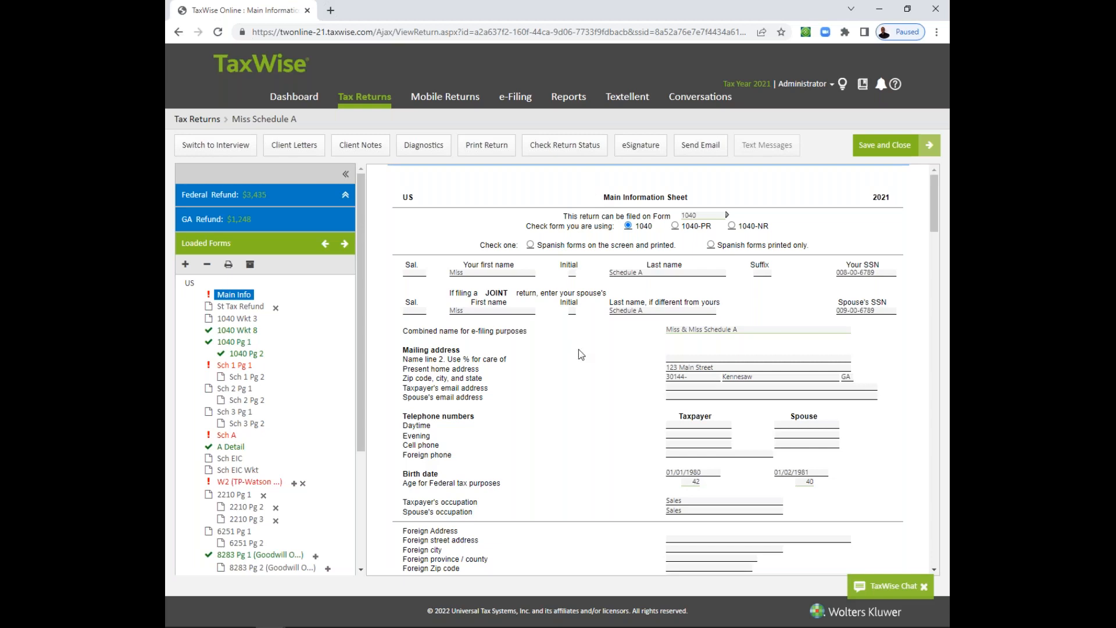
- Open the Schedule A form from the return's loaded forms
click(709, 370)
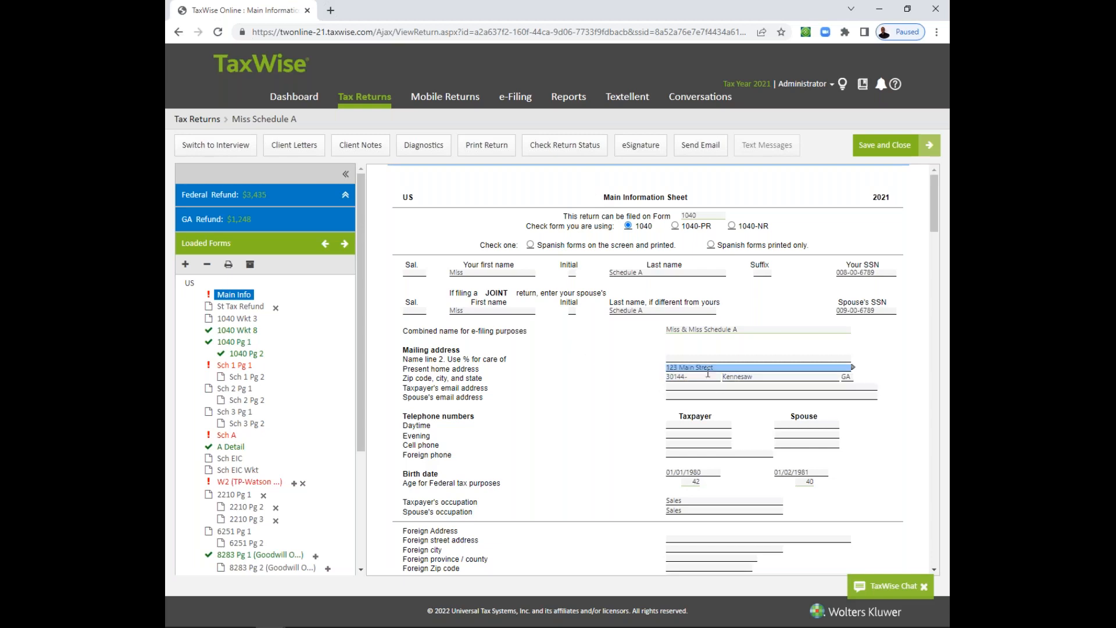
click(707, 377)
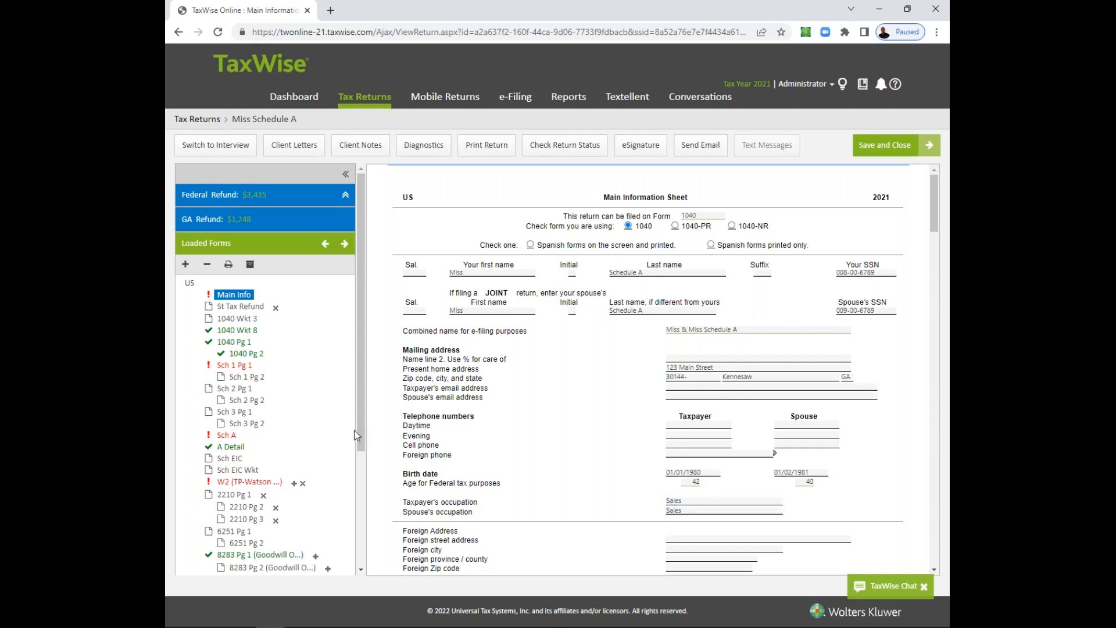
drag(363, 434, 355, 442)
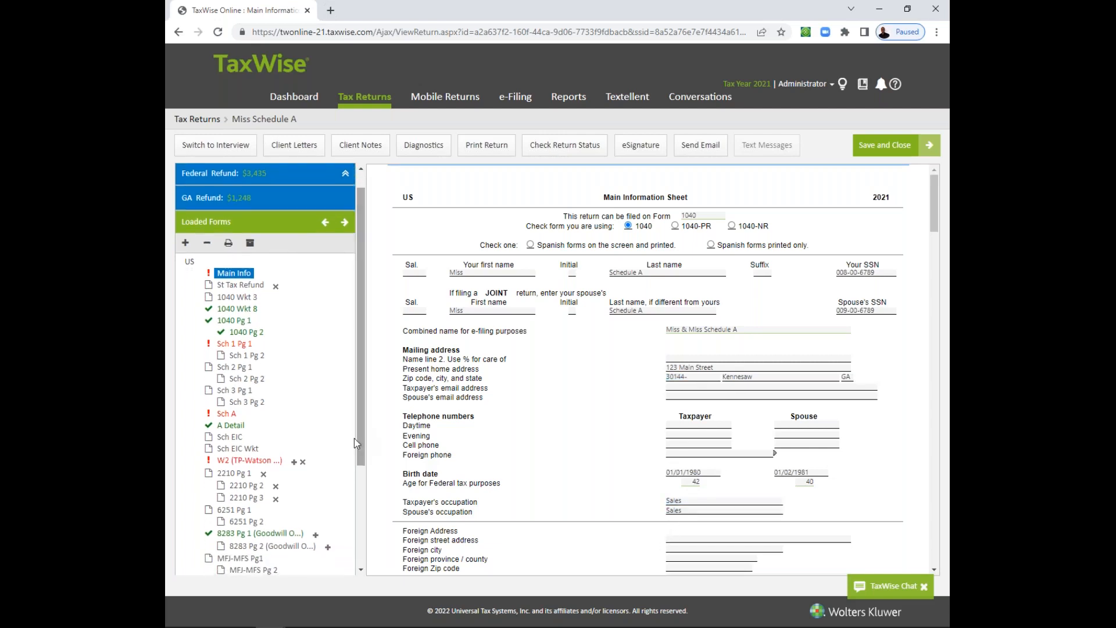
click(232, 415)
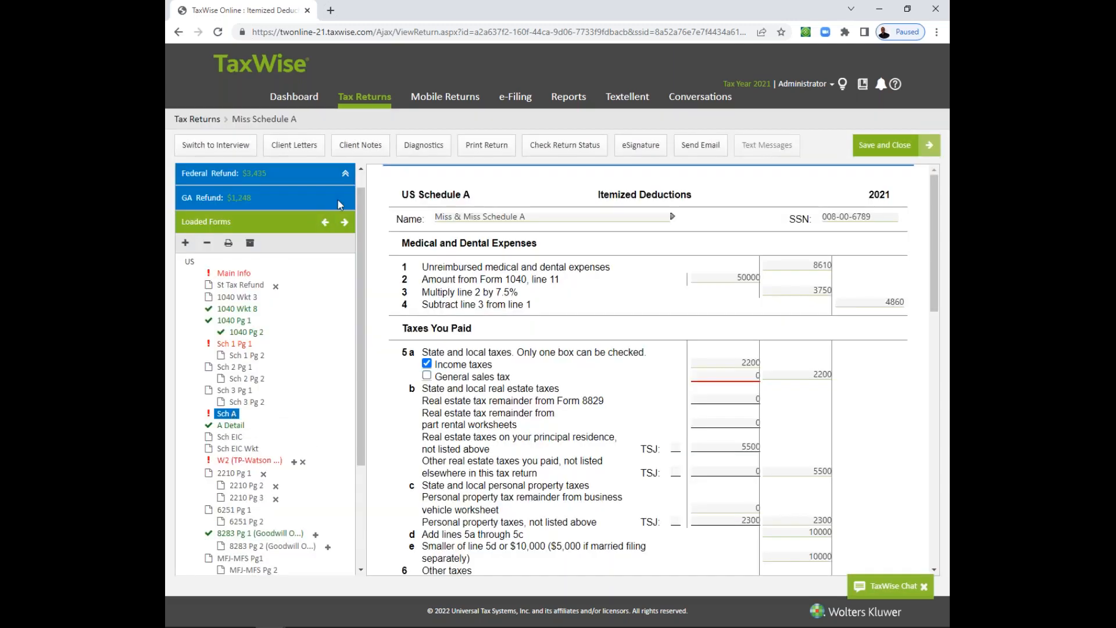
- Expand the federal refund details to show the AGI and current refund
click(348, 176)
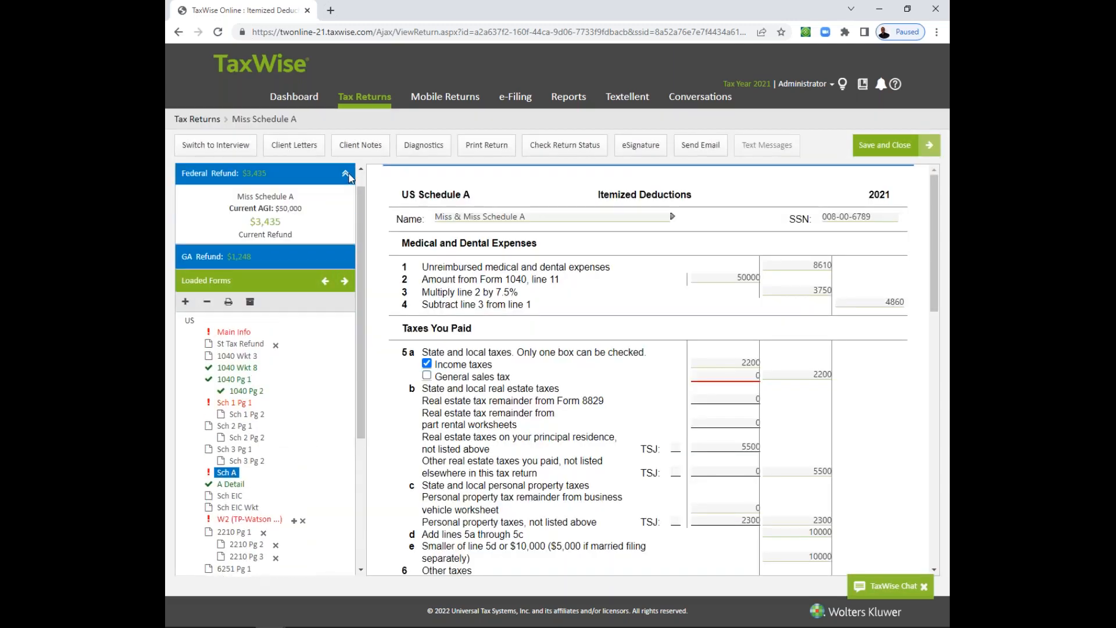
key(ctrl)
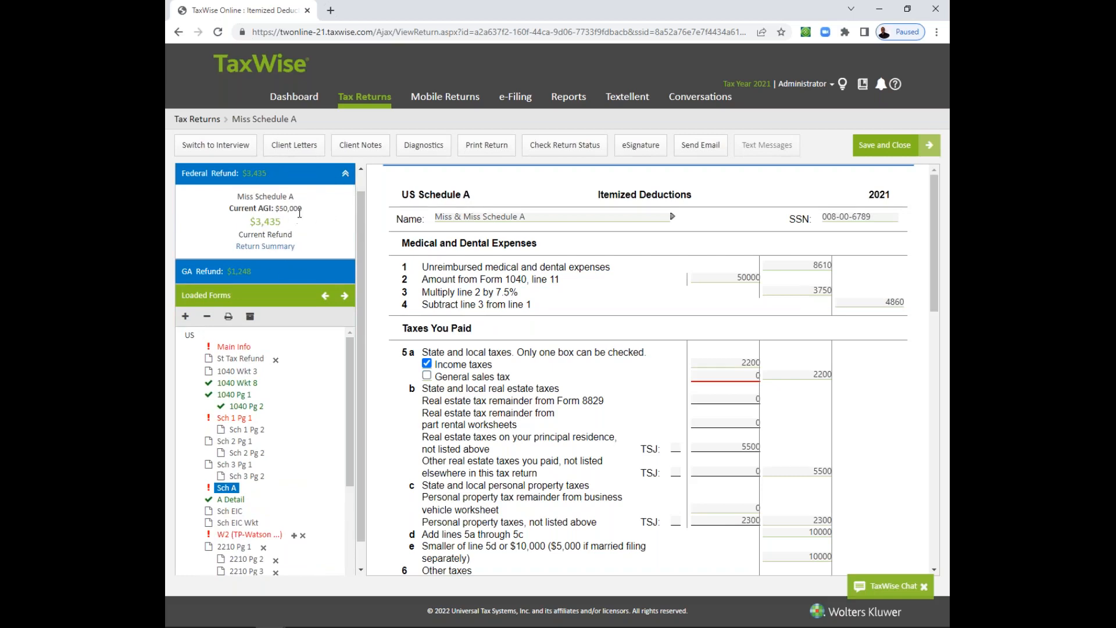
key(ctrl)
- Open the taxpayer's W2 and review its wages, withholding and employer entries
scroll(349, 436, down, 2)
click(268, 475)
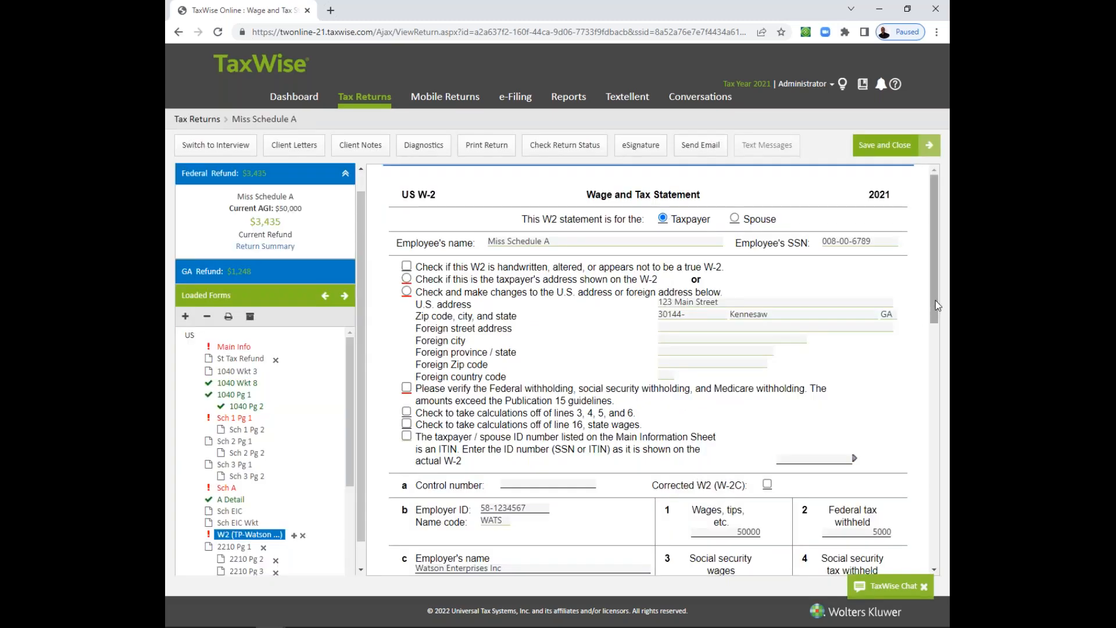
drag(937, 300, 926, 394)
scroll(923, 408, down, 4)
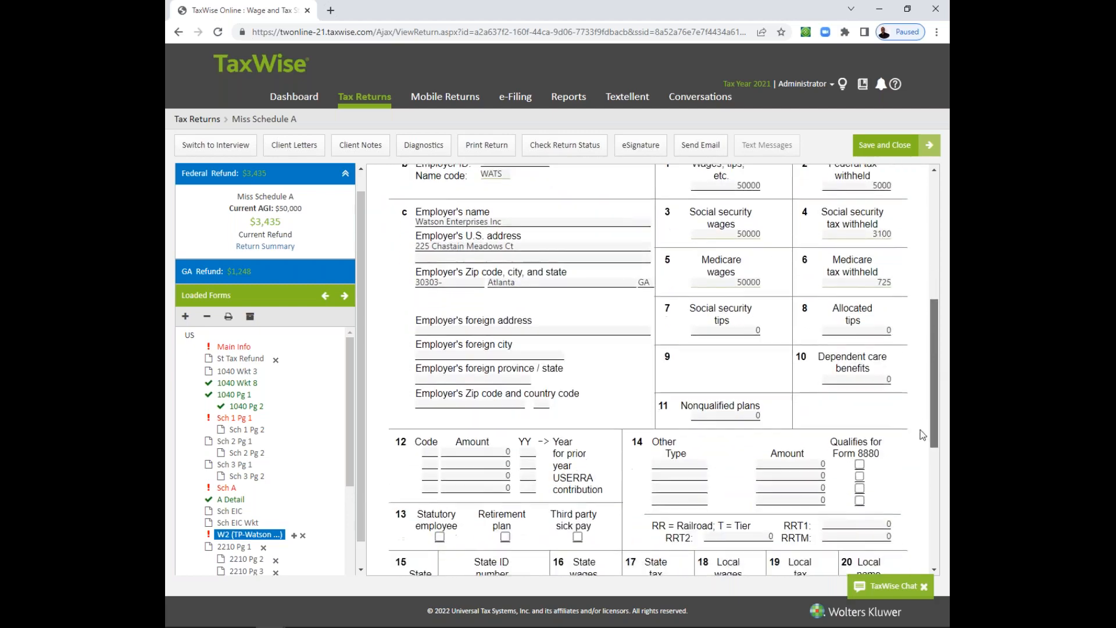
scroll(915, 336, up, 6)
scroll(915, 337, up, 3)
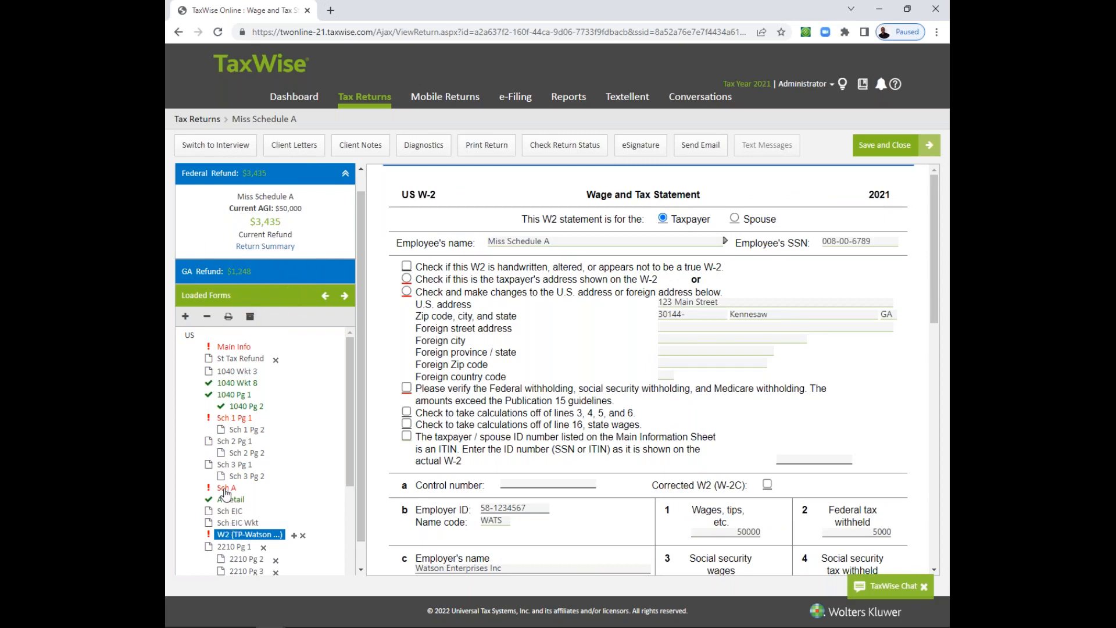
- Return to Schedule A and open the existing A Detail worksheet linked to line 1, unreimbursed medical and dental expenses
click(226, 489)
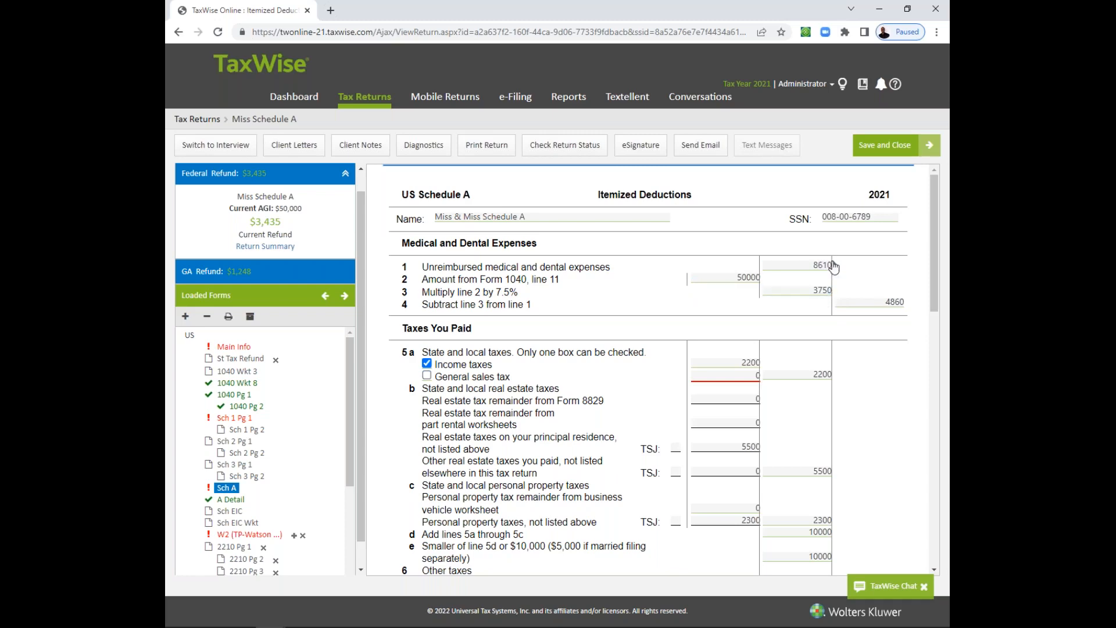
click(831, 265)
click(836, 254)
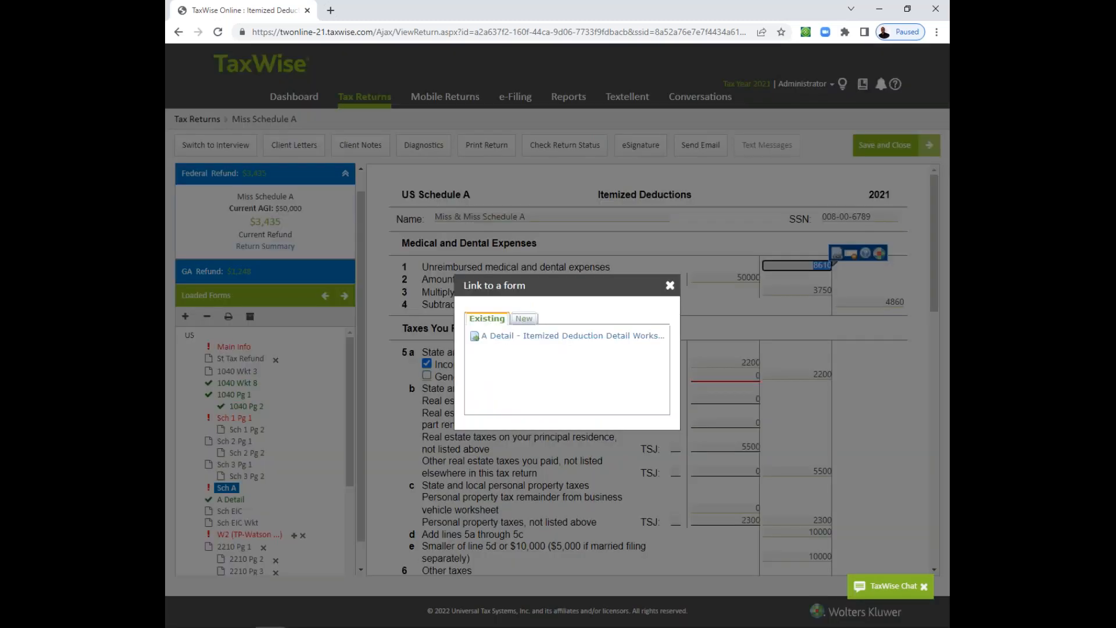
click(598, 334)
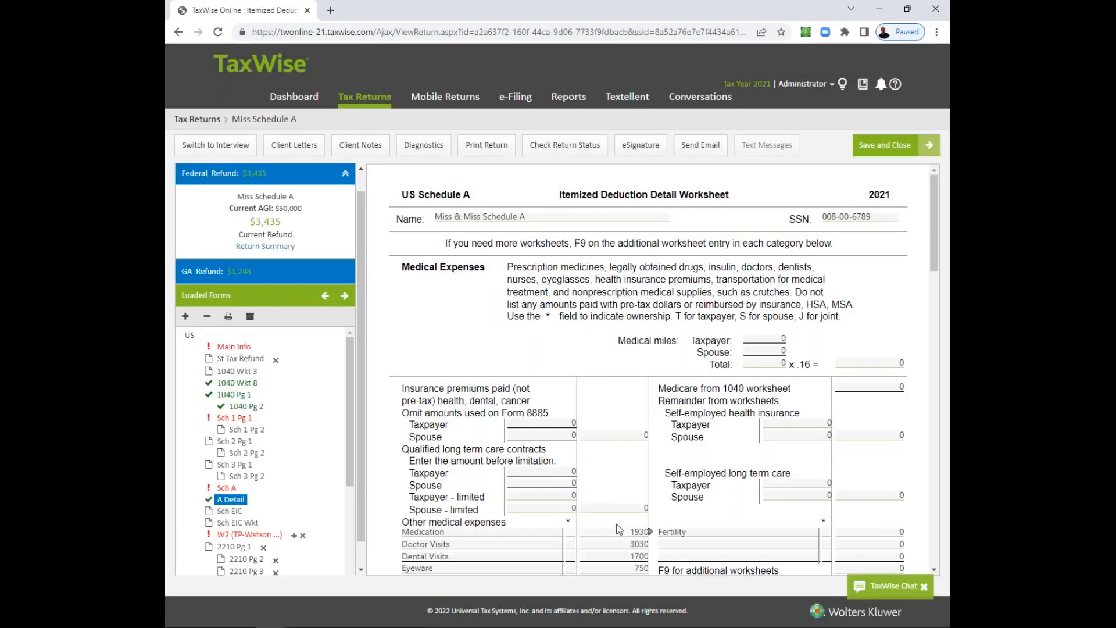
- Clear the Medication, Doctor Visits, Dental Visits and Eyeware amounts under Other medical expenses
click(618, 531)
key(Delete)
key(Tab)
key(Tab)
key(Delete)
key(Tab)
key(Tab)
key(Delete)
key(Tab)
key(Tab)
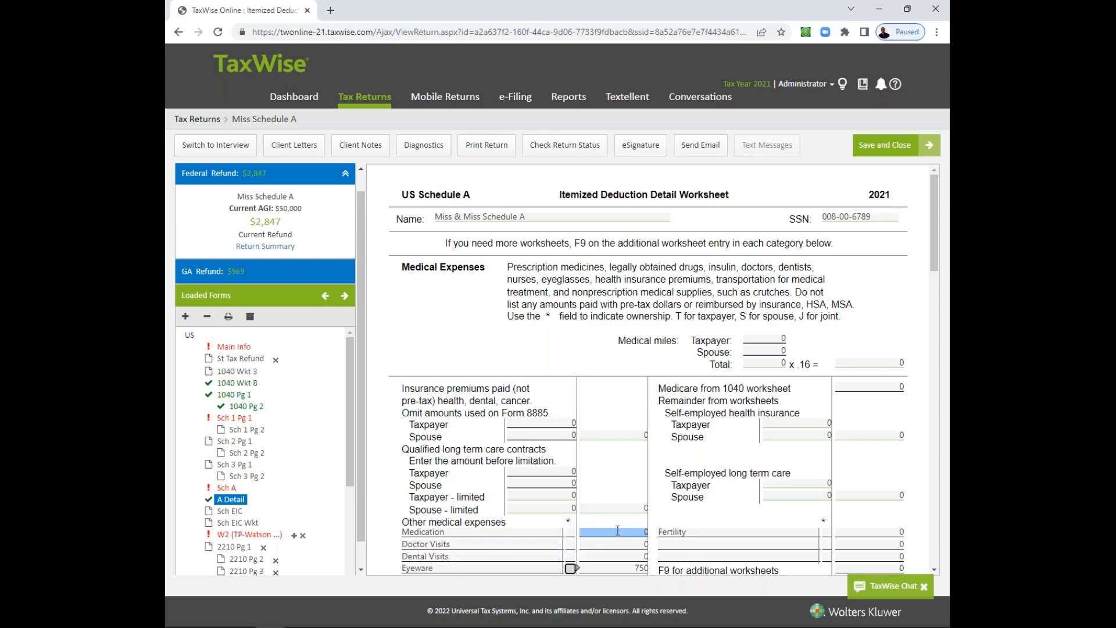
key(Delete)
key(Tab)
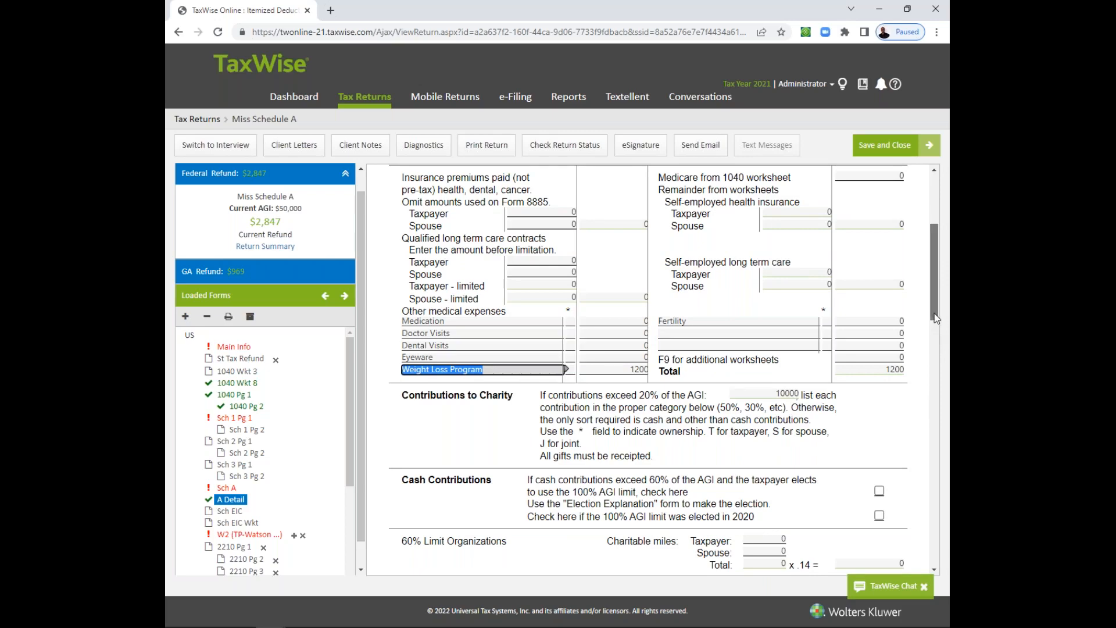
- Enter medical miles of 397 for the taxpayer and 893 for the spouse
scroll(934, 275, up, 4)
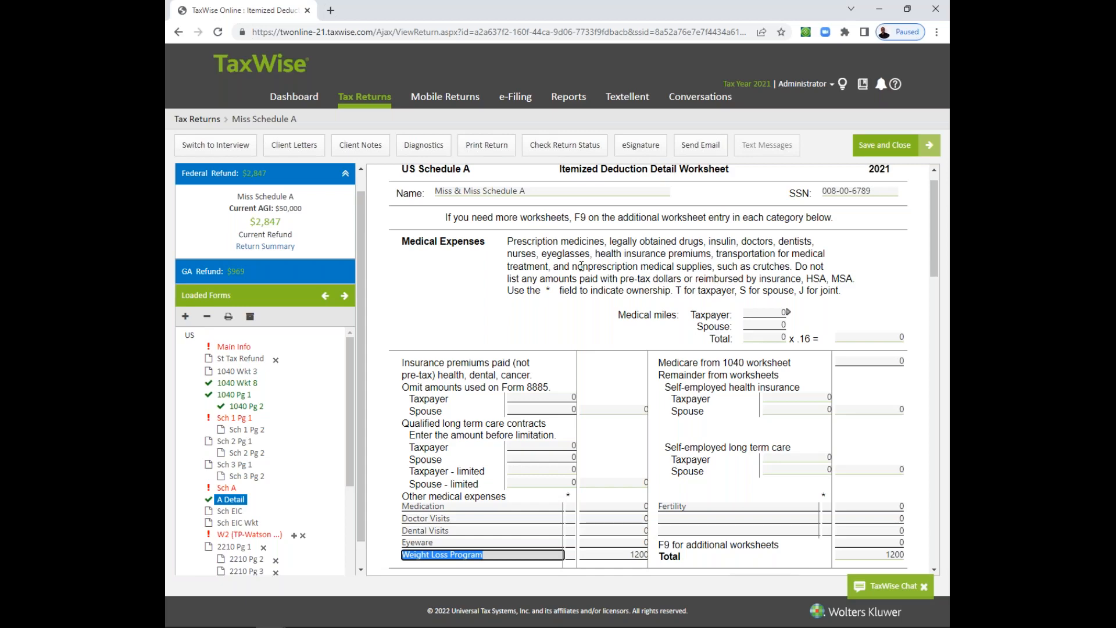
click(768, 313)
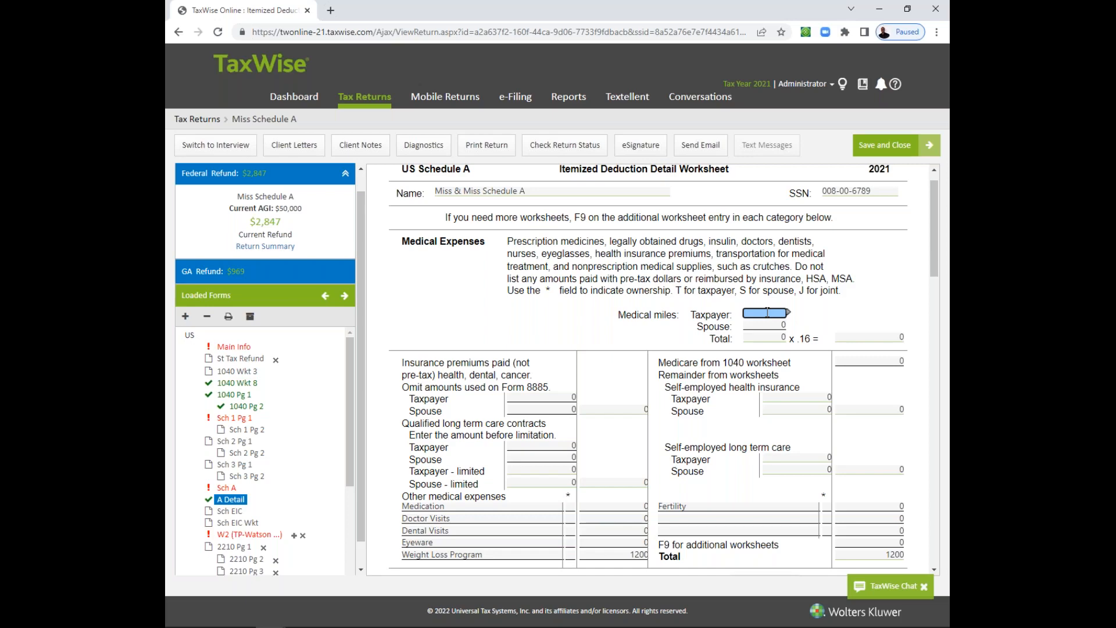
text(397)
key(Tab)
text(893)
key(Tab)
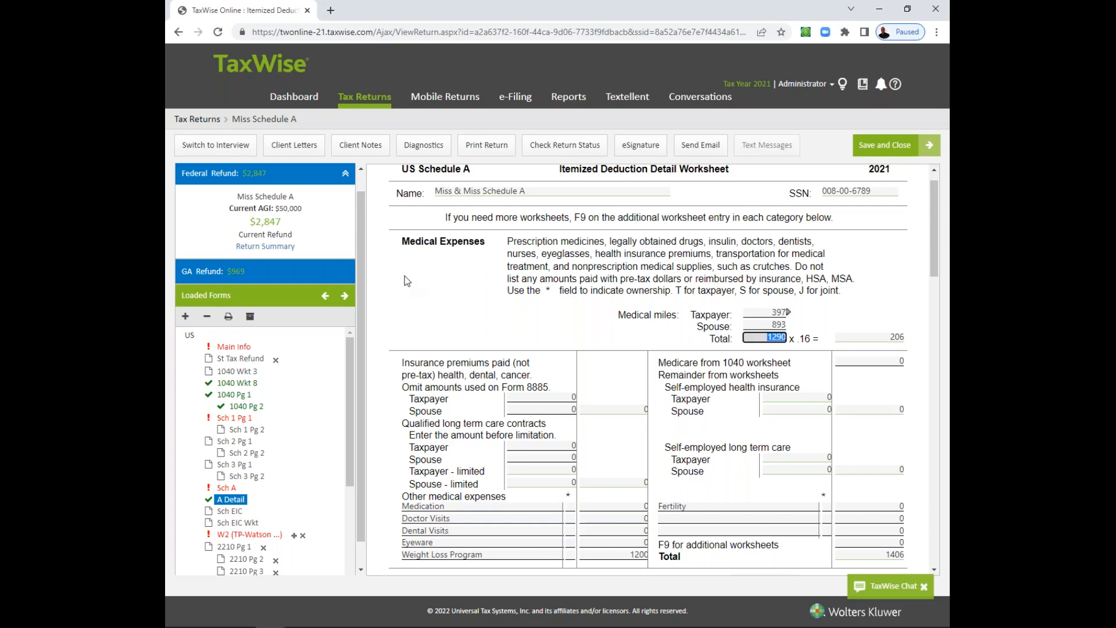
key(alt+Tab)
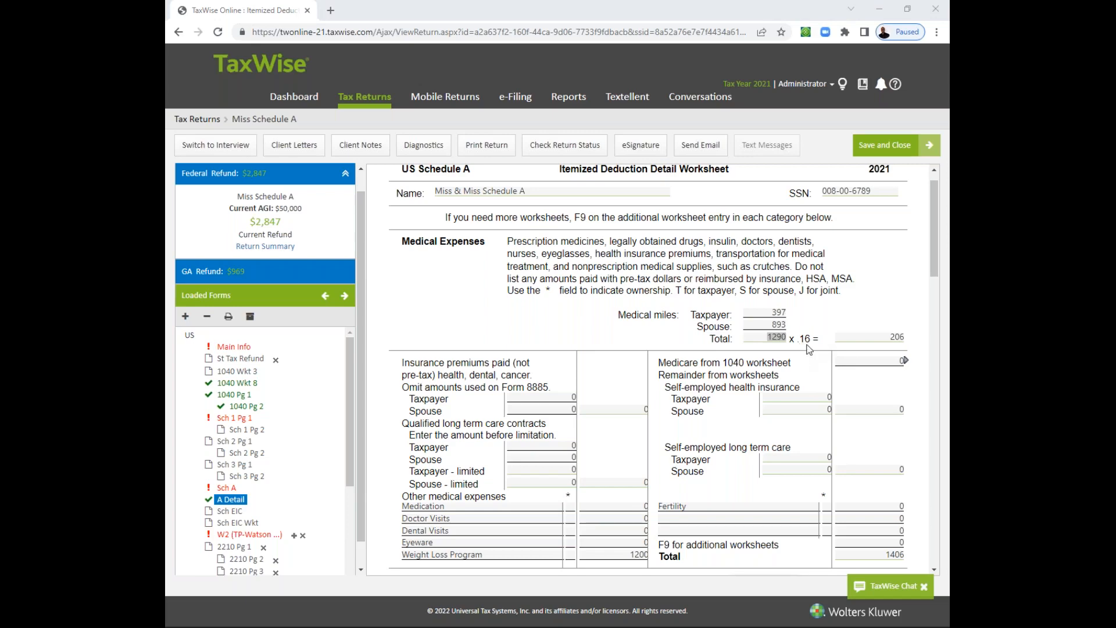
click(775, 323)
click(768, 324)
key(Tab)
click(896, 337)
- Enter 4500 as the Fertility amount under Other medical expenses
drag(935, 264, 935, 280)
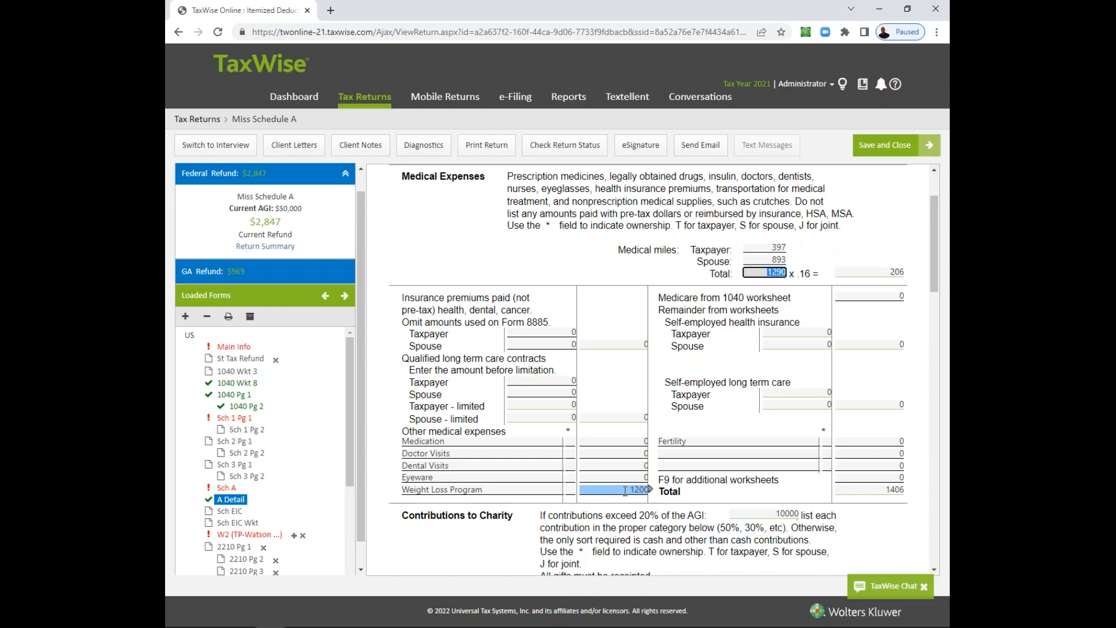
click(676, 441)
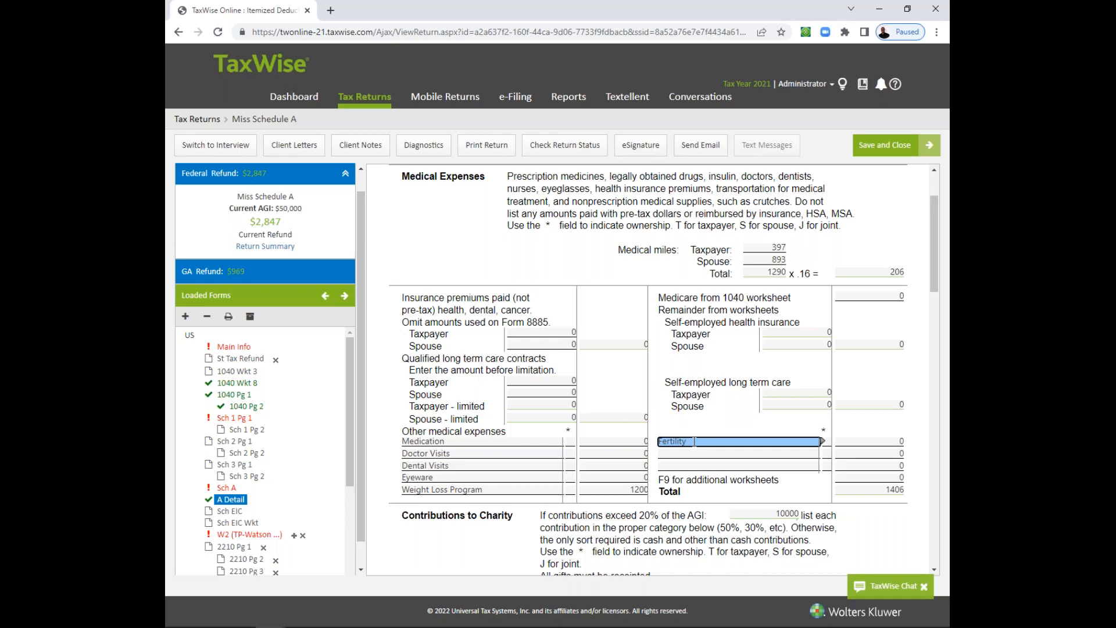
click(874, 441)
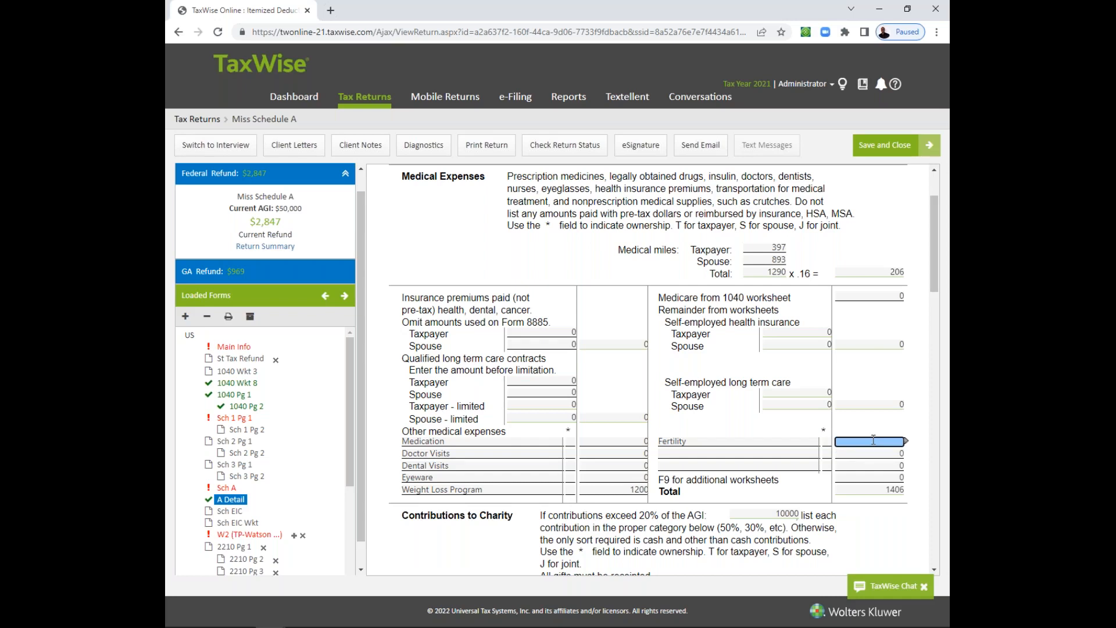
text(4500)
click(624, 488)
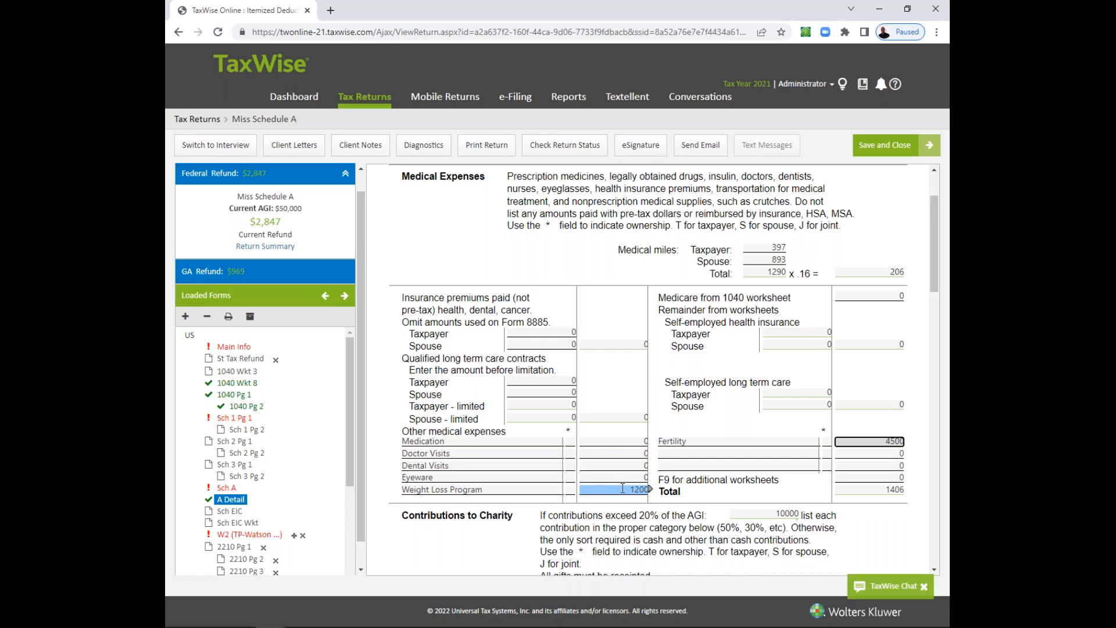
- Enter 1930 for Medication and 3030 for Doctor Visits under Other medical expenses
click(626, 444)
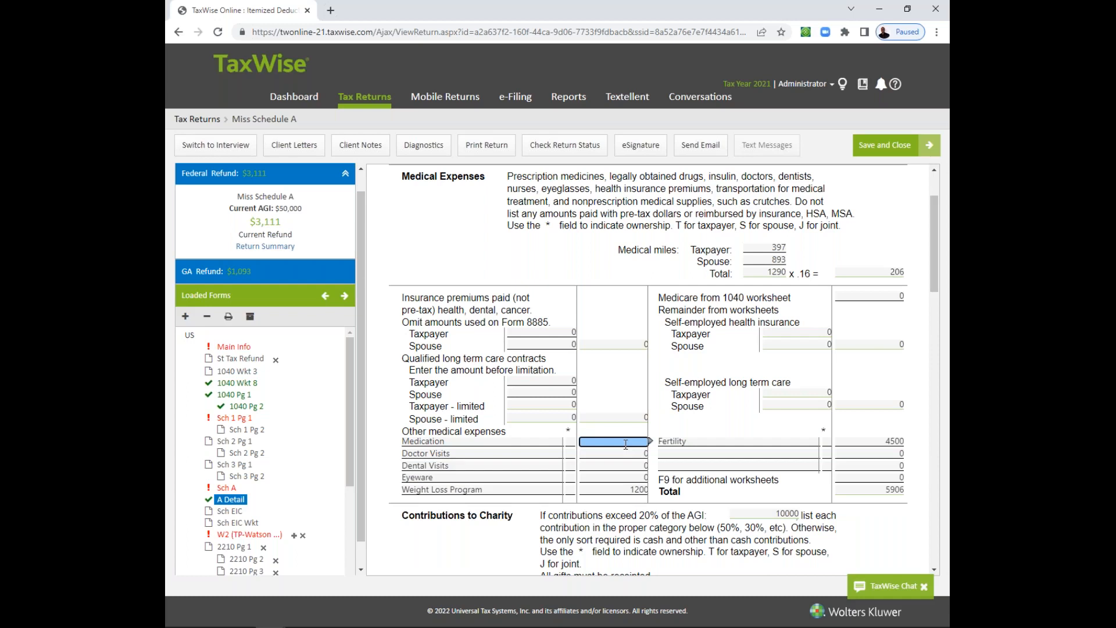
text(1930)
click(627, 451)
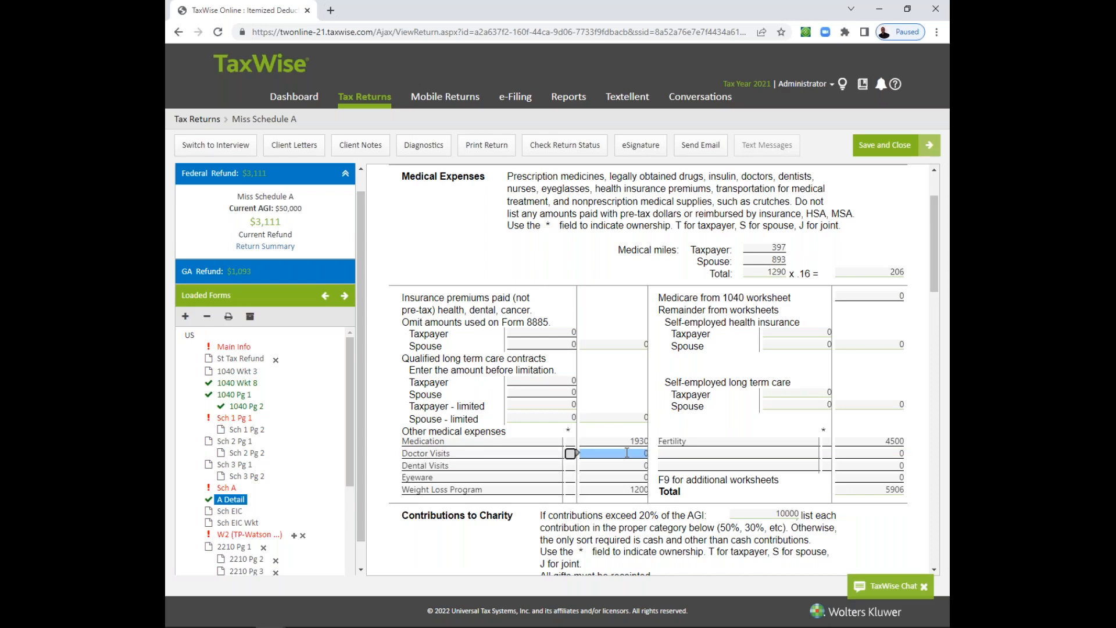
text(3030)
click(627, 463)
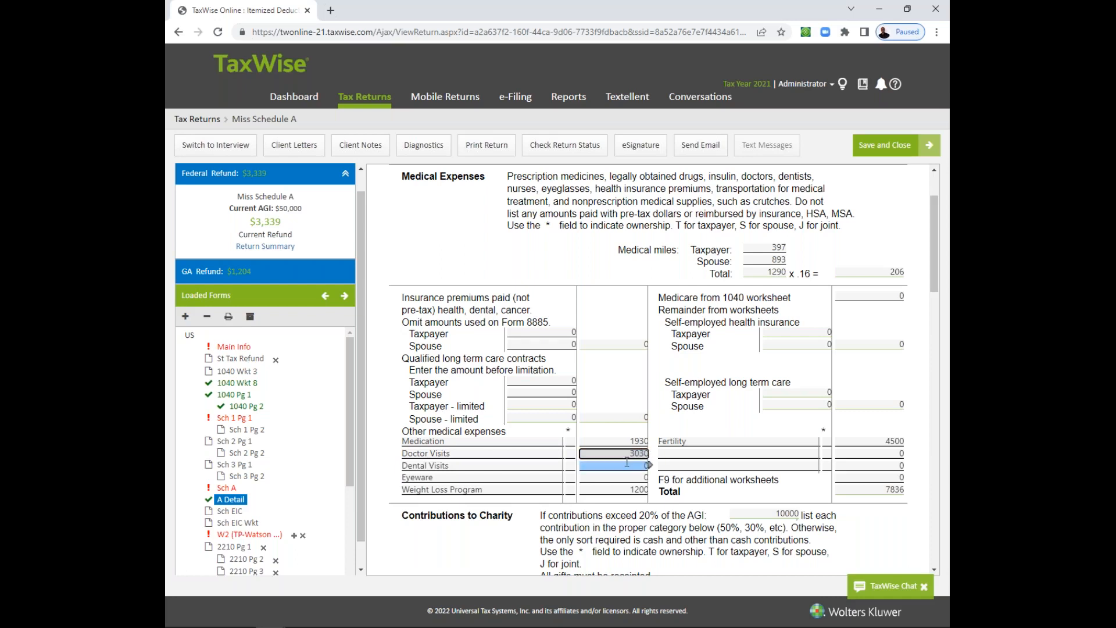
click(501, 466)
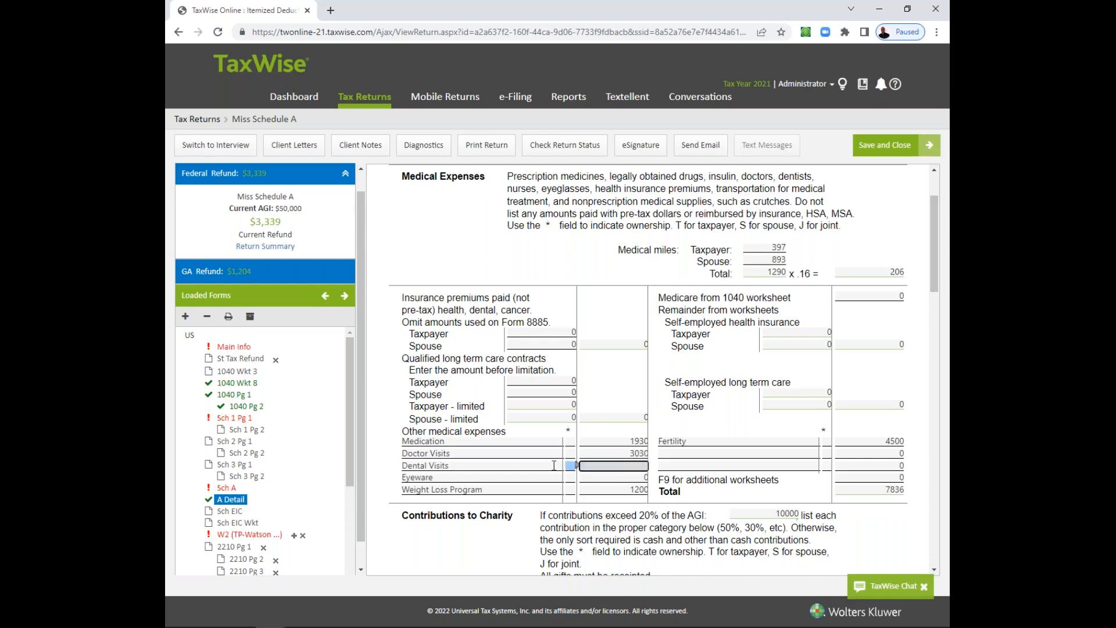
click(495, 453)
click(728, 465)
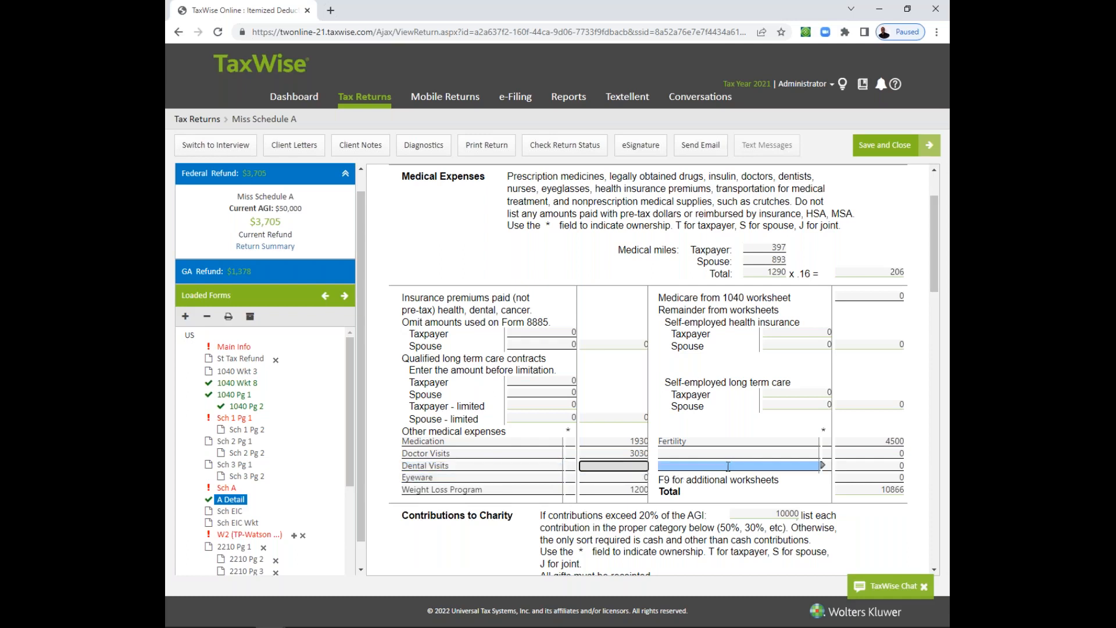
click(822, 465)
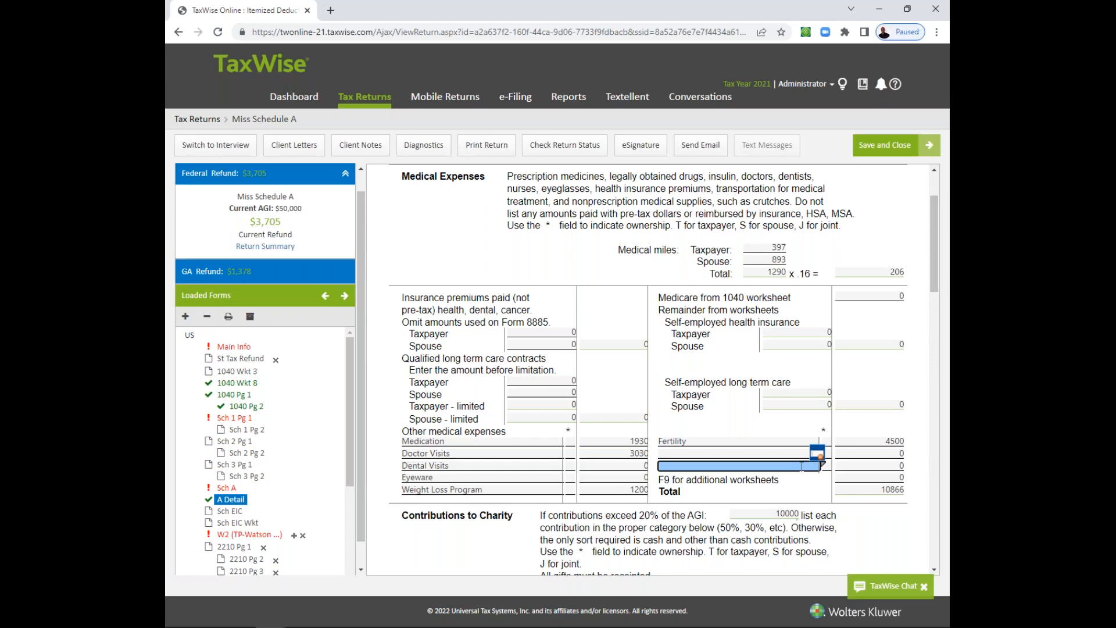
click(621, 490)
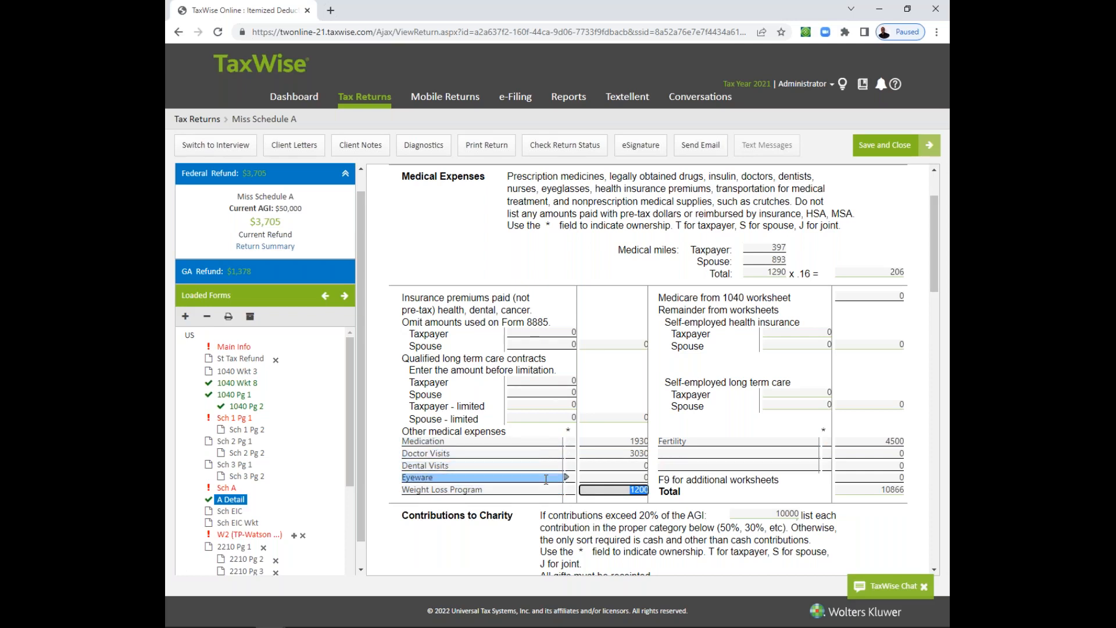
- Enter 1700 for Dental Visits and 750 for Eyeware under Other medical expenses
click(627, 464)
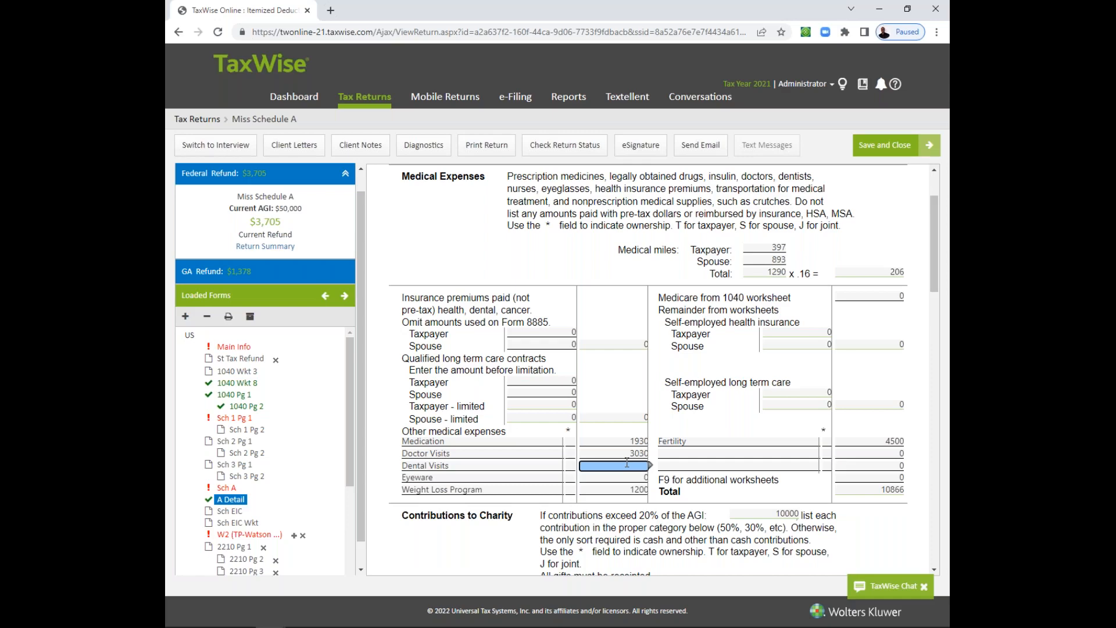
text(1700)
click(623, 478)
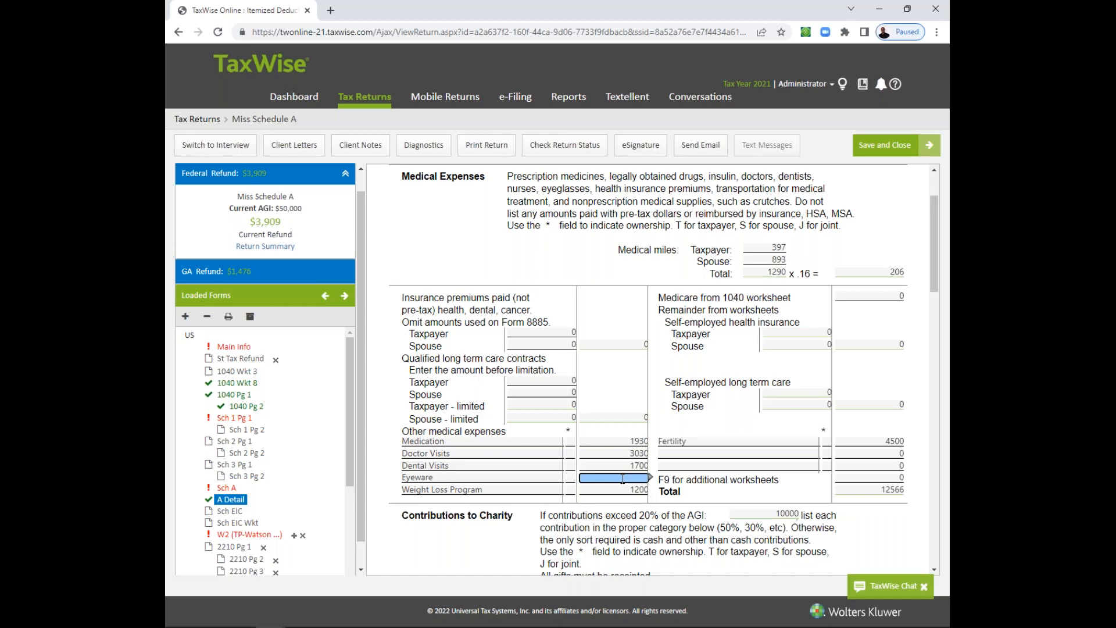
text(50)
- Examine the taxpayer and spouse fields for insurance premiums and qualified long term care contracts
click(623, 491)
click(558, 333)
click(535, 343)
click(534, 336)
click(530, 380)
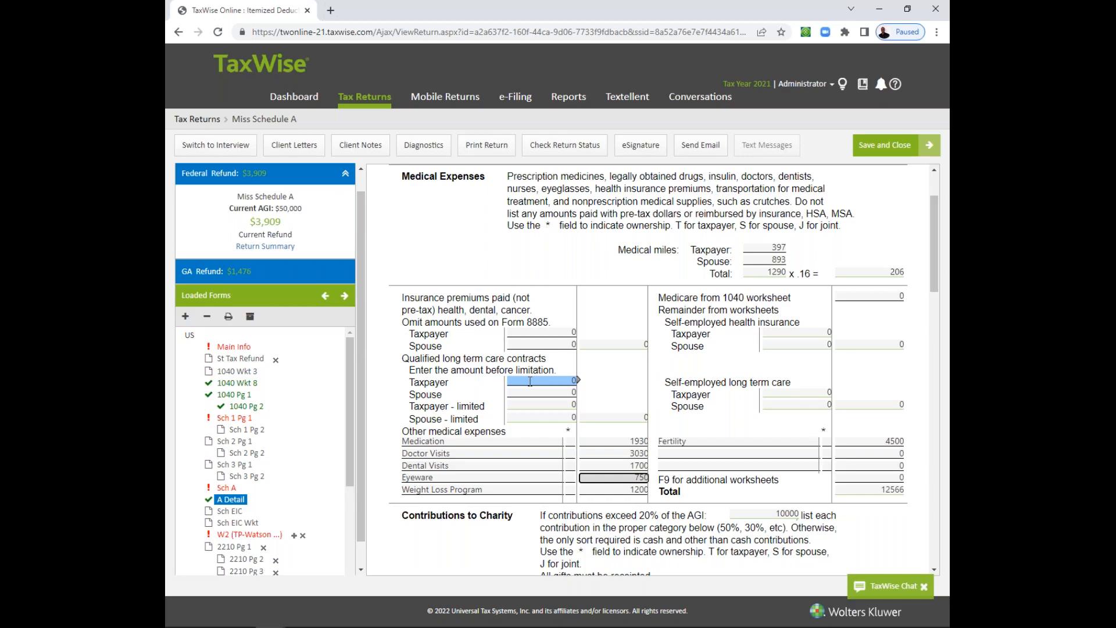
click(531, 332)
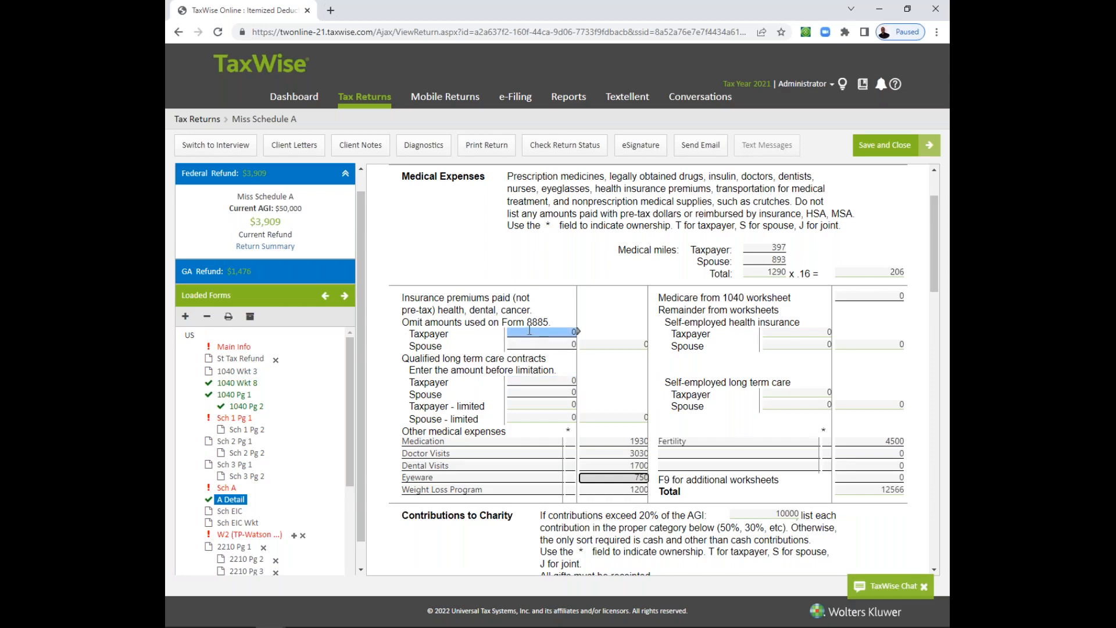
click(533, 393)
click(534, 406)
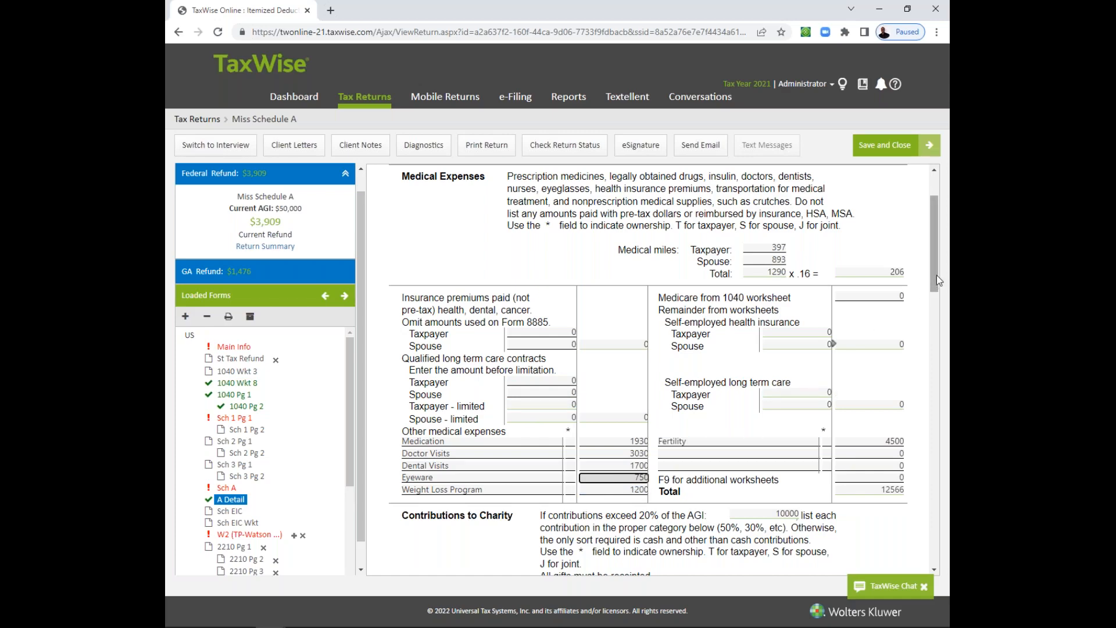
- Review the medical expense entries and their total on the detail worksheet, along with the charitable contribution sections below them
drag(937, 280, 937, 302)
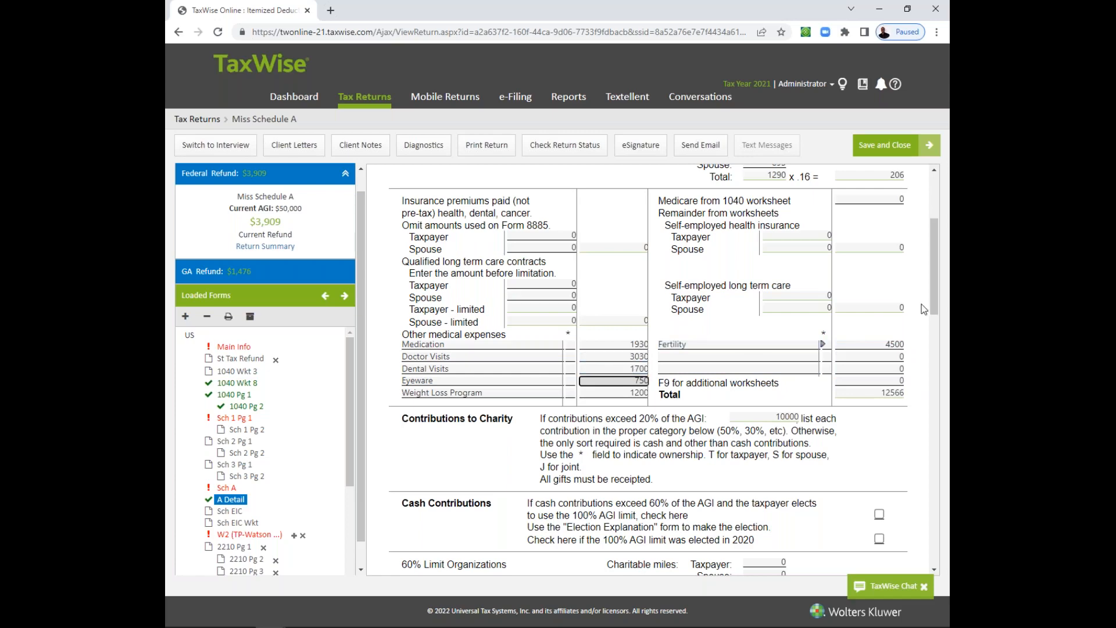
drag(933, 295, 934, 279)
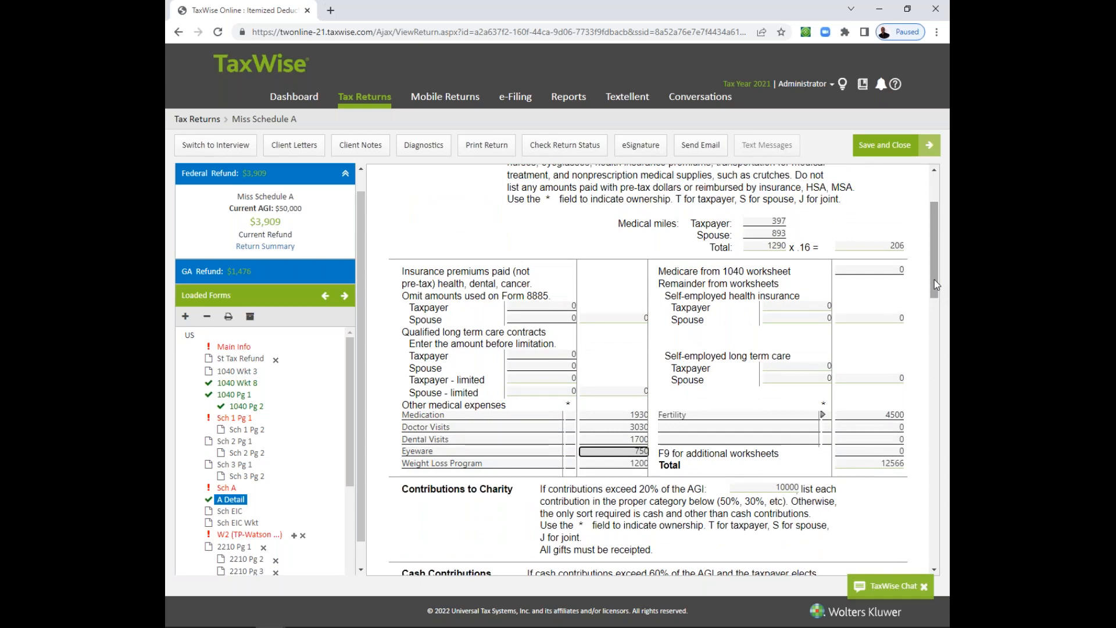
drag(934, 279, 930, 305)
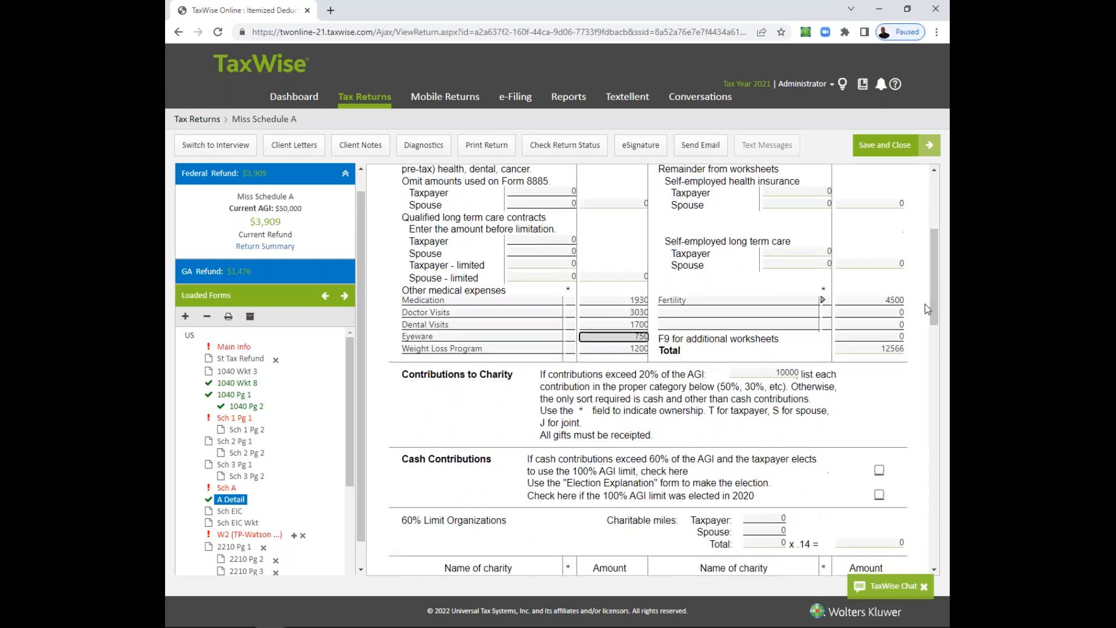
click(767, 325)
click(786, 298)
scroll(935, 322, up, 1)
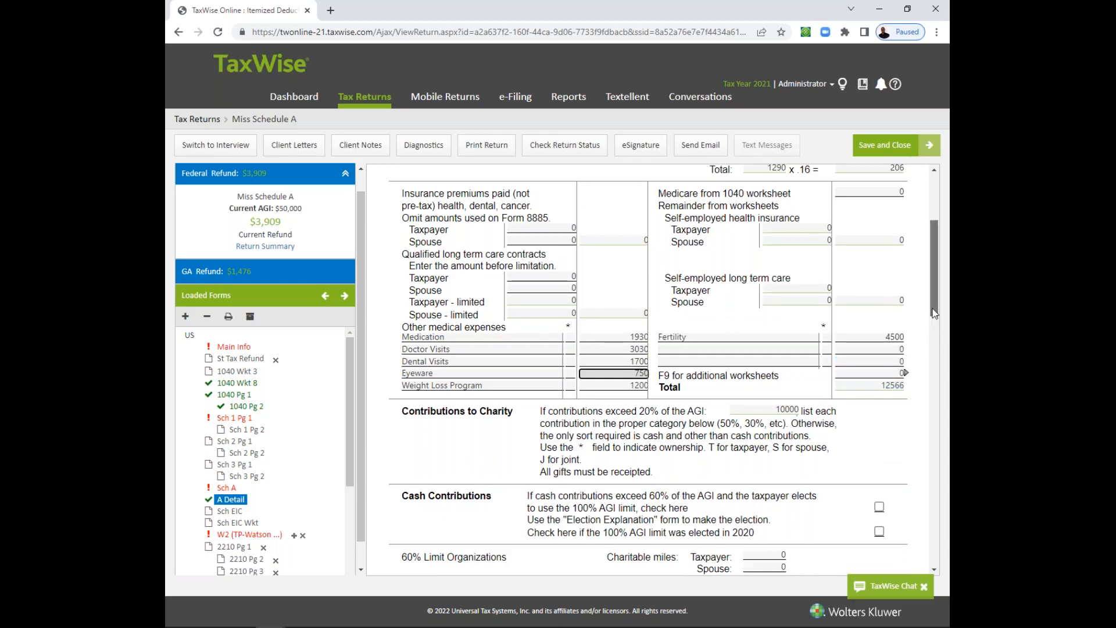
drag(935, 313, 923, 290)
- Examine lines 1 to 4 of Medical and Dental Expenses on the Sch A form, and return to the A Detail worksheet
click(227, 487)
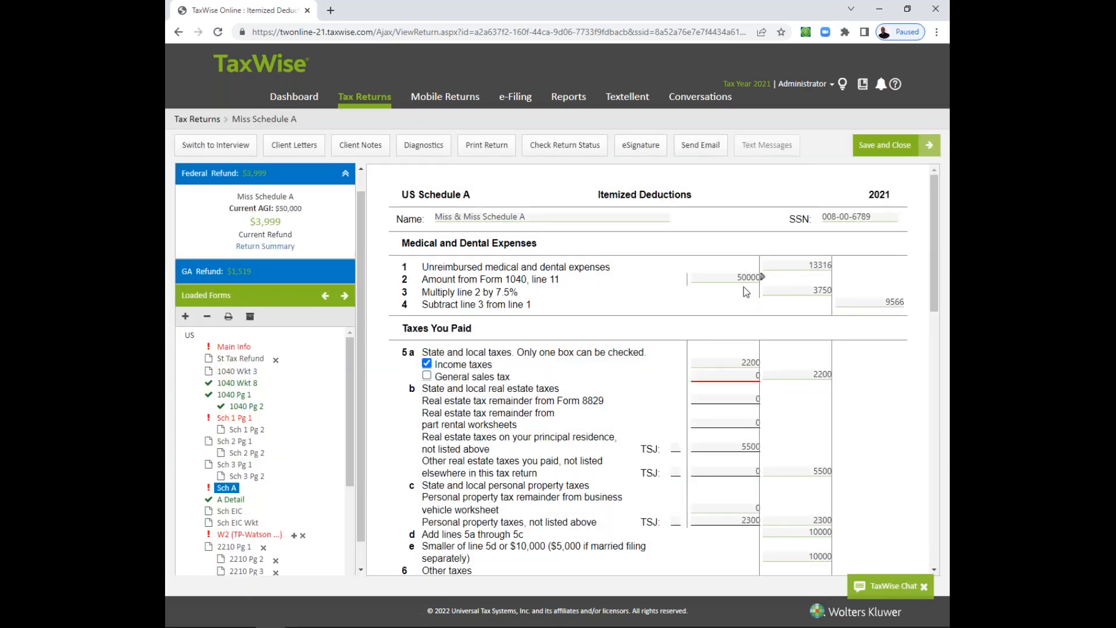
click(775, 287)
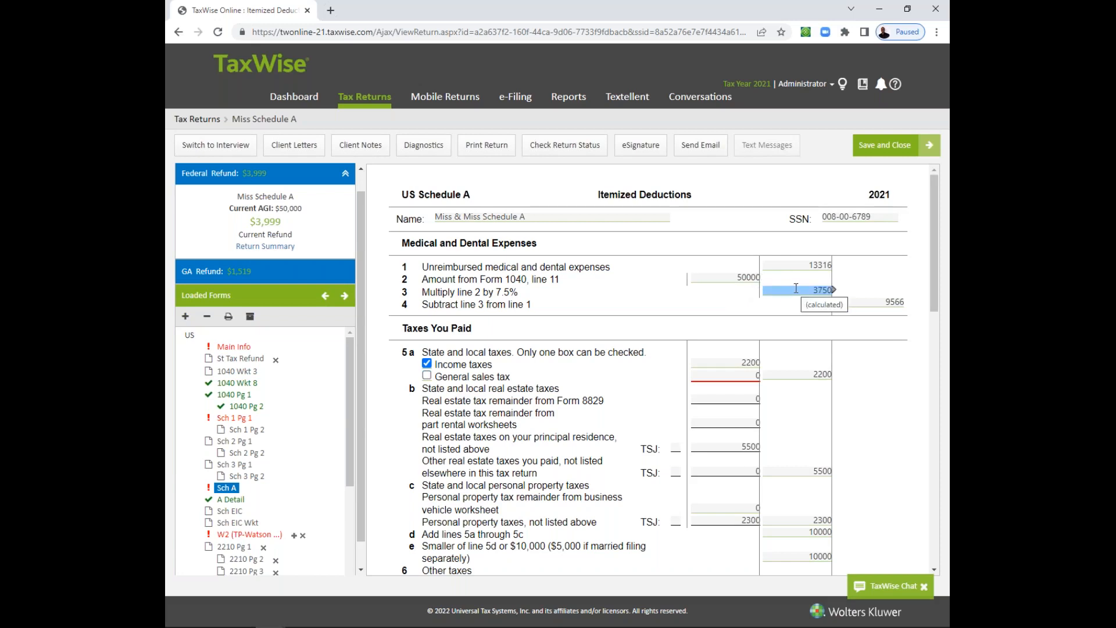
click(743, 278)
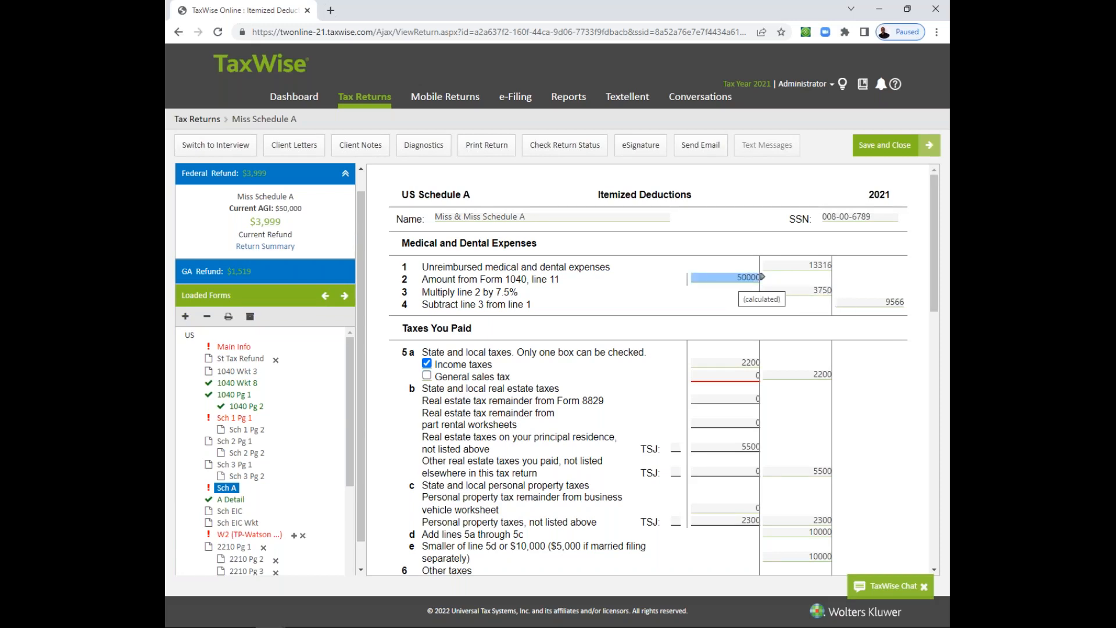
click(782, 291)
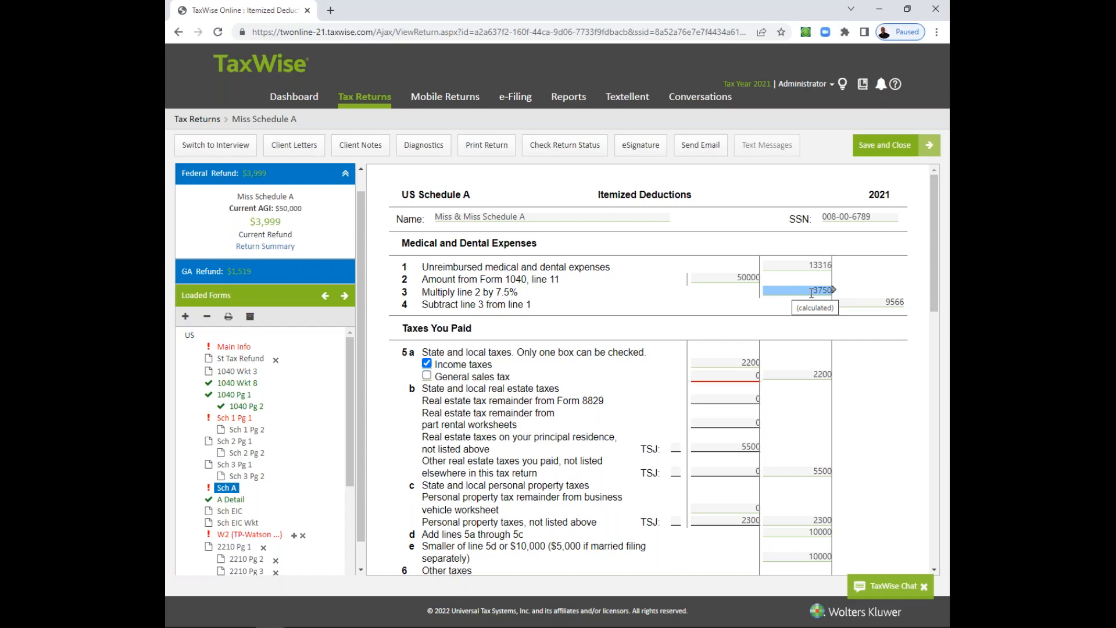
click(801, 266)
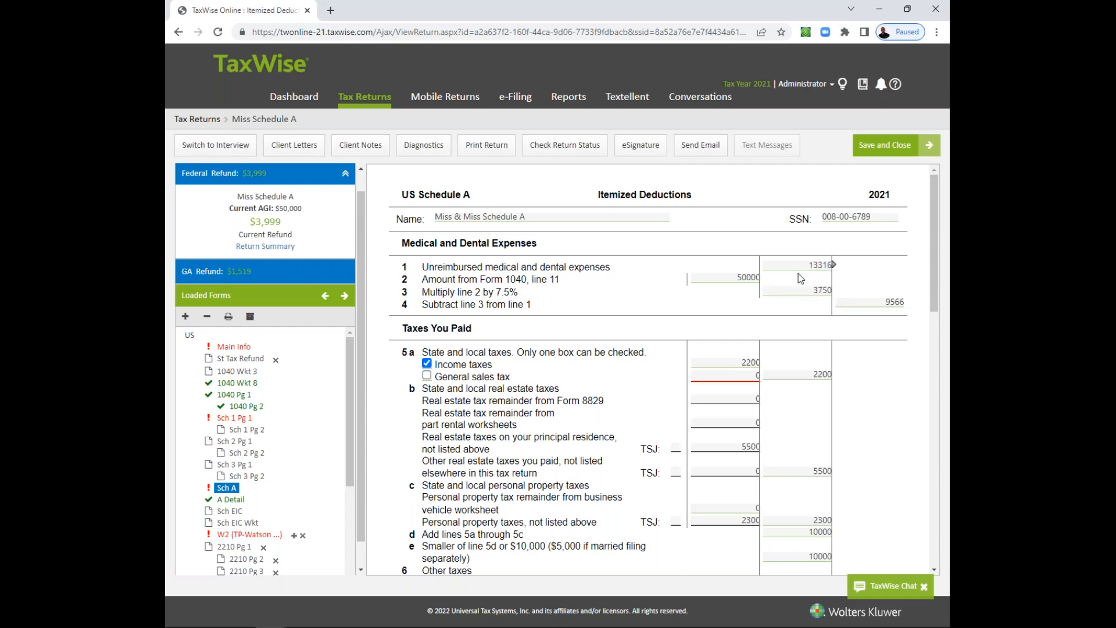
click(886, 306)
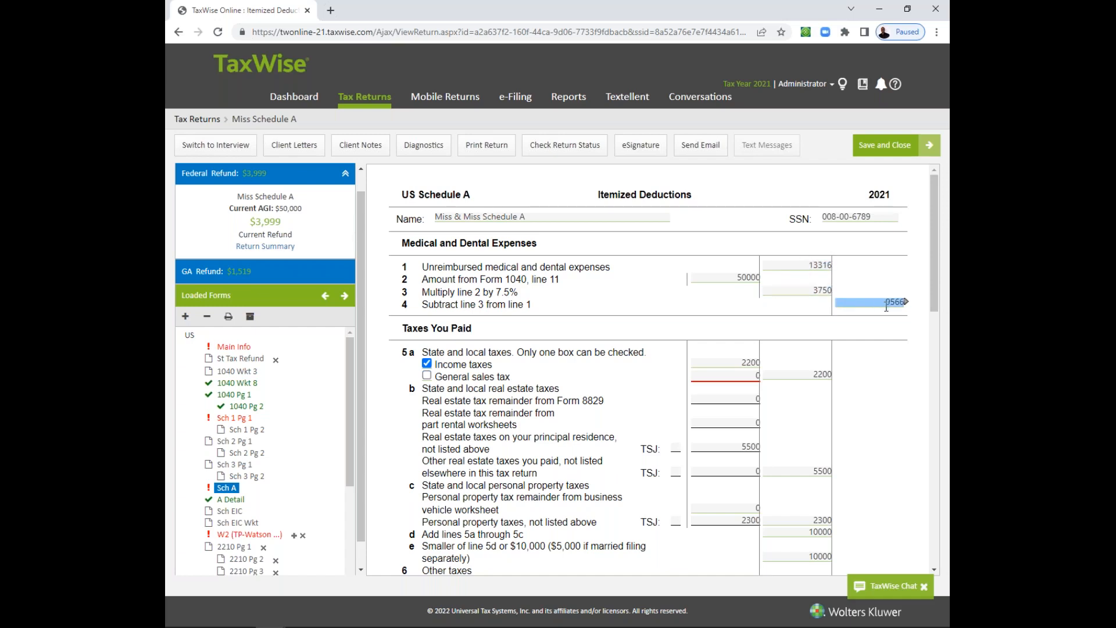
click(881, 316)
click(782, 288)
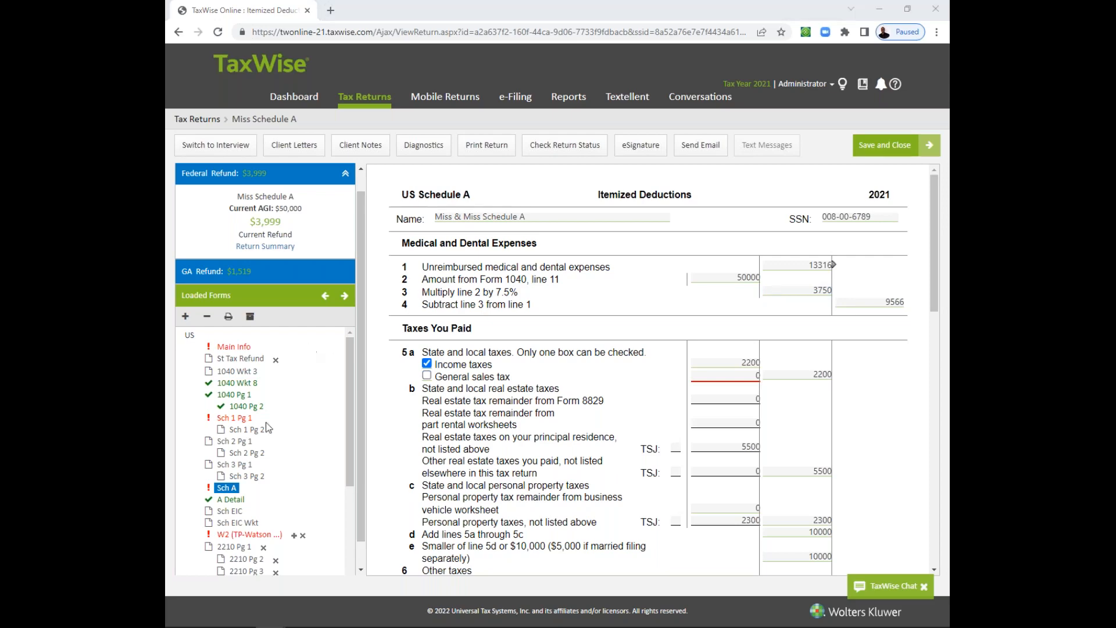
click(223, 503)
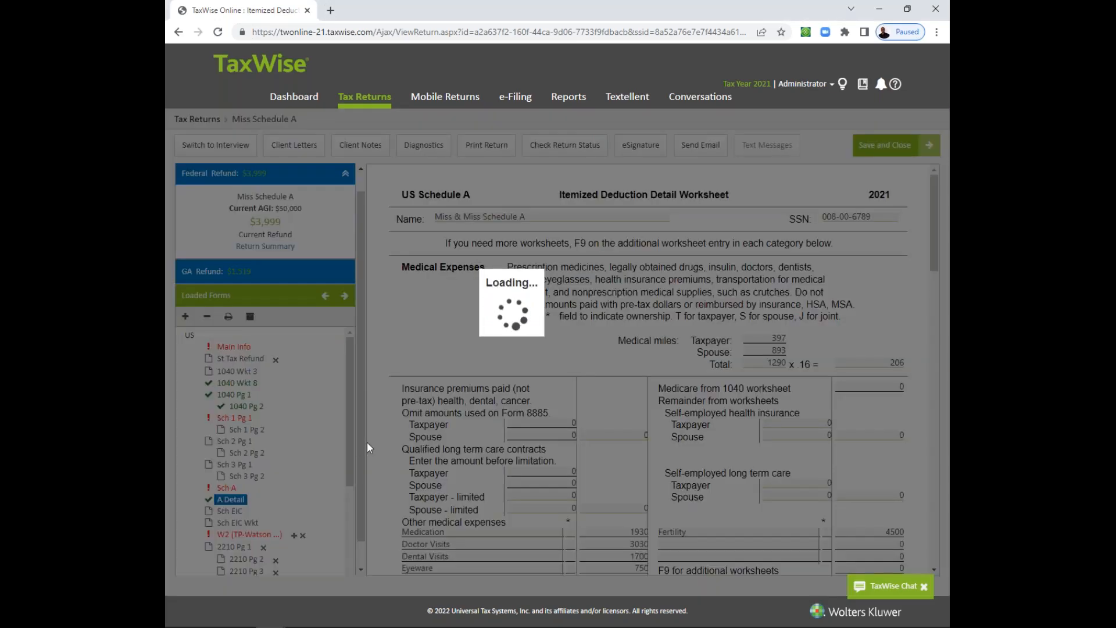
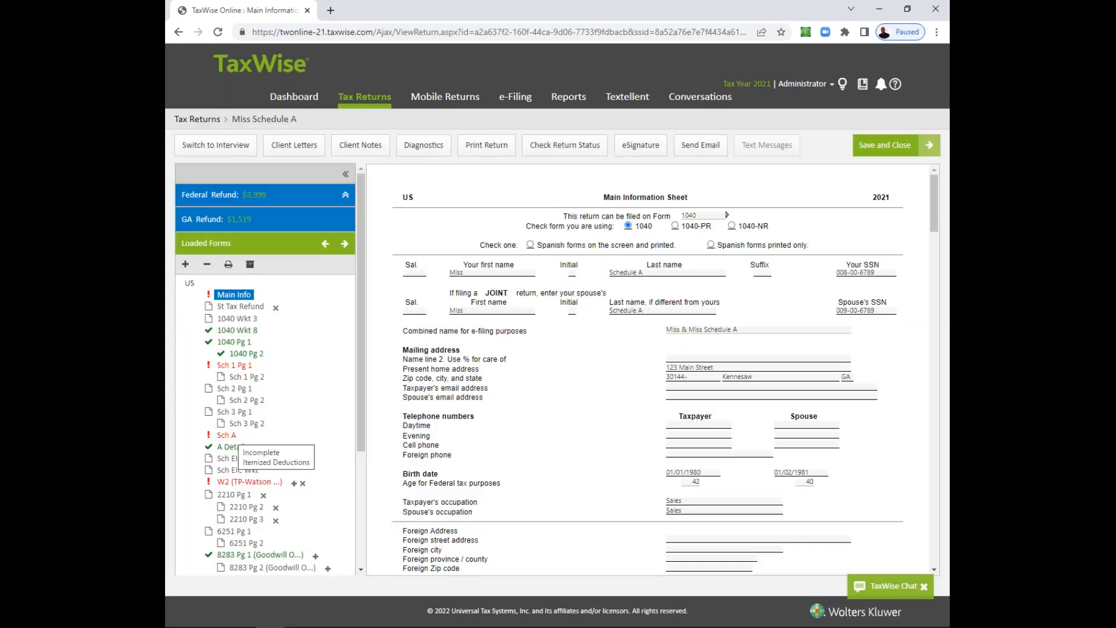
- Examine lines 5a to 5c of Taxes You Paid on the Sch A form, from income taxes through personal property taxes
click(227, 435)
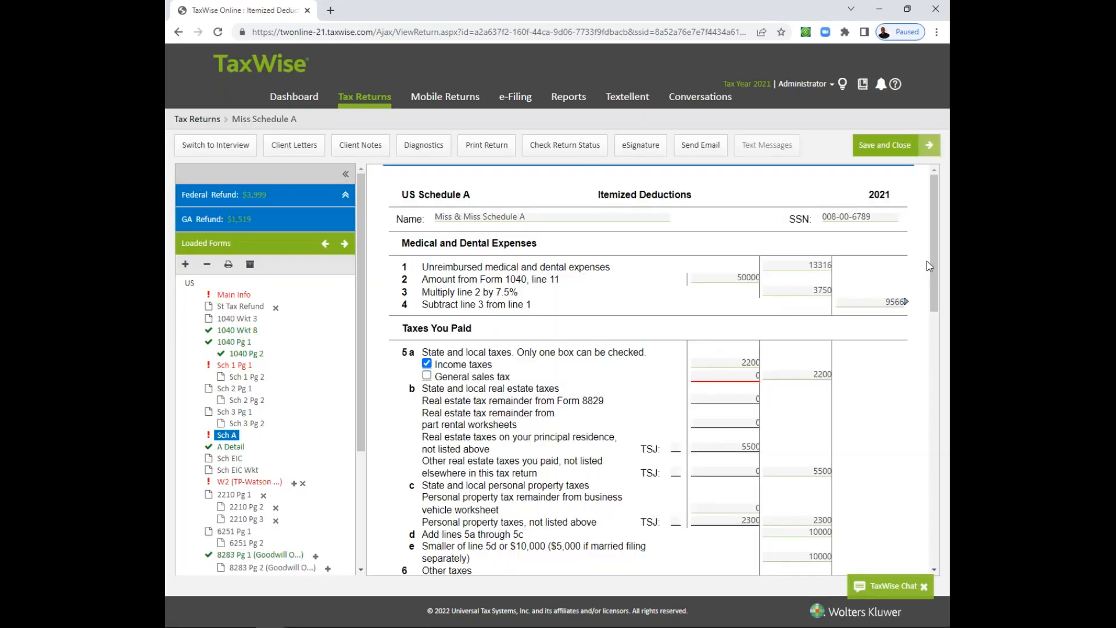
drag(936, 259, 937, 305)
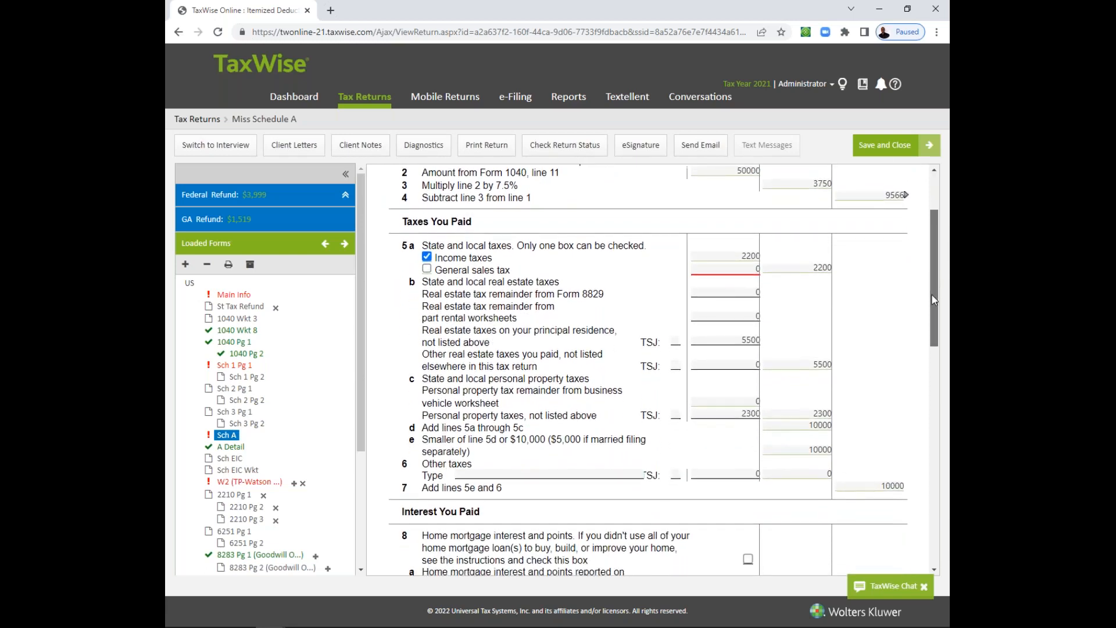
click(744, 256)
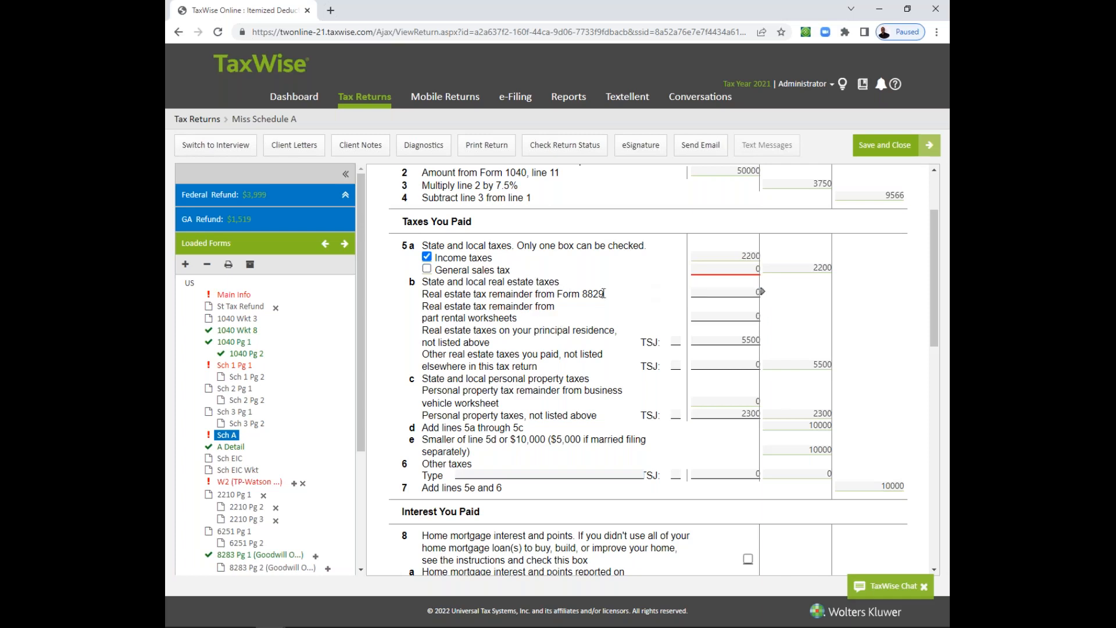
drag(607, 300, 421, 299)
click(421, 299)
click(720, 291)
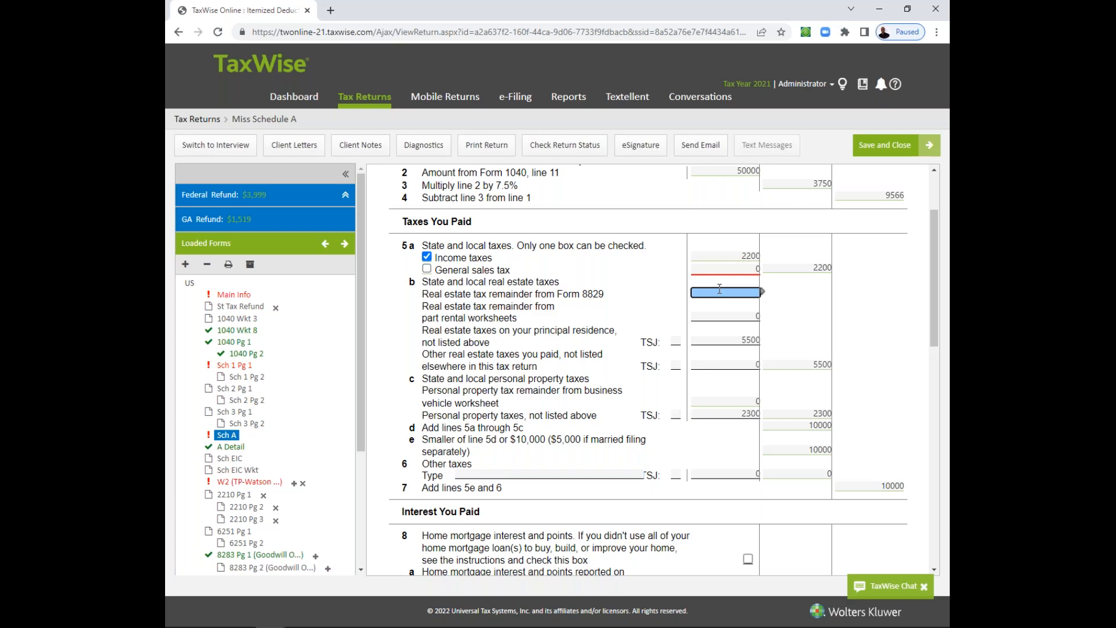
click(718, 317)
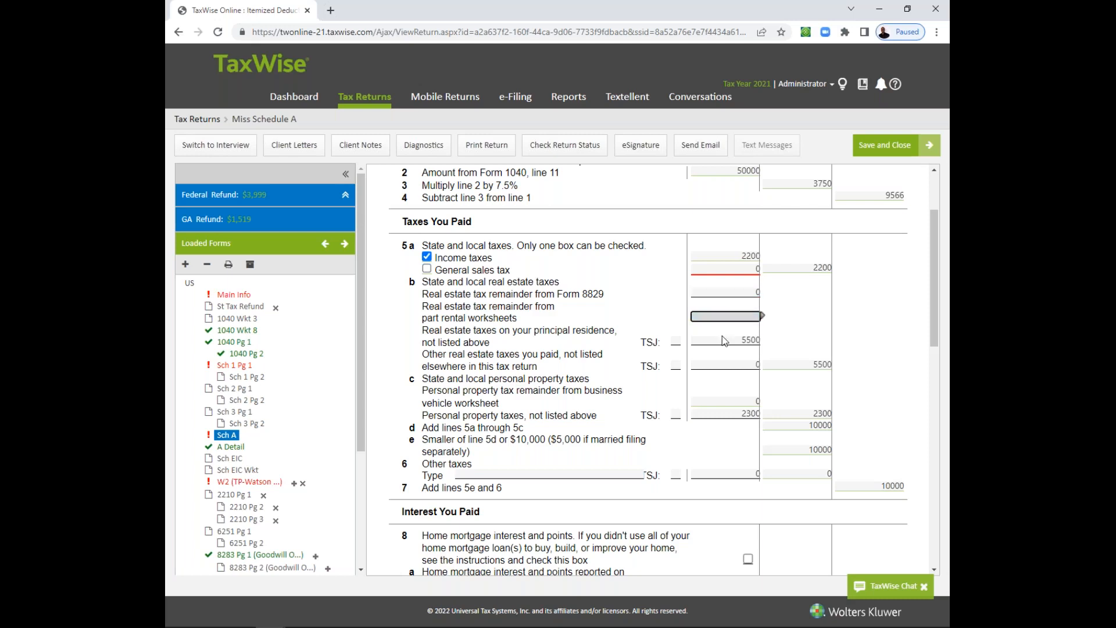
click(723, 339)
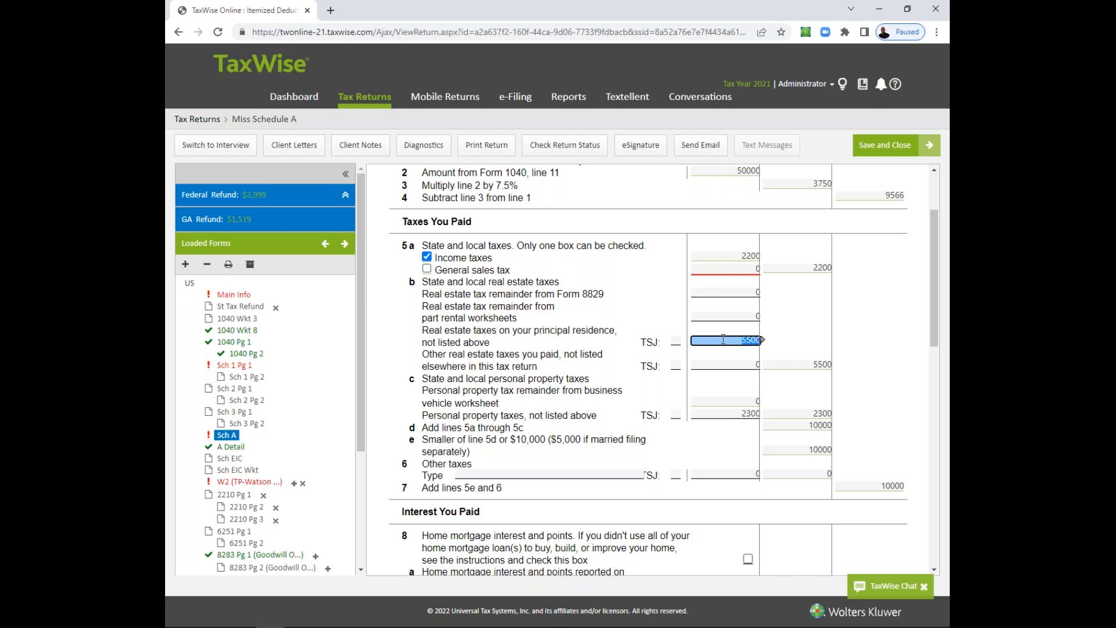
click(721, 414)
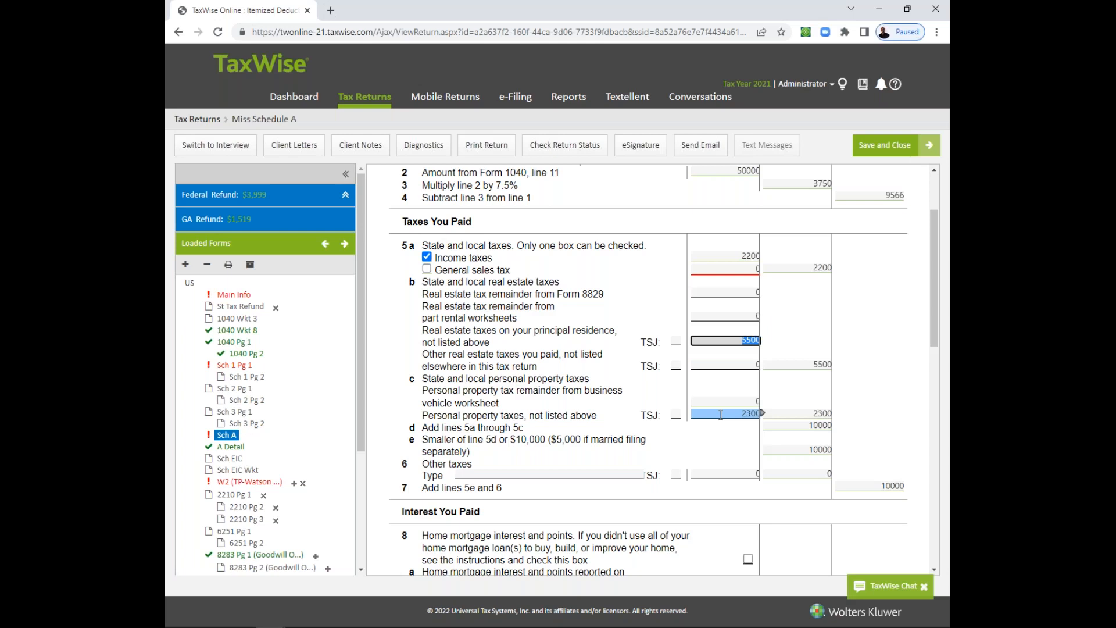
- Check which existing and new forms can be linked to the personal property taxes amount, without linking any
click(759, 414)
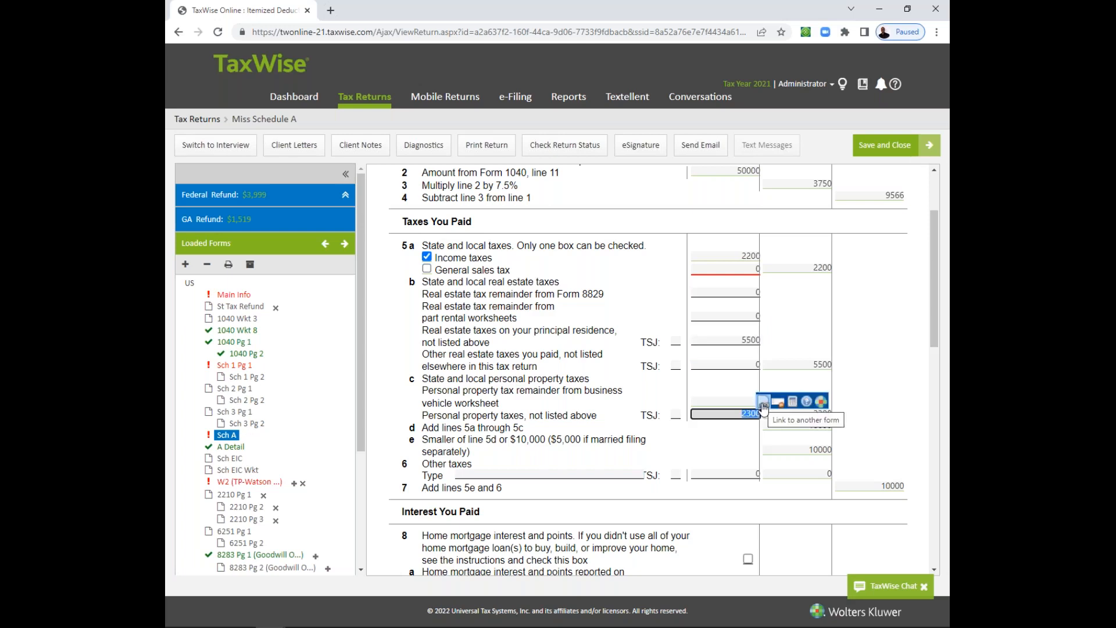
click(763, 403)
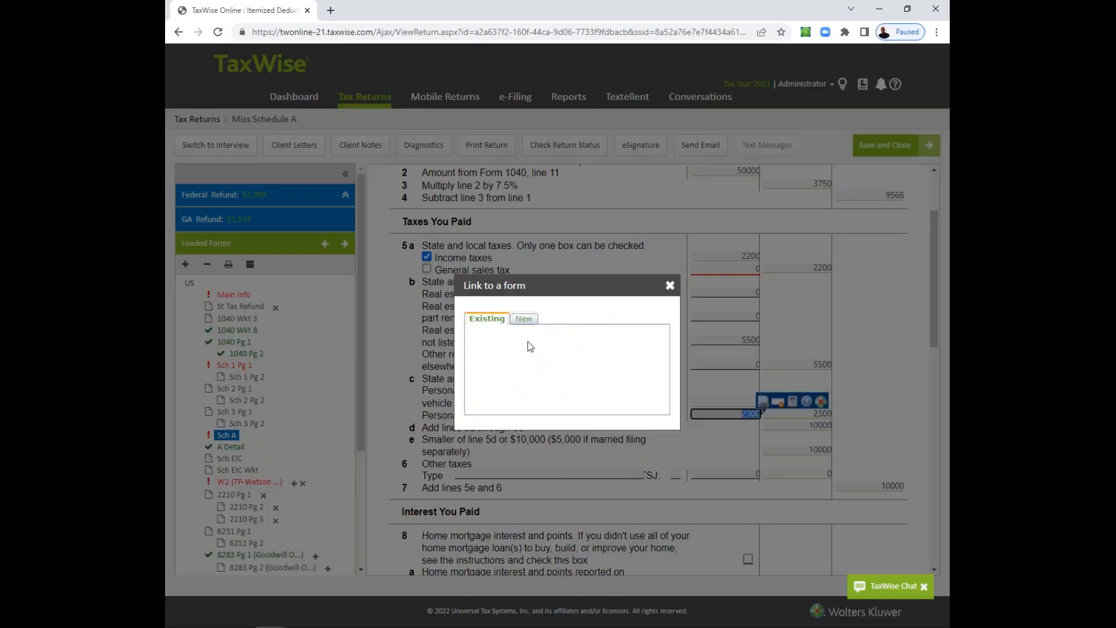
click(525, 320)
click(670, 286)
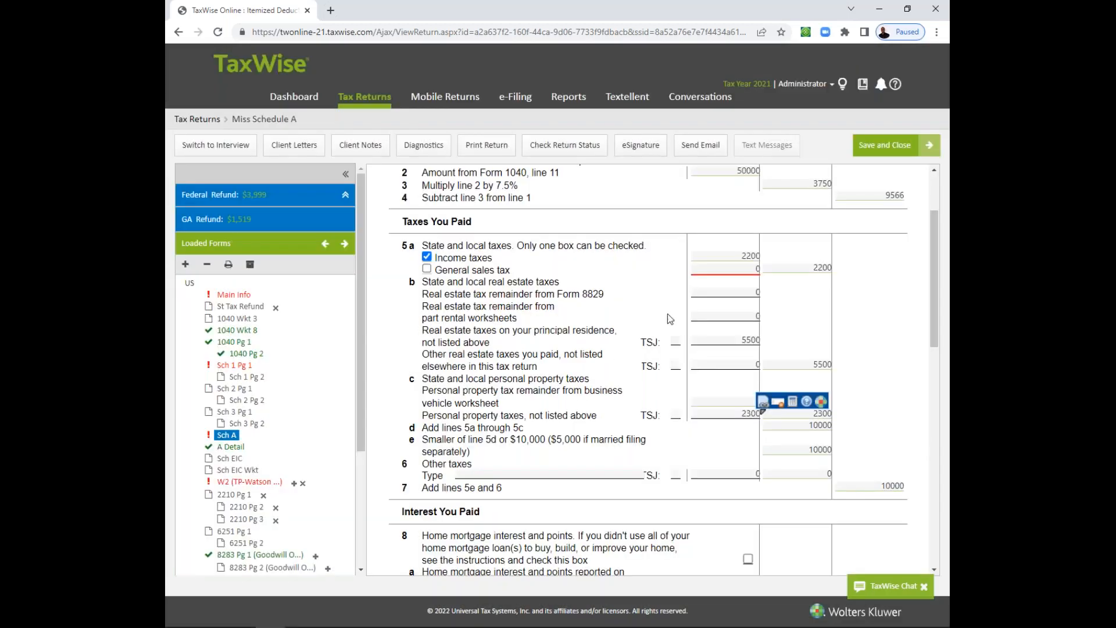
- Look over the medical entries on the A Detail worksheet, and return to the personal property taxes line of Sch A
click(232, 446)
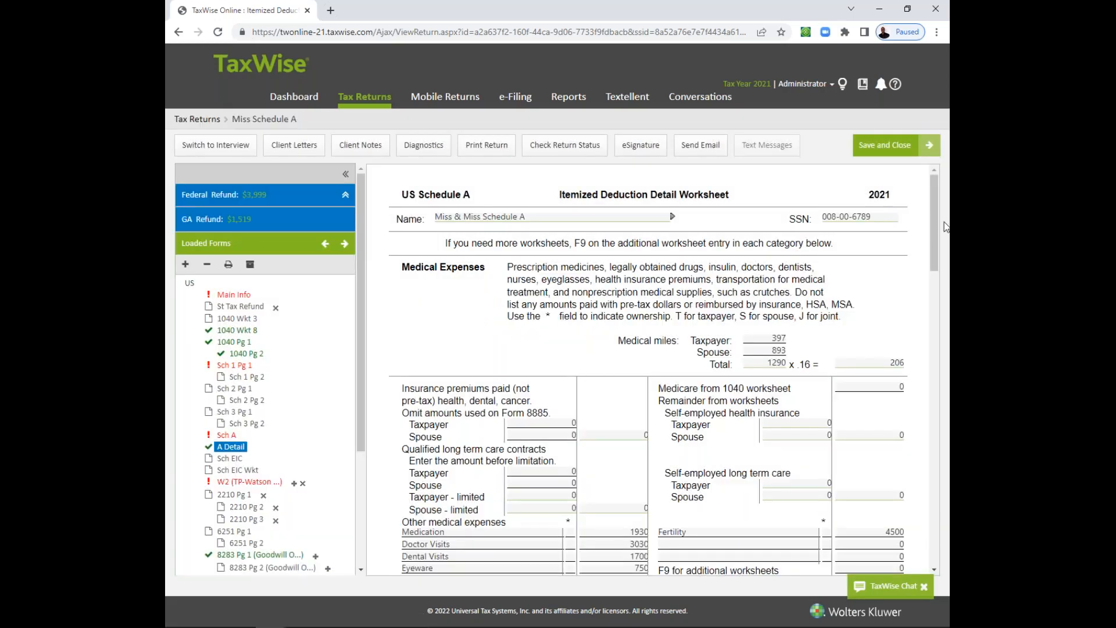
mouse_move(934, 218)
mouse_down()
mouse_move(935, 304)
mouse_move(936, 232)
mouse_up()
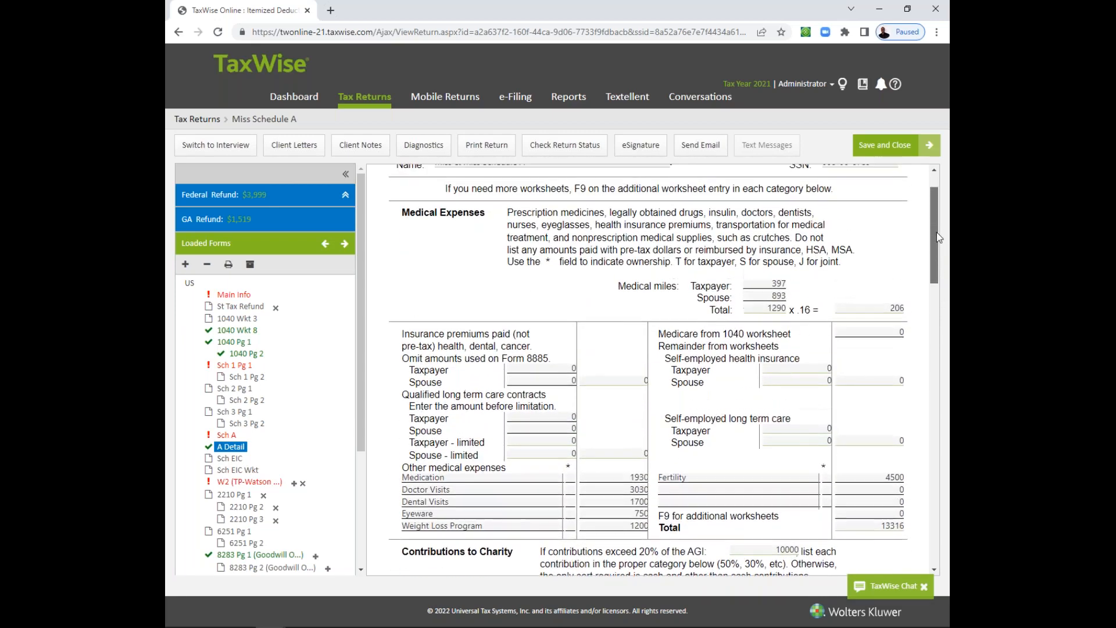
click(227, 435)
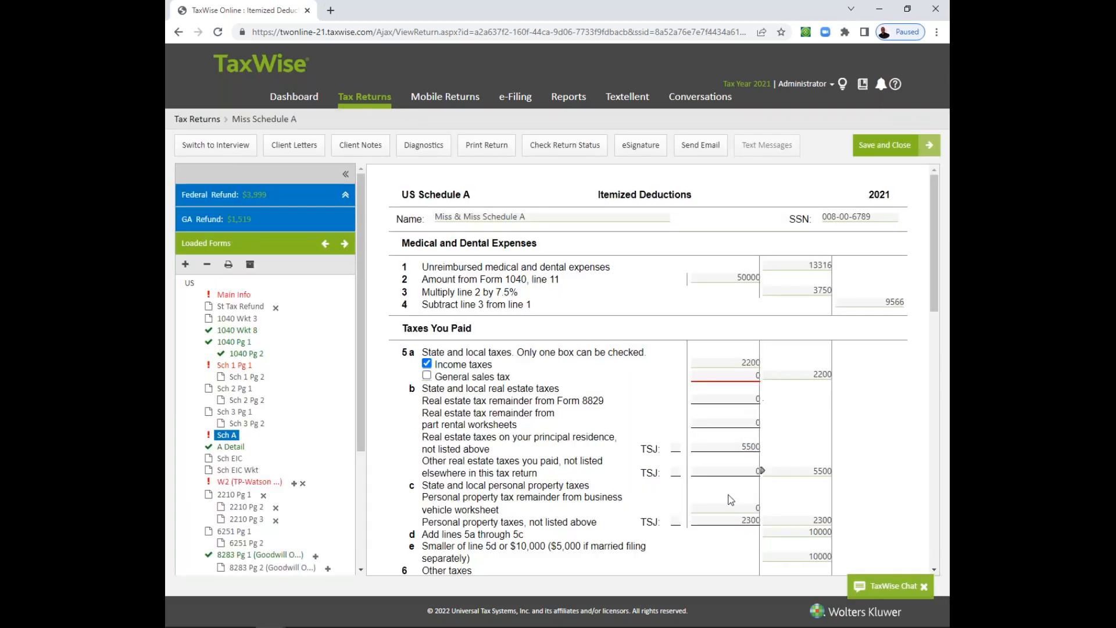
click(745, 520)
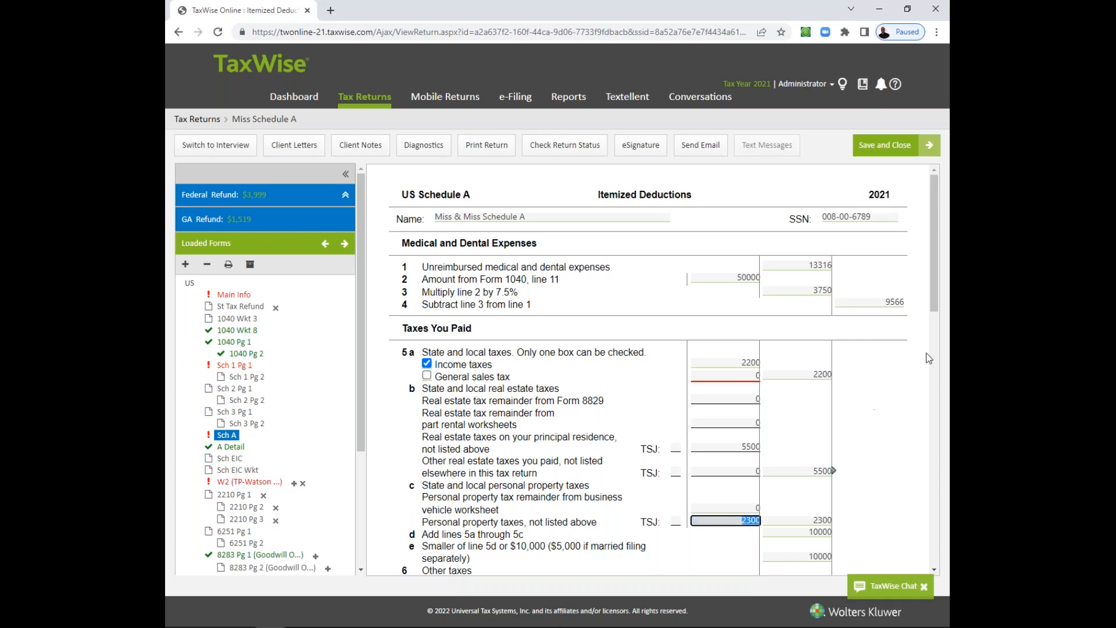
drag(934, 299, 935, 327)
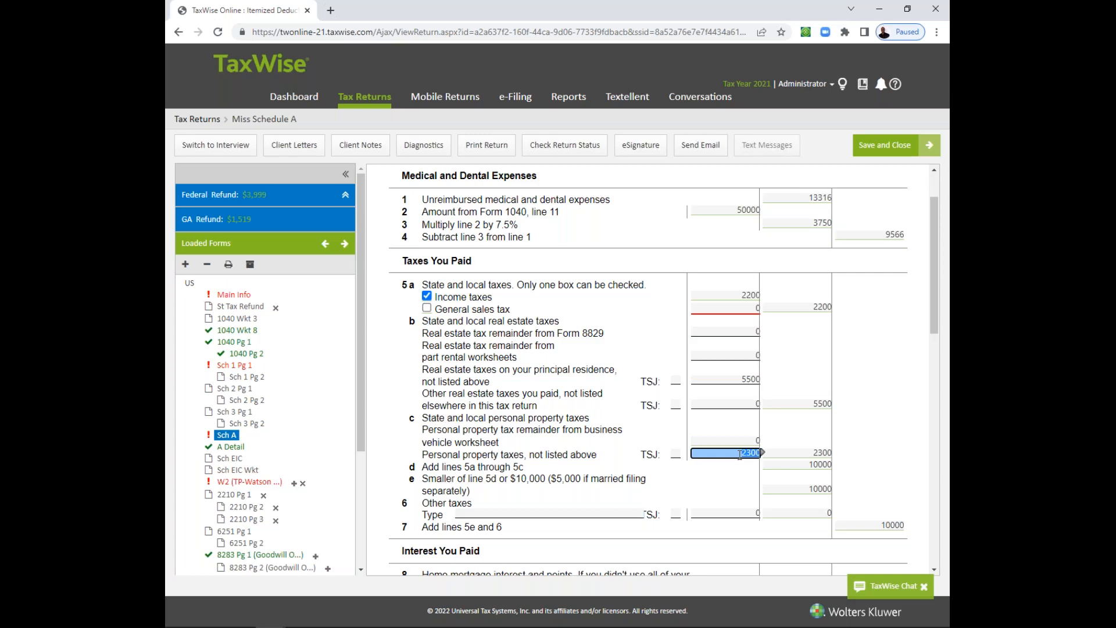
- Set the real estate taxes on the principal residence to 25000 on line 5b
click(736, 381)
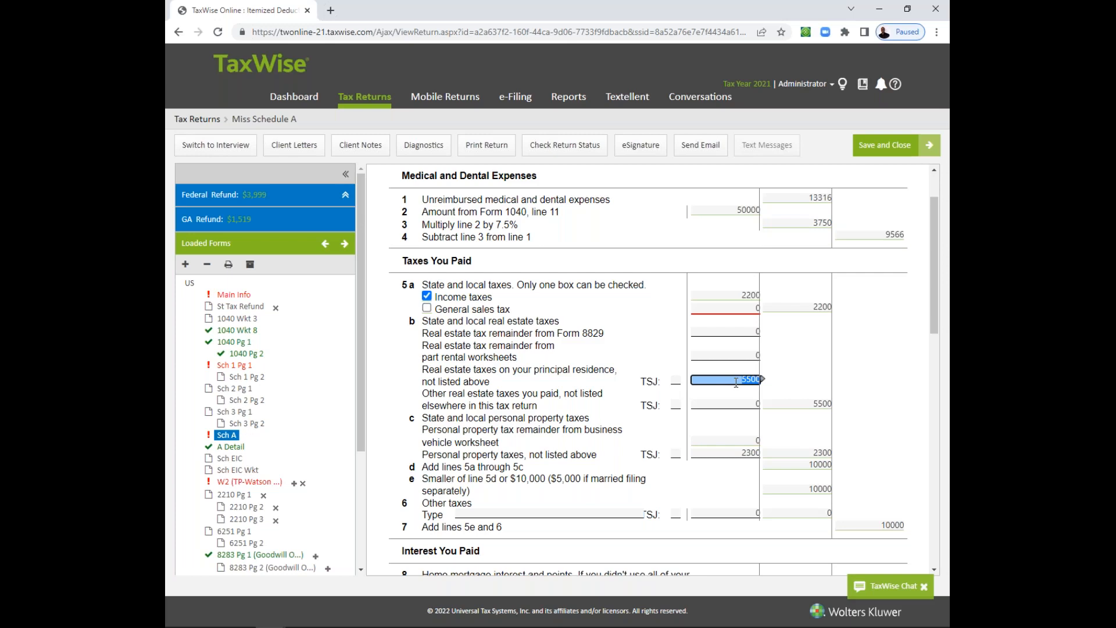
text(25000)
key(Tab)
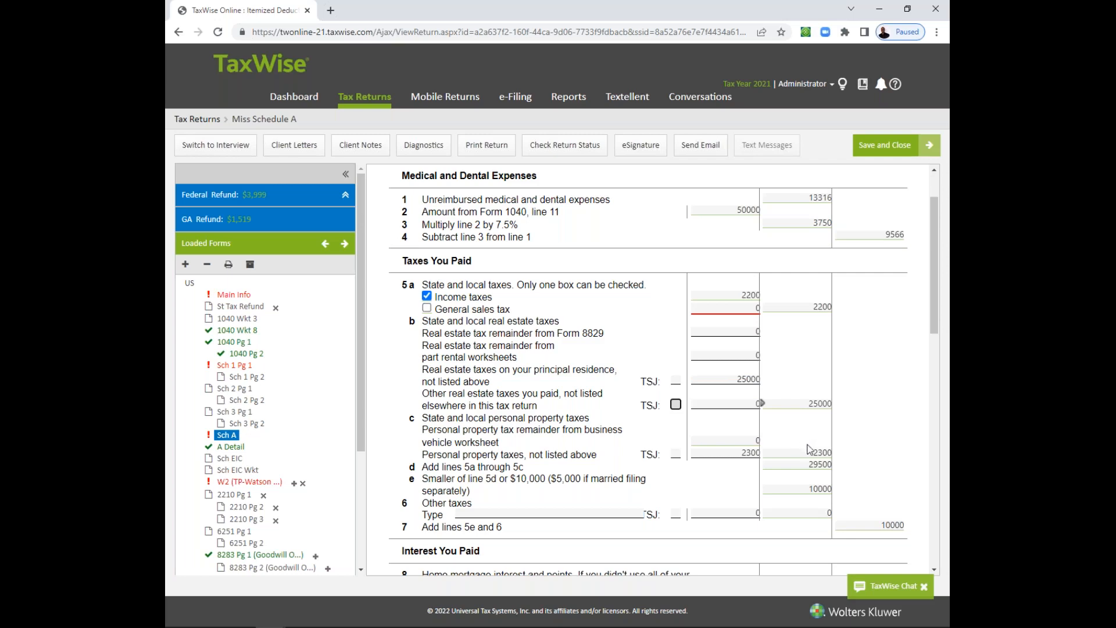
- Examine the line 8a home mortgage interest amounts under Interest You Paid, including Form 1098 interest and the Form 8829 remainder
drag(935, 310, 928, 415)
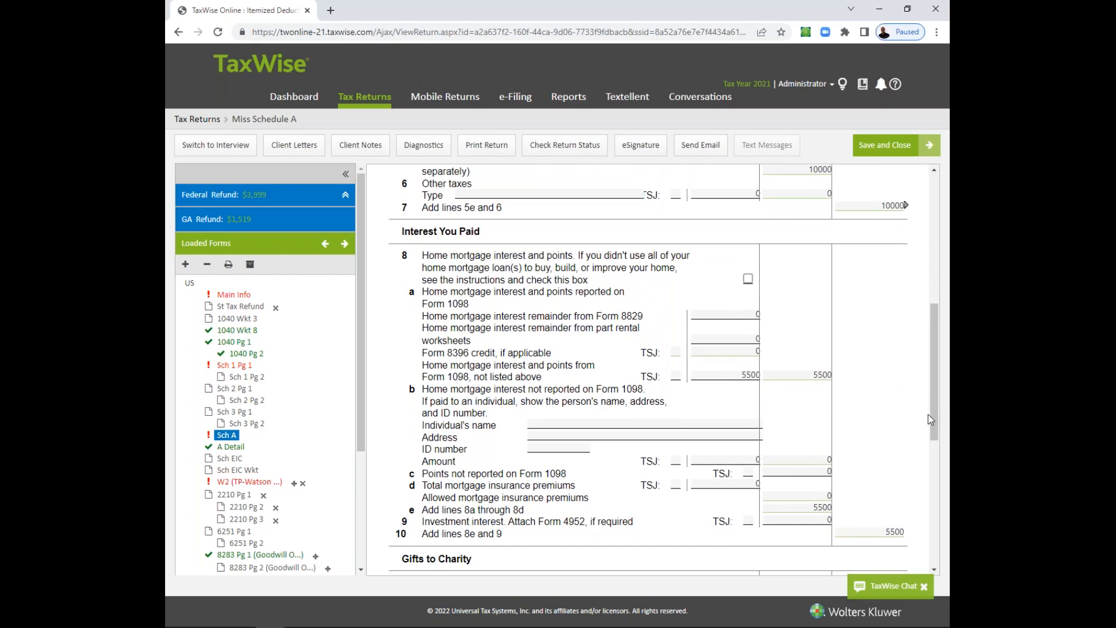
click(743, 375)
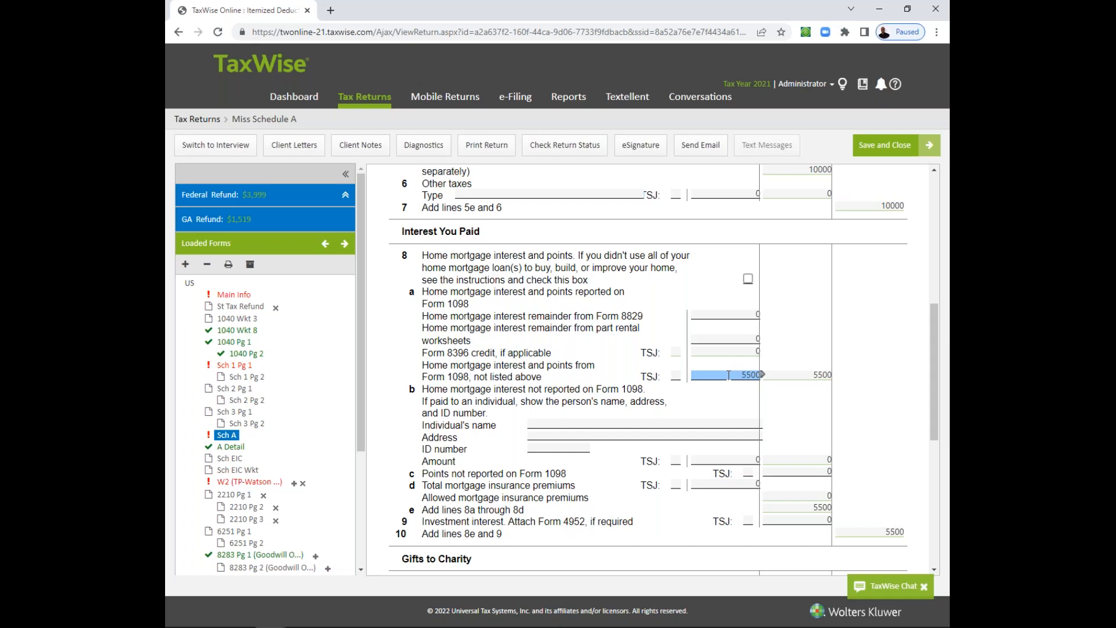
click(730, 375)
click(723, 315)
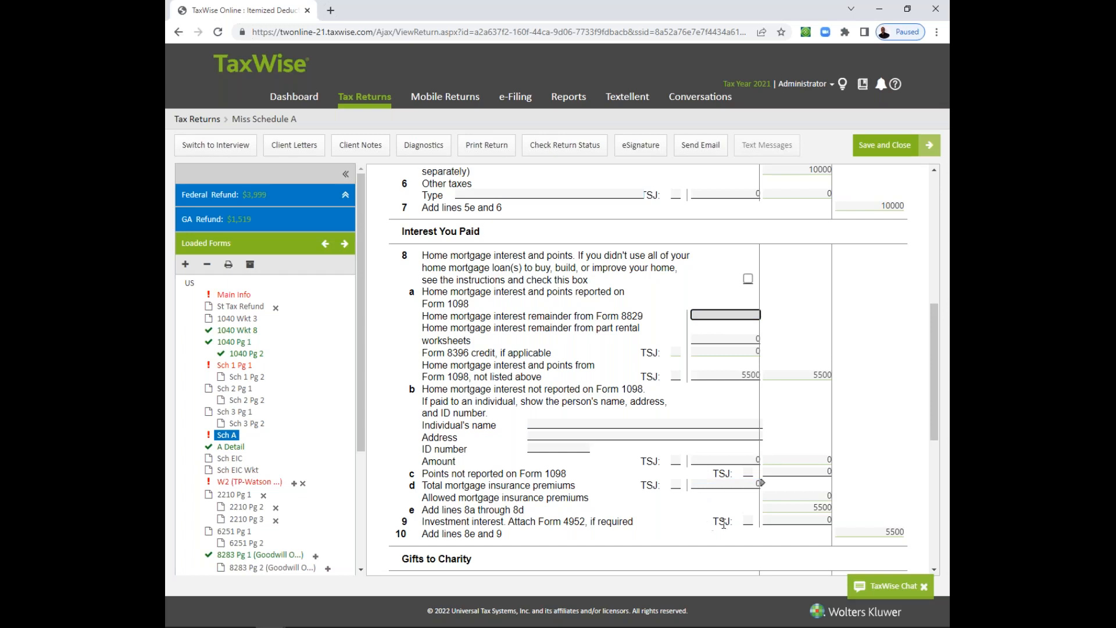
- For line 9 investment interest, consult the Morgan Stanley 1099 Consolidated Tax Statement in Adobe Acrobat Pro, and return to TaxWise
click(783, 521)
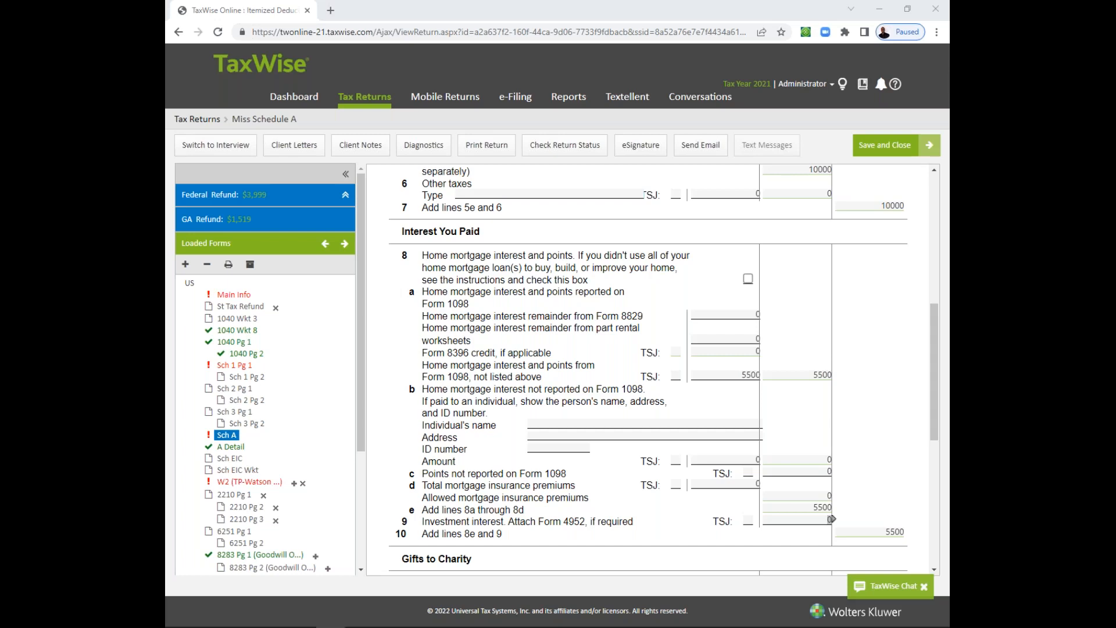
drag(166, 142, 581, 1)
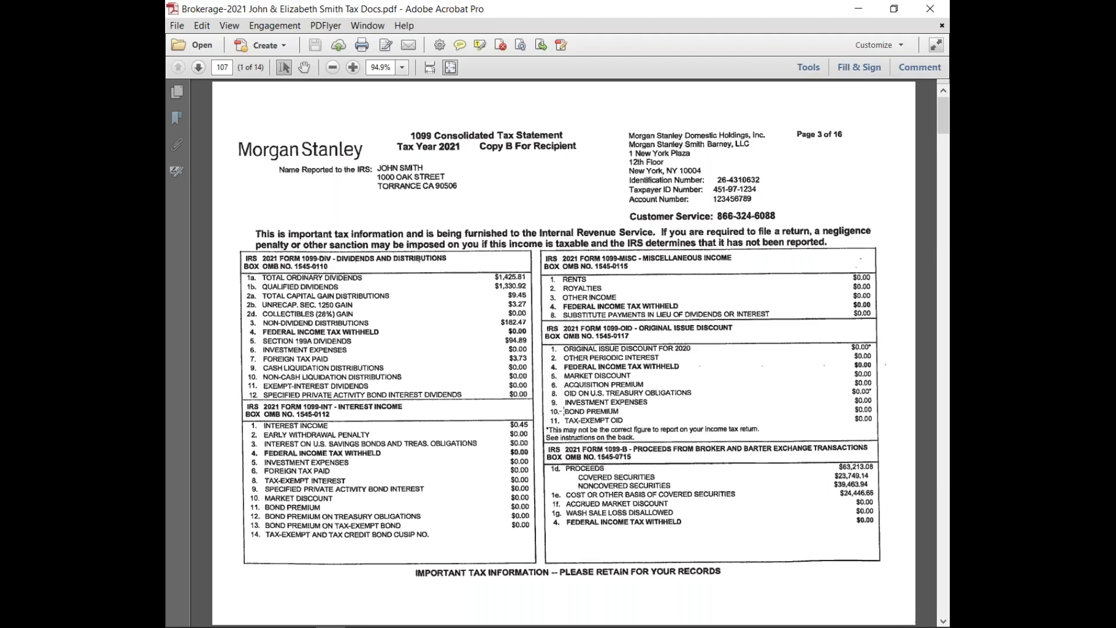
click(859, 8)
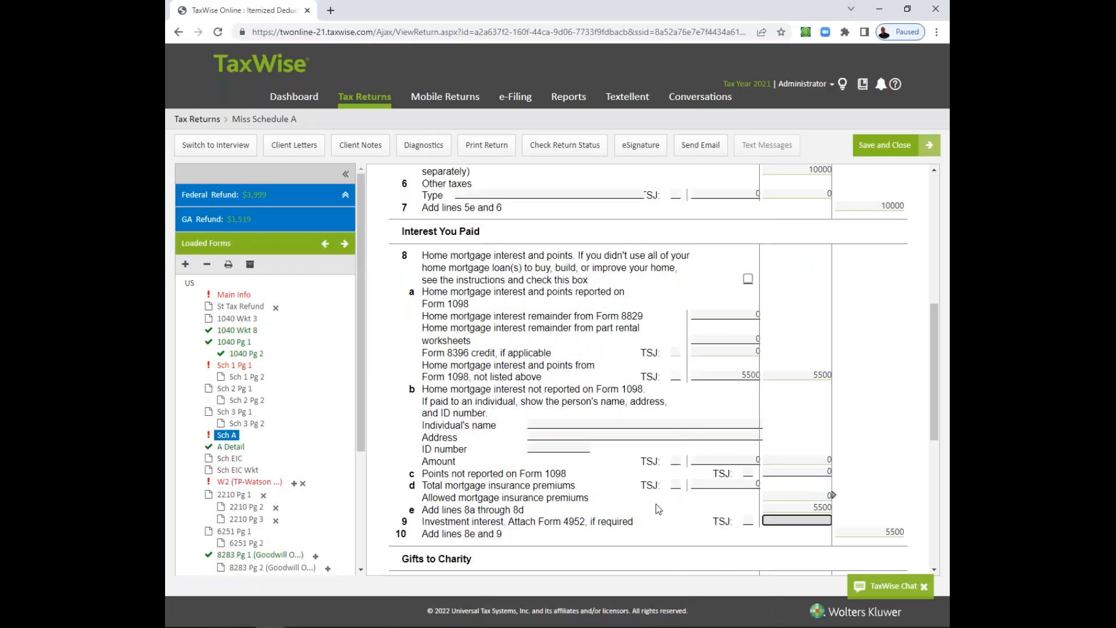
- Link the line 9 investment interest amount to a new Form 4952, Investment Interest Expense Deduction
click(426, 524)
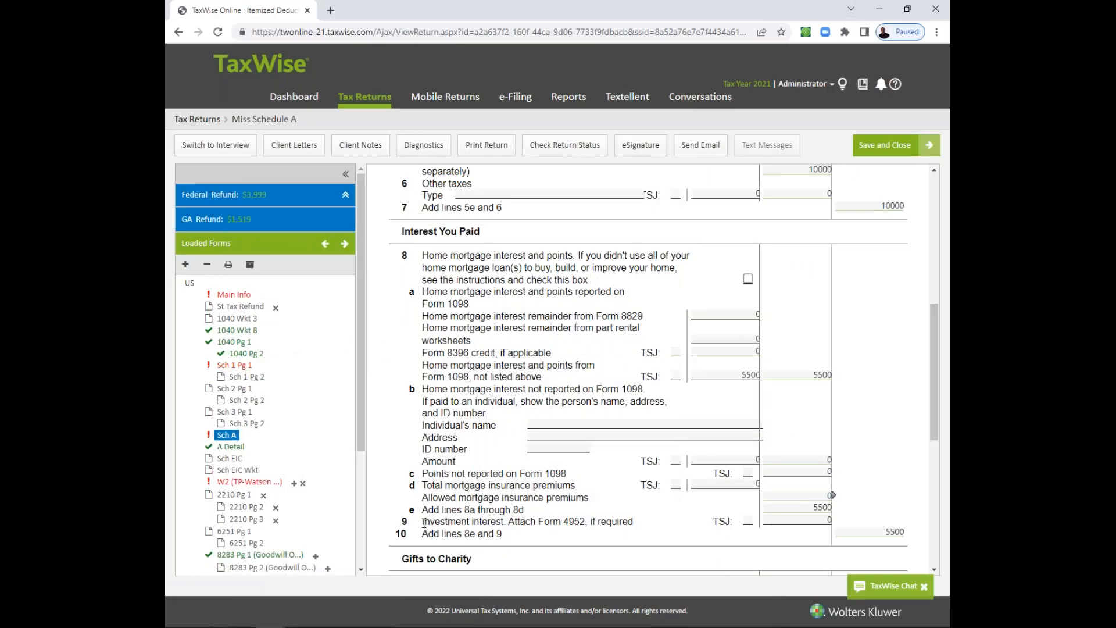
click(821, 521)
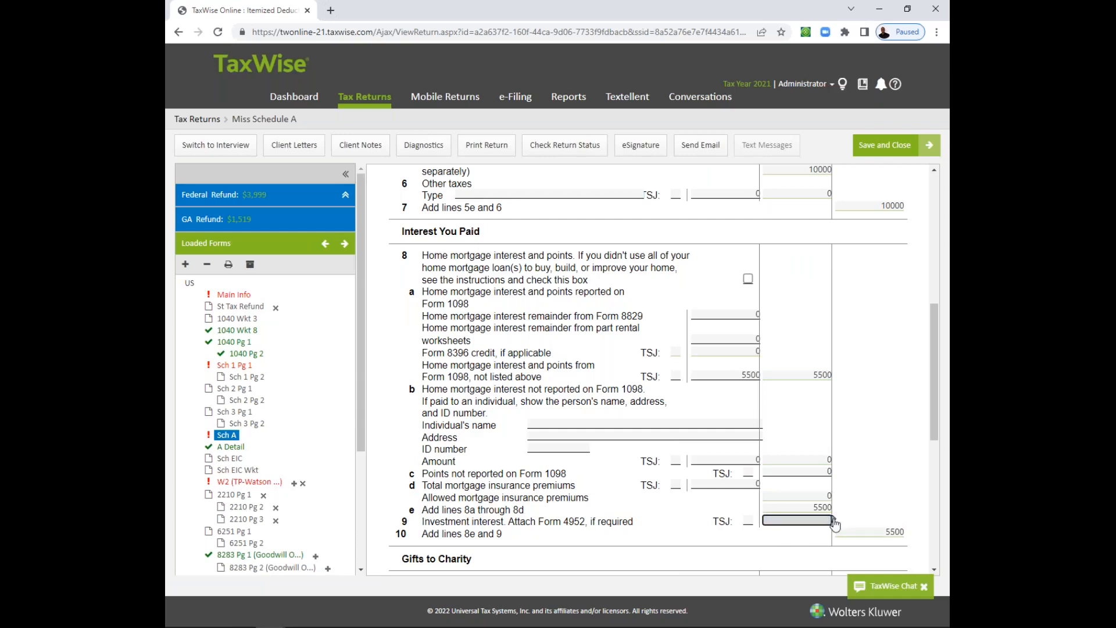
click(834, 522)
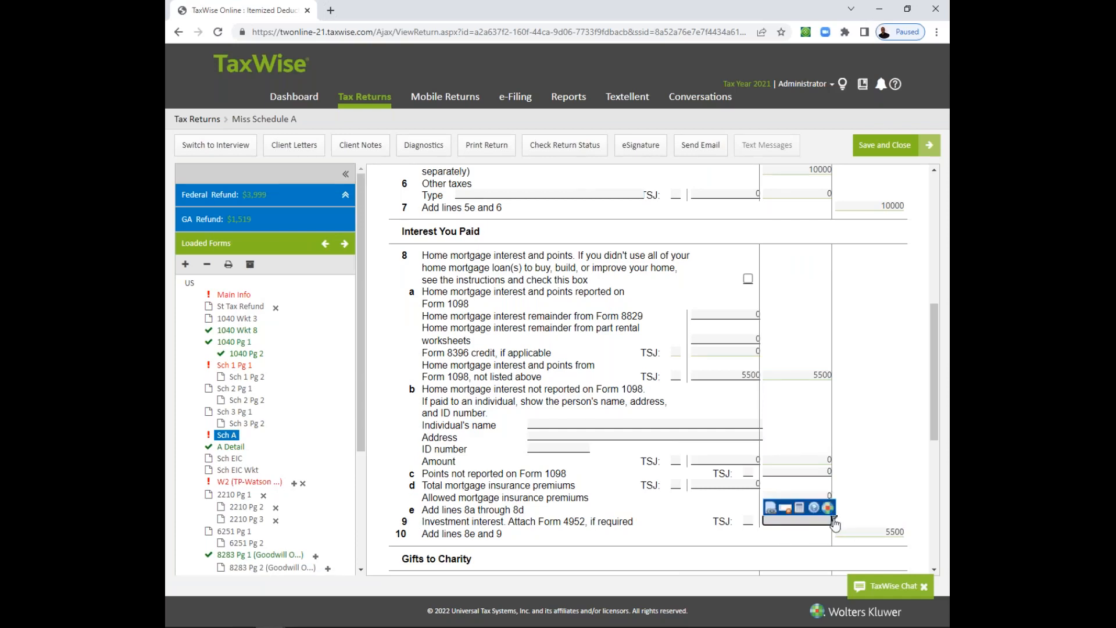
click(771, 508)
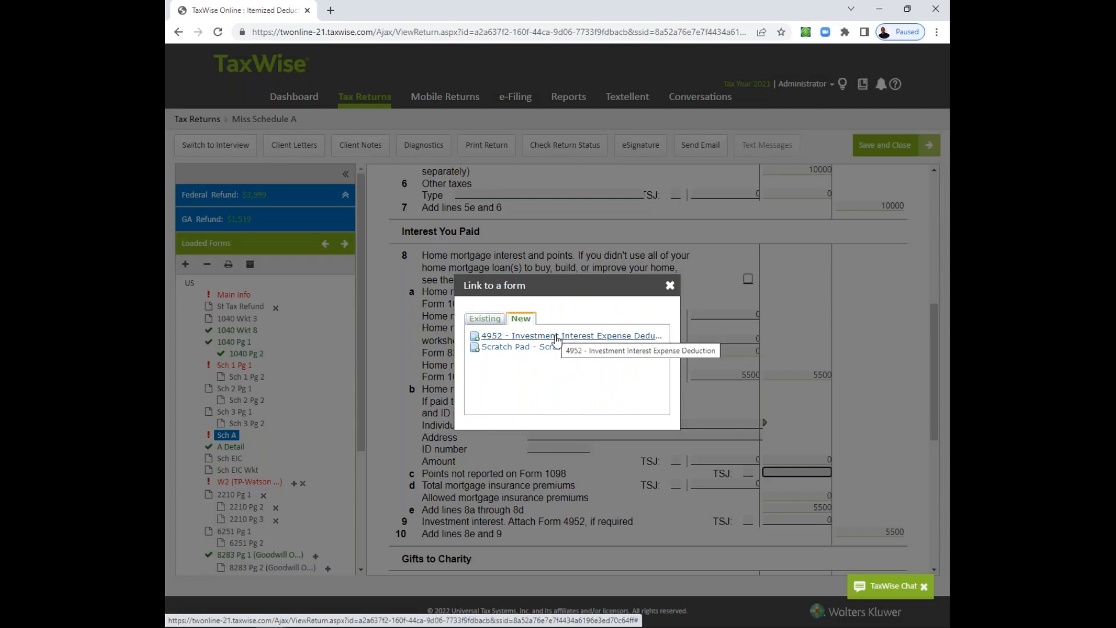
click(556, 336)
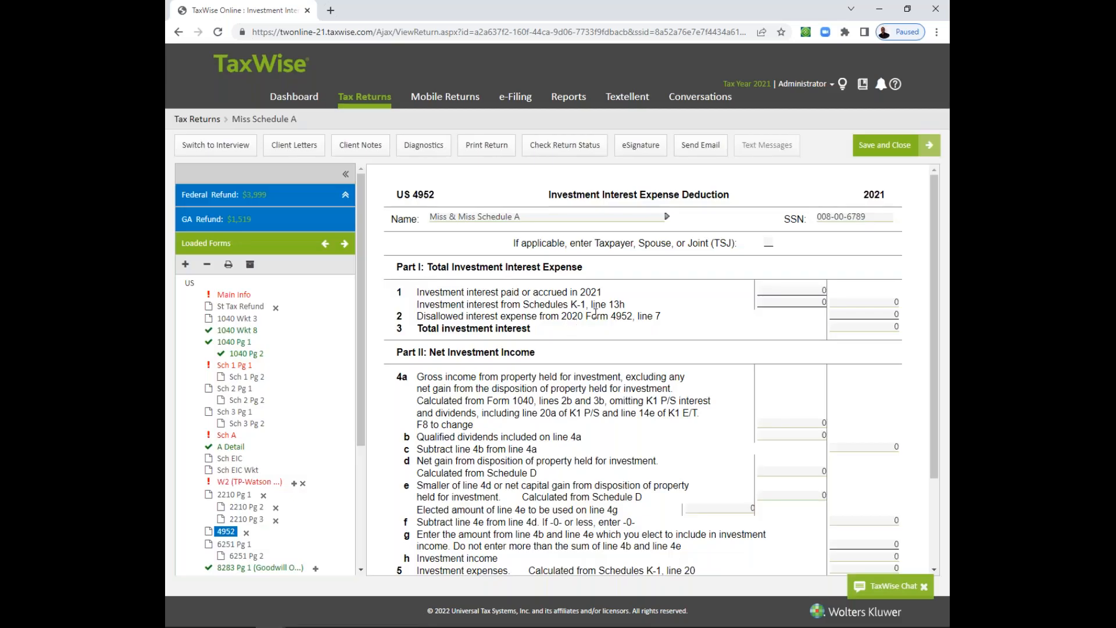
- Enter 495 as the investment interest paid or accrued in 2021 on line 1 of Form 4952
click(796, 289)
click(799, 301)
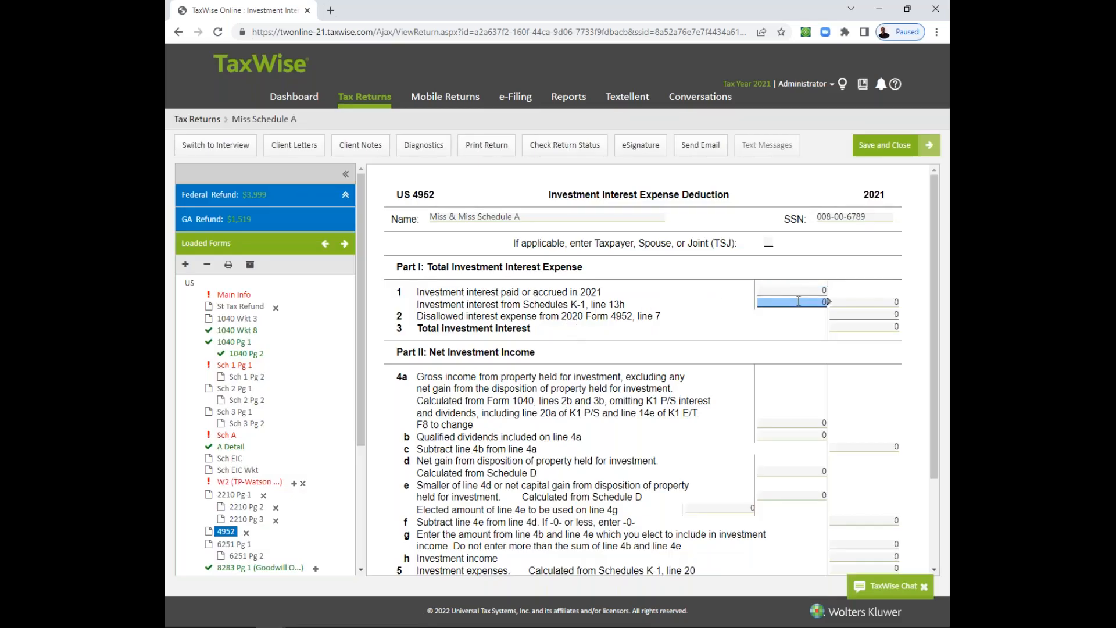
key(Up)
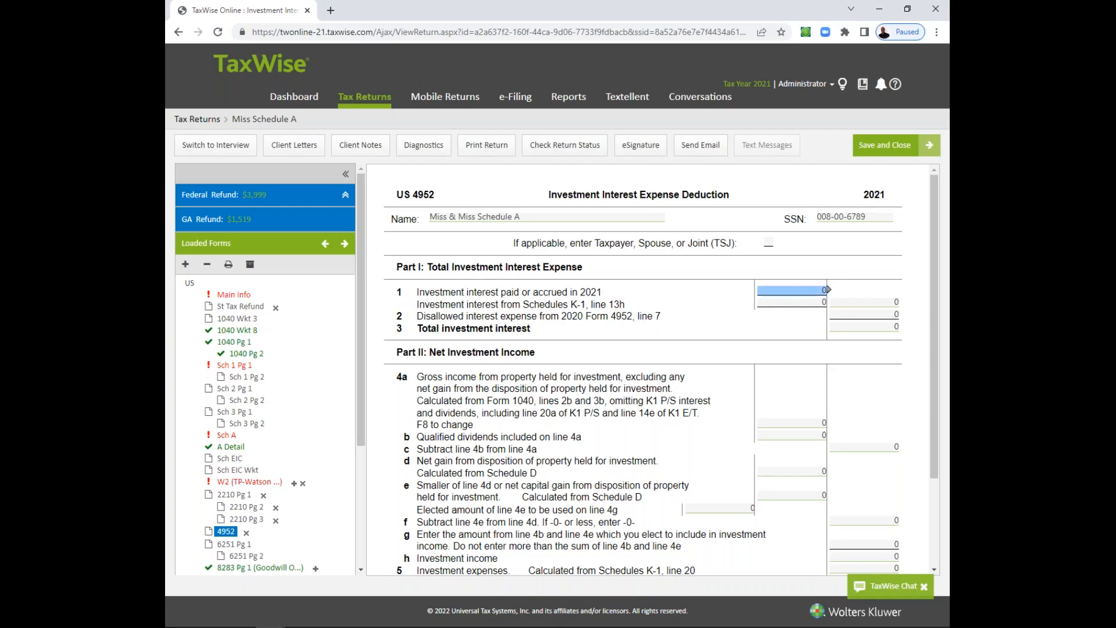
click(798, 289)
text(495)
key(Return)
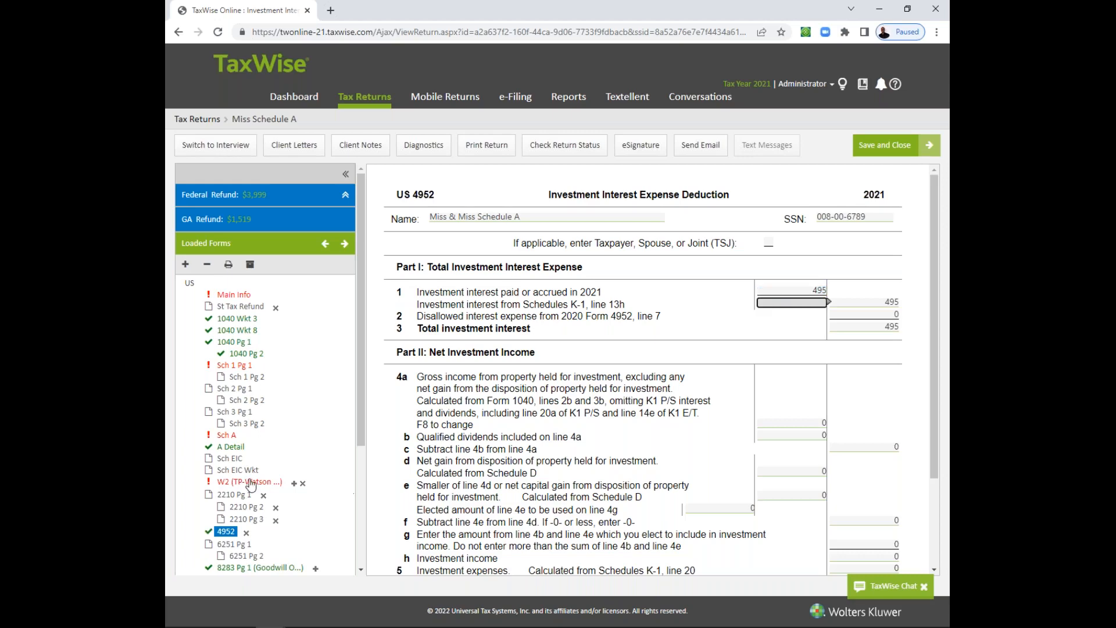
- Return to Sch A and check how the investment interest carries to the Interest You Paid lines
click(232, 447)
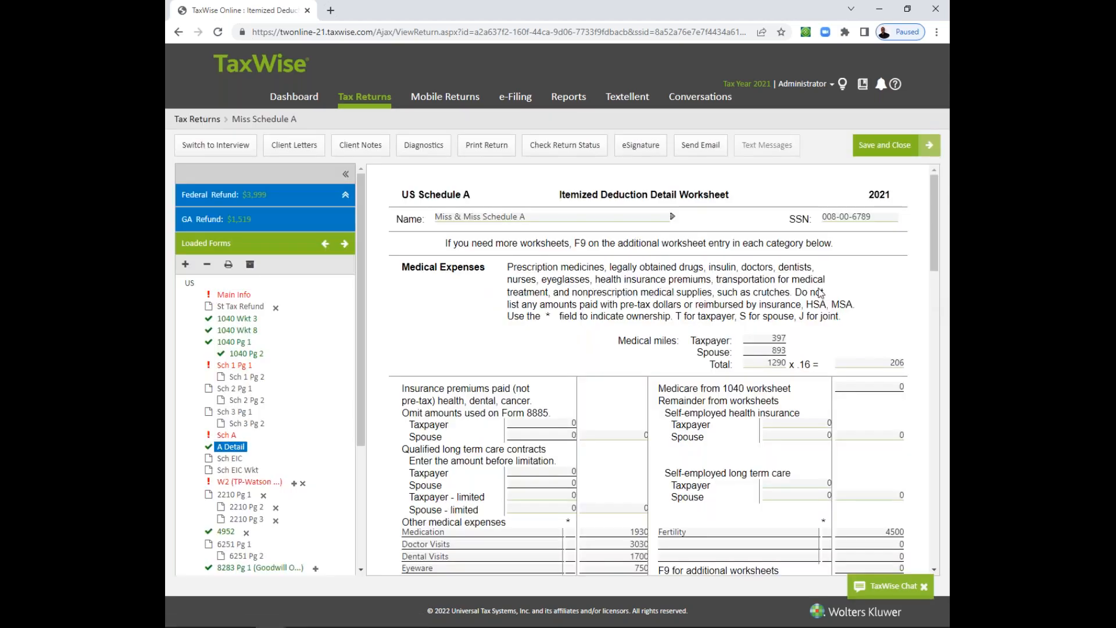
click(228, 436)
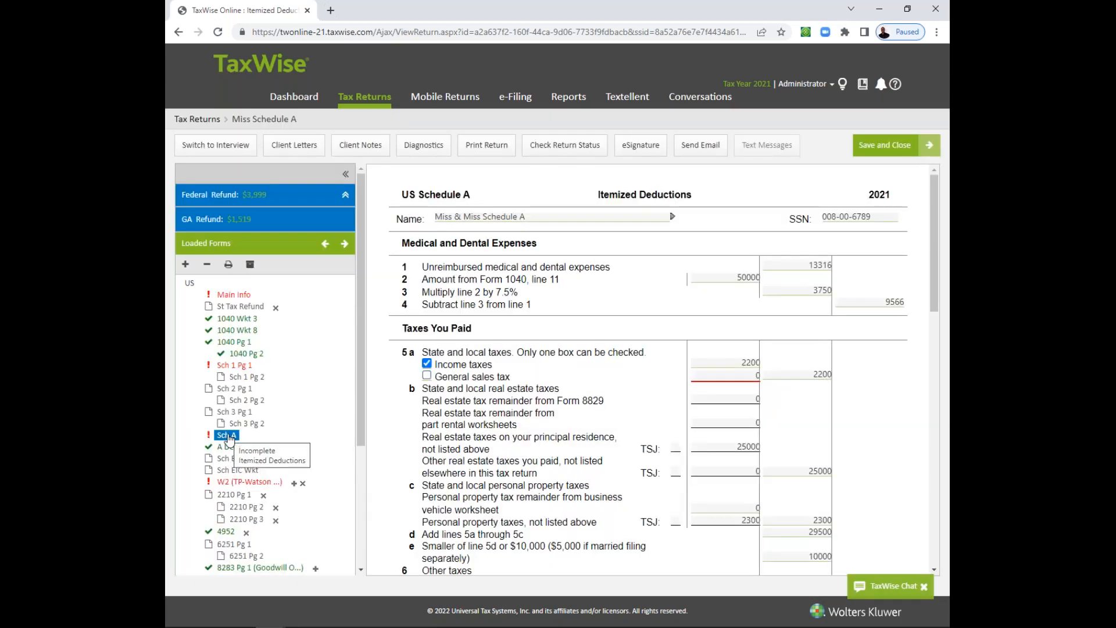
drag(931, 260, 945, 406)
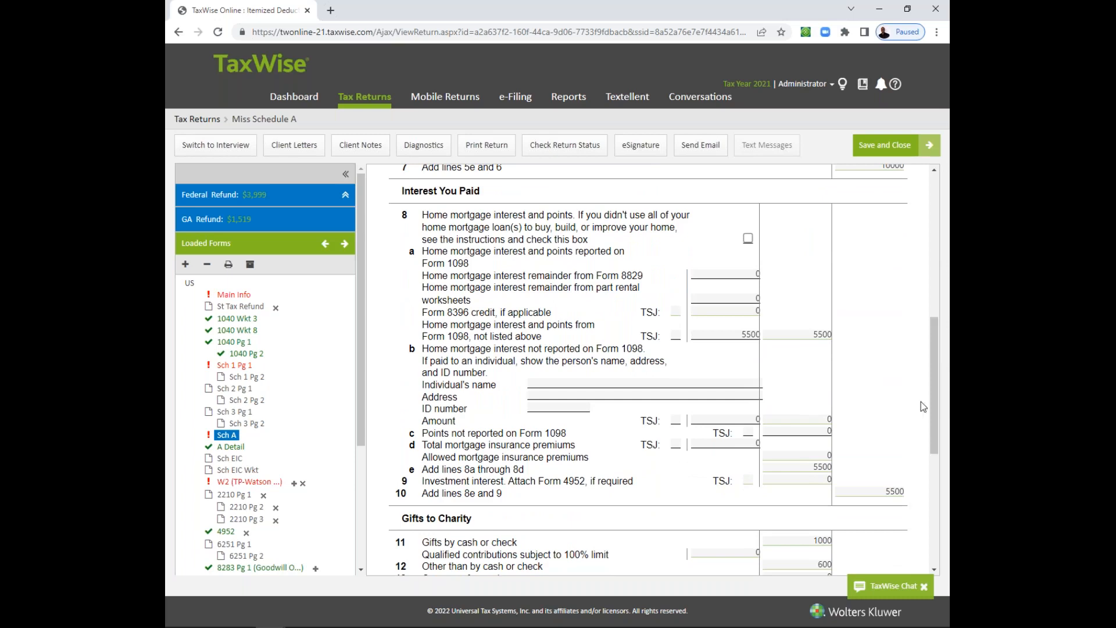
click(780, 457)
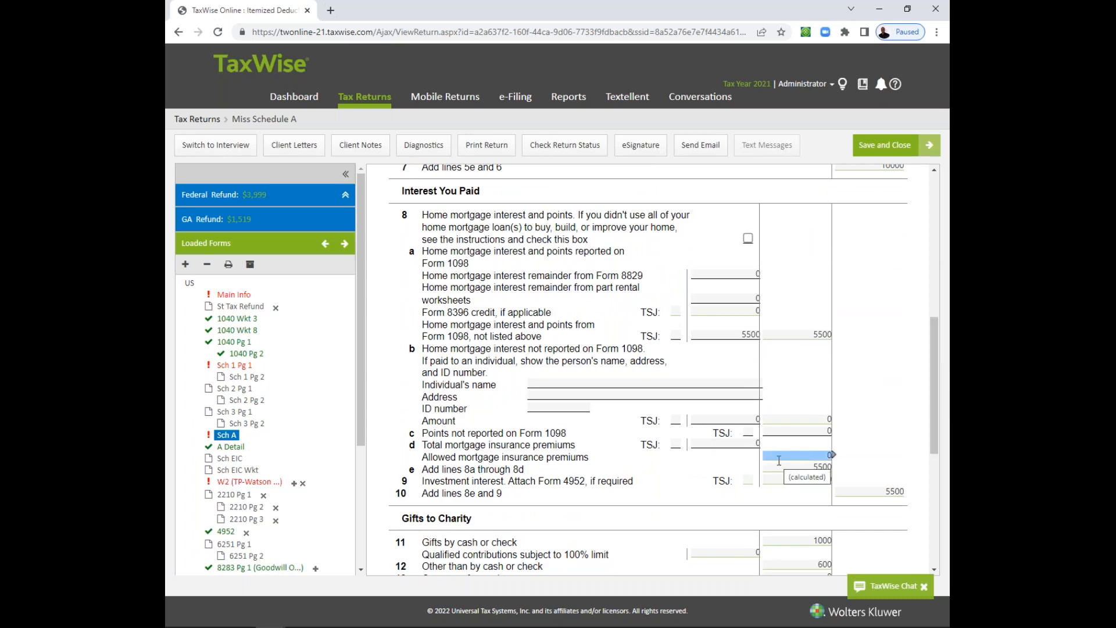
- Review the home mortgage interest on lines 8a and 8e and the investment interest on line 9
click(751, 333)
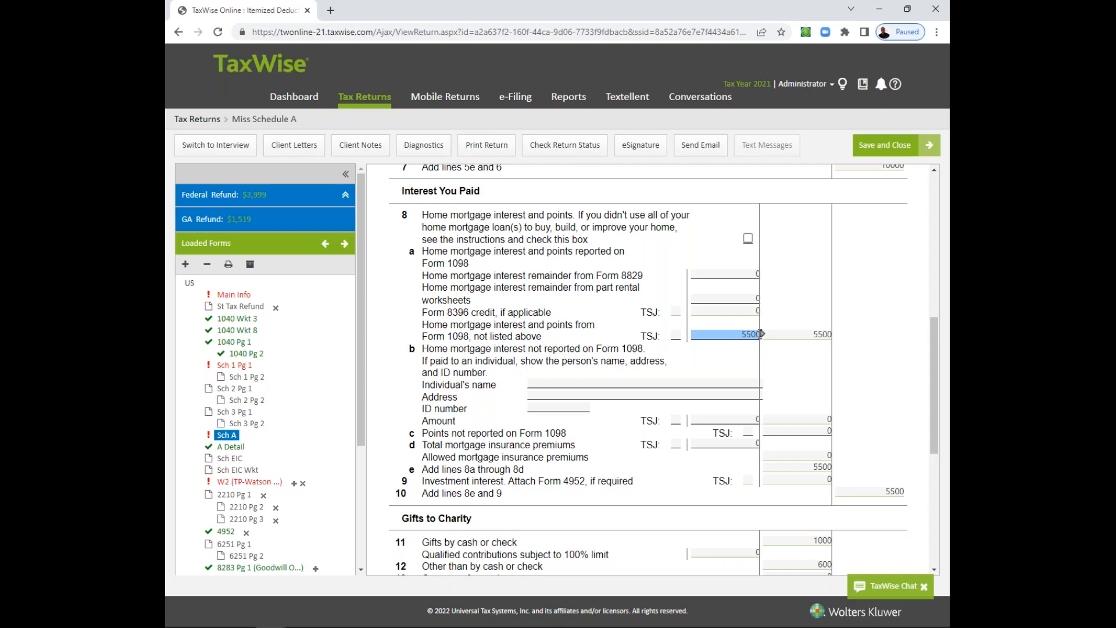
click(731, 272)
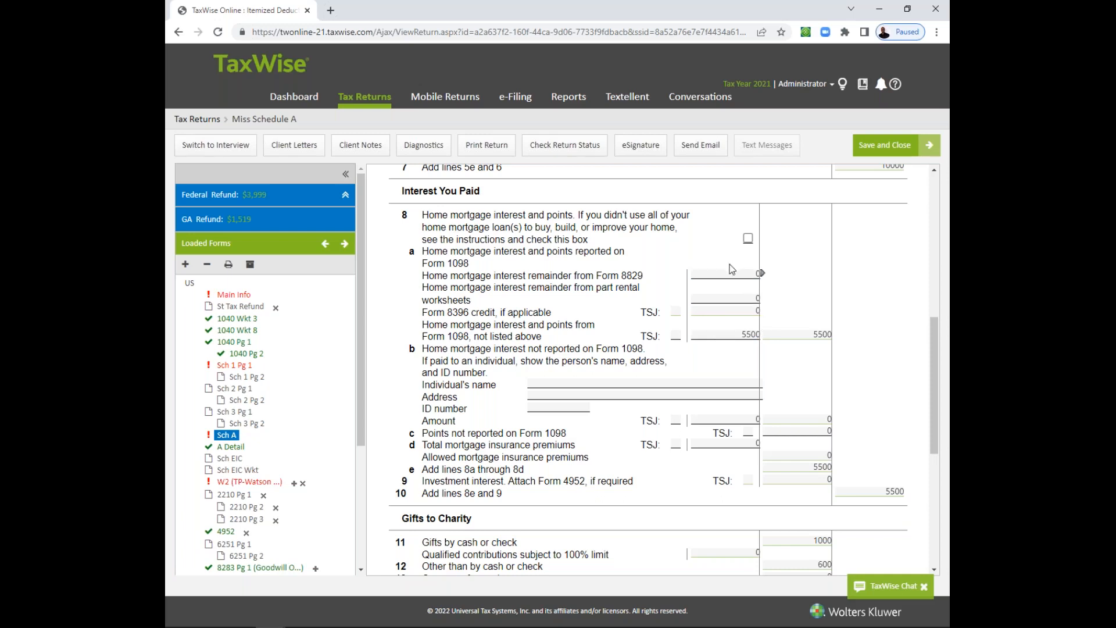
click(739, 333)
click(799, 468)
click(794, 478)
- On the A Detail worksheet, enter charitable miles of 450 for the taxpayer and 225 for the spouse under 60% Limit Organizations
drag(937, 364, 925, 396)
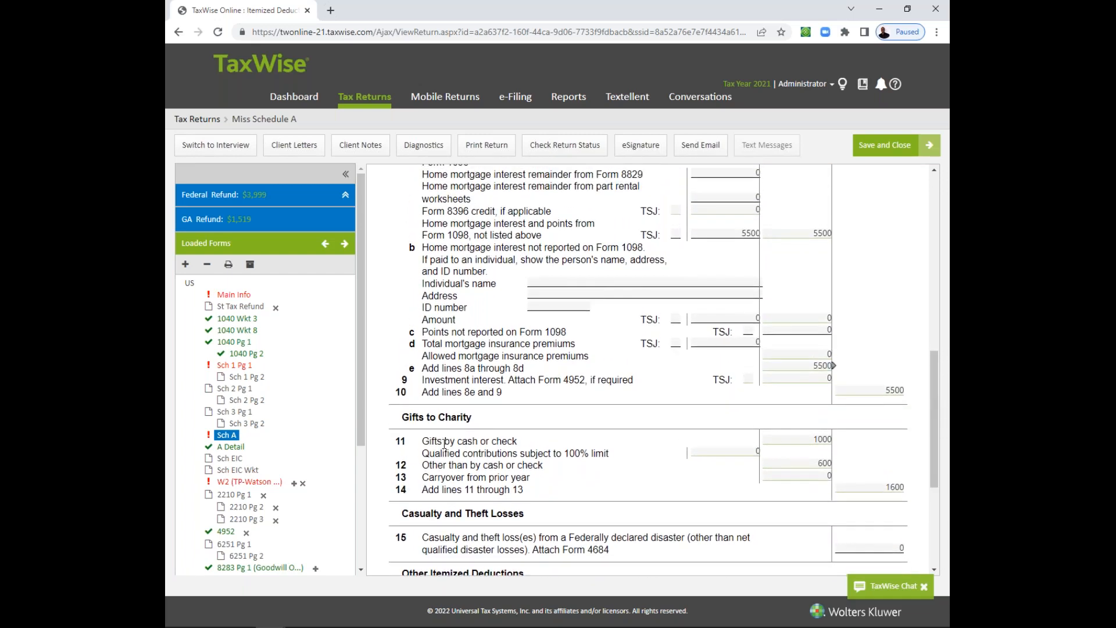
click(222, 449)
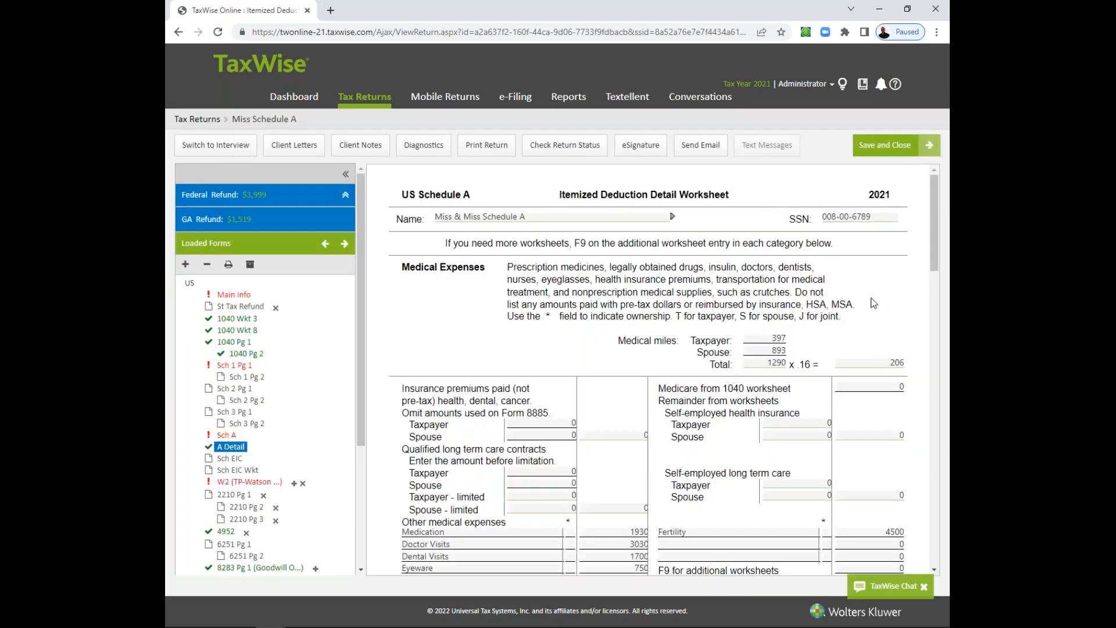
drag(935, 260, 934, 331)
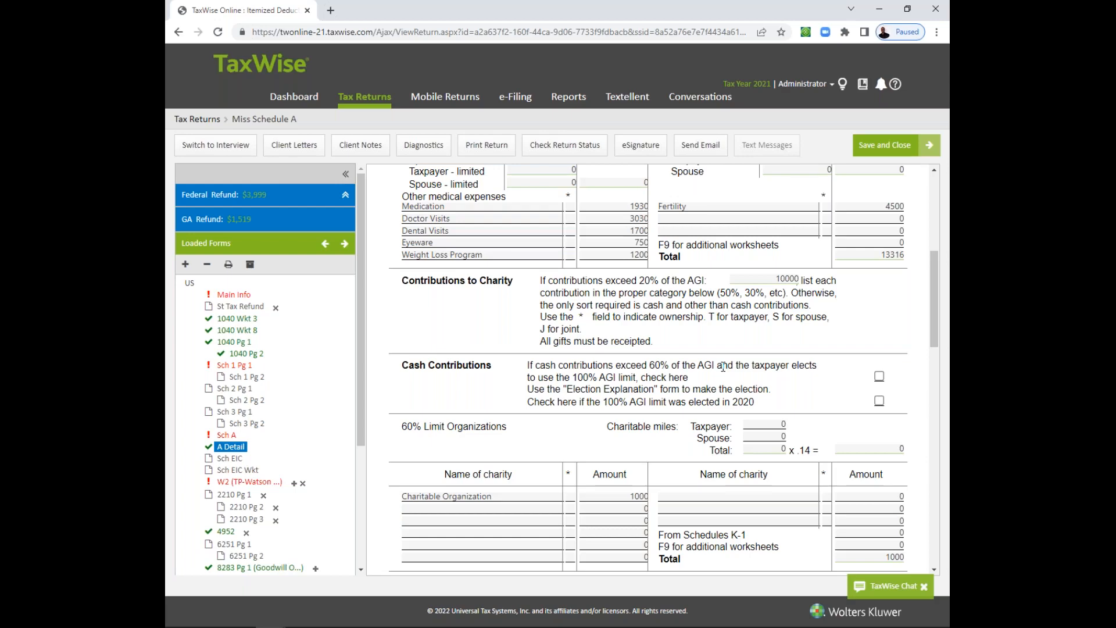
drag(934, 321, 934, 339)
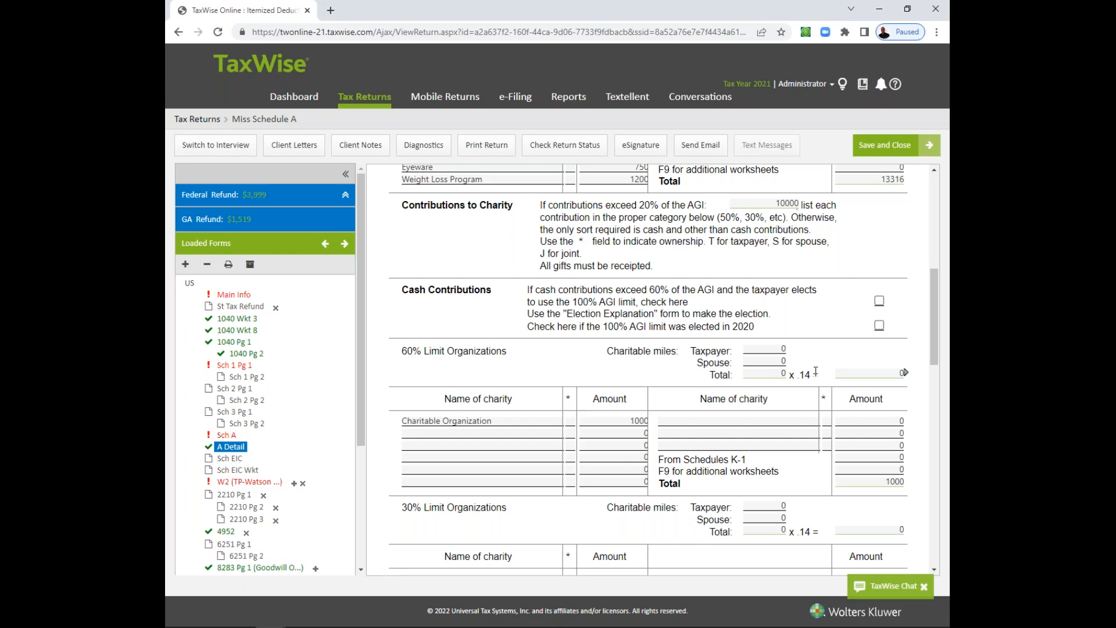
click(767, 349)
text(50)
key(Tab)
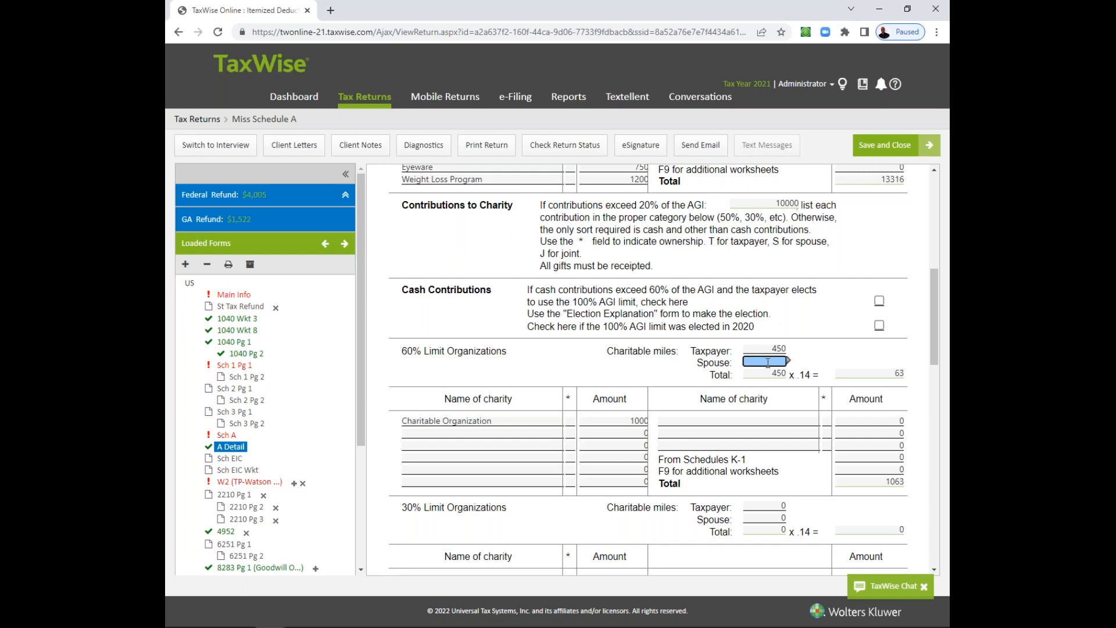
text(25)
key(Tab)
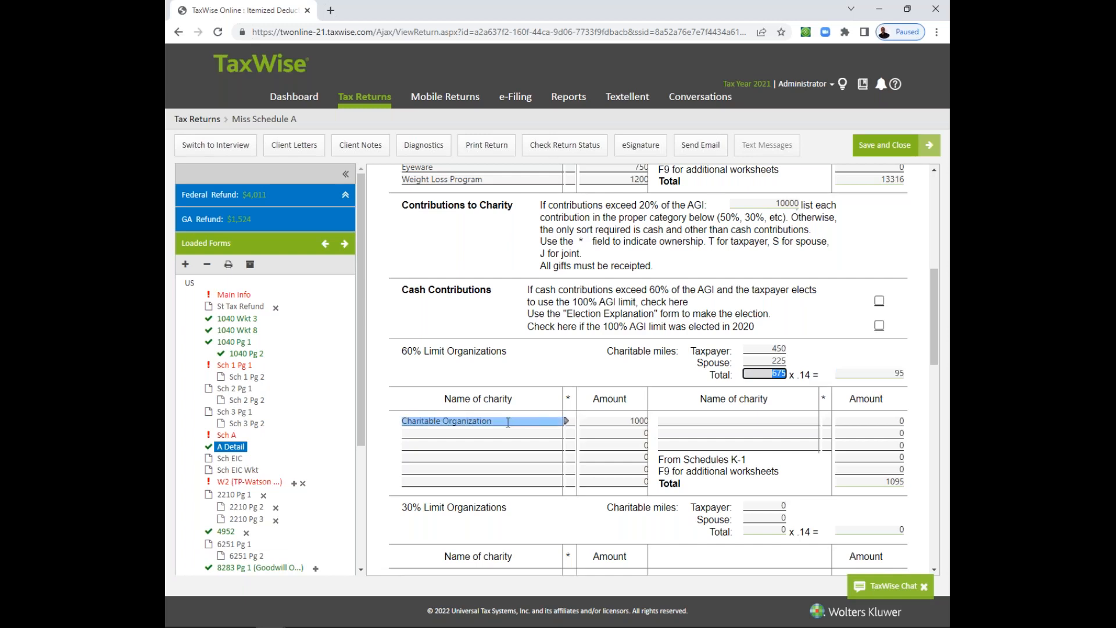
- Review the Charitable Organization cash amount, the 30% Limit Organizations and the noncash contribution sections of the A Detail worksheet
click(617, 420)
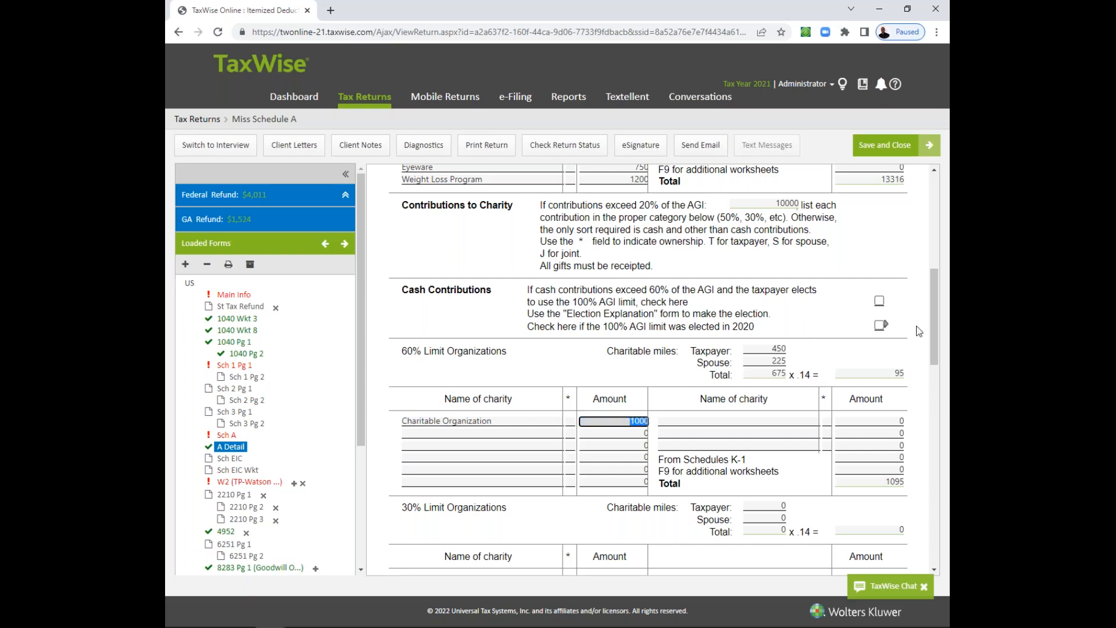
drag(936, 332, 936, 378)
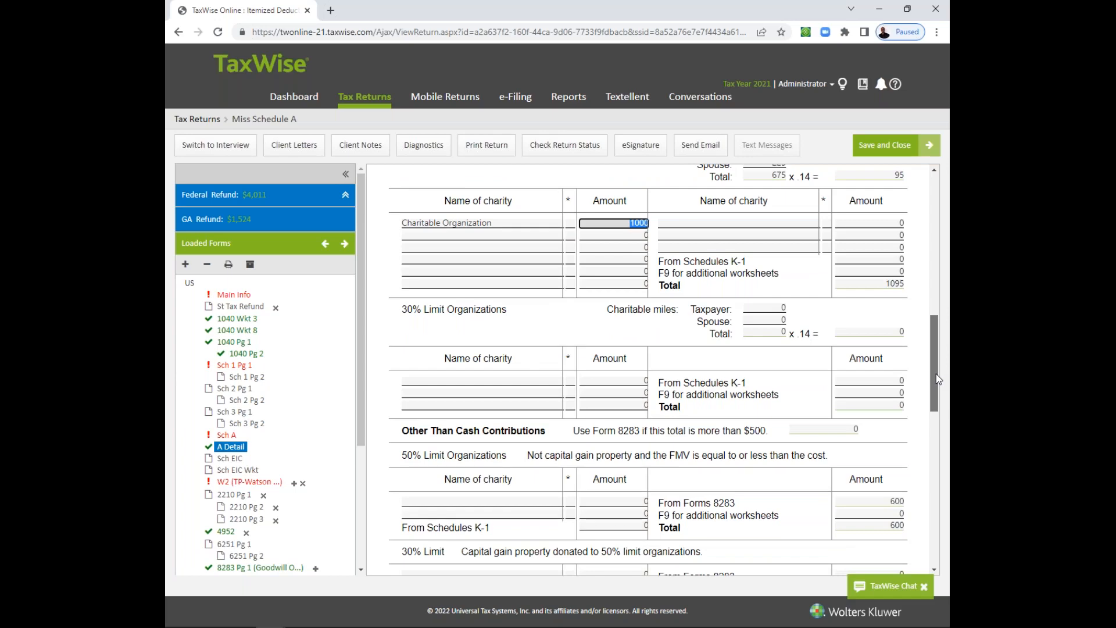
drag(936, 377, 937, 391)
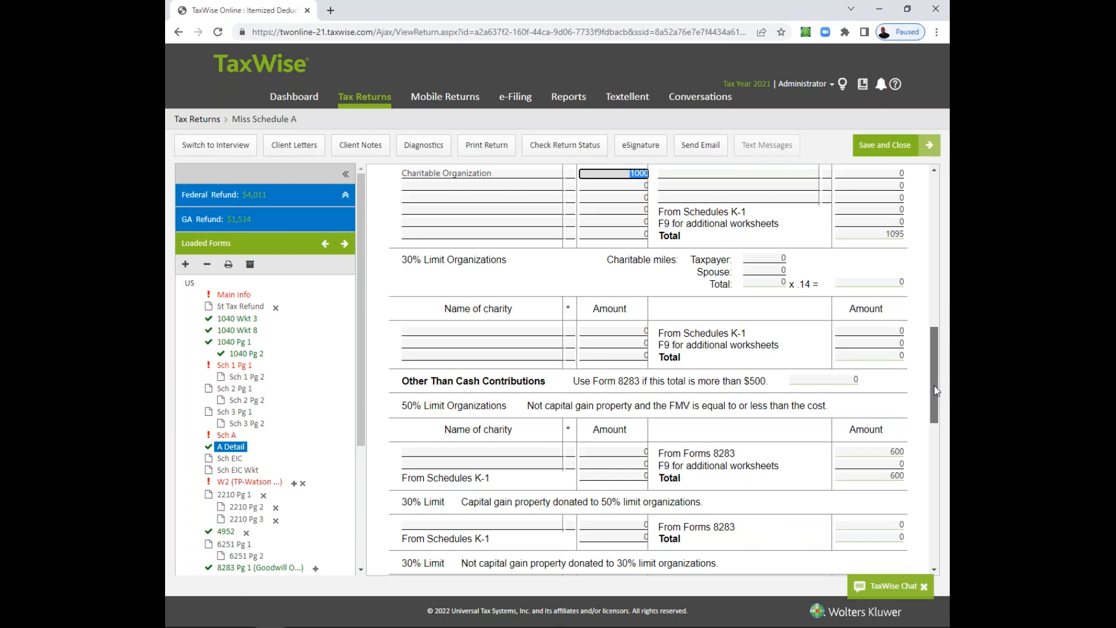
drag(936, 390, 936, 394)
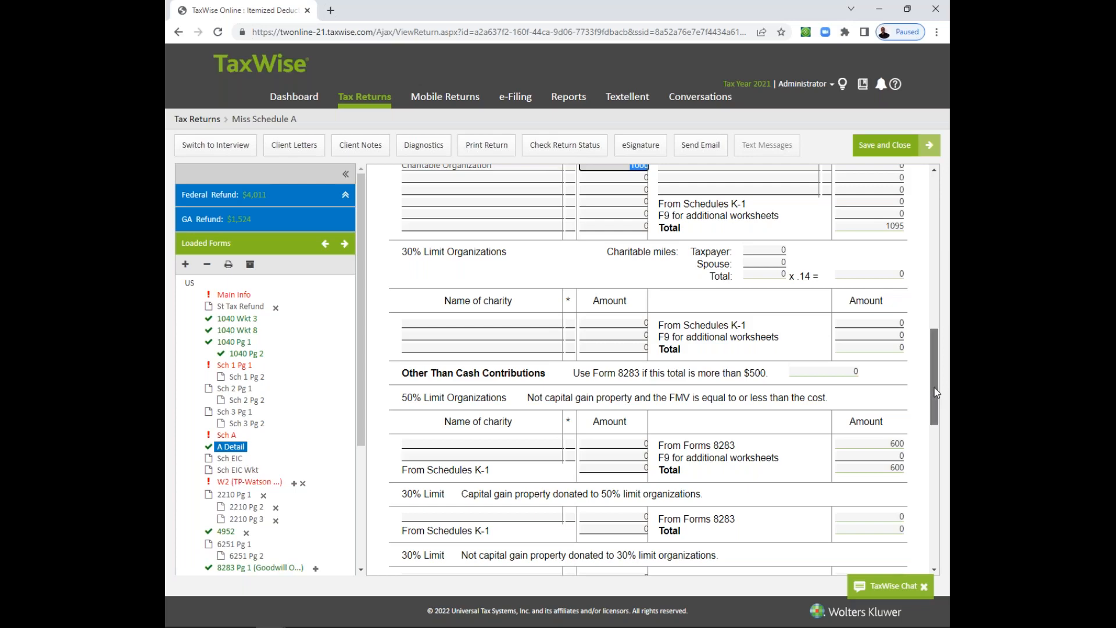
drag(934, 387, 932, 372)
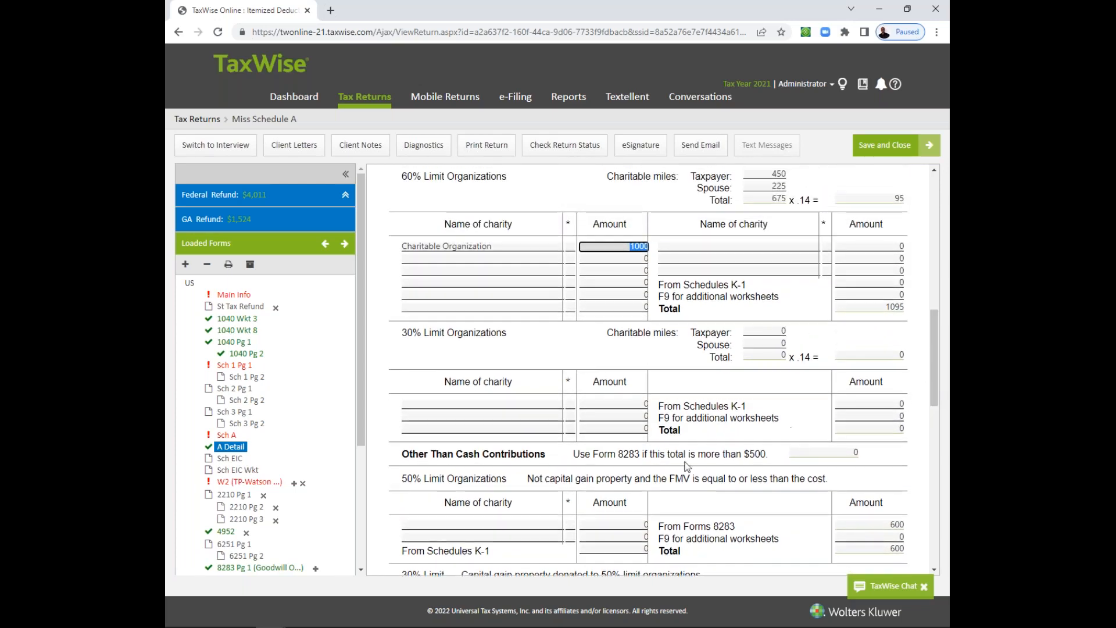
- Check the note on when to use Form 8283 and the total field beside Other Than Cash Contributions
drag(574, 454, 717, 454)
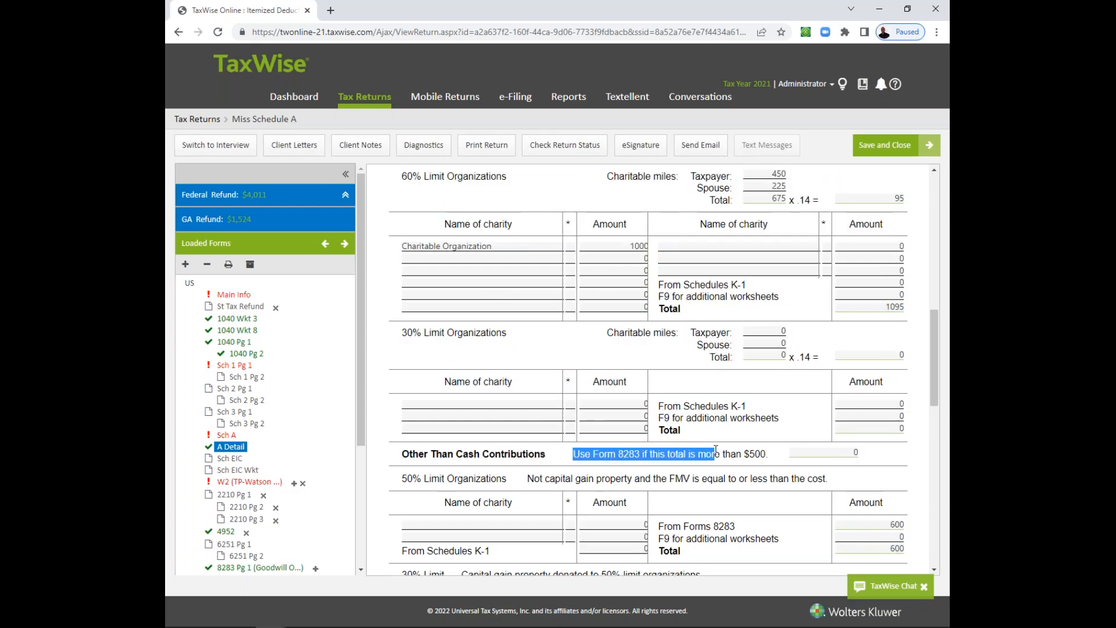
click(716, 454)
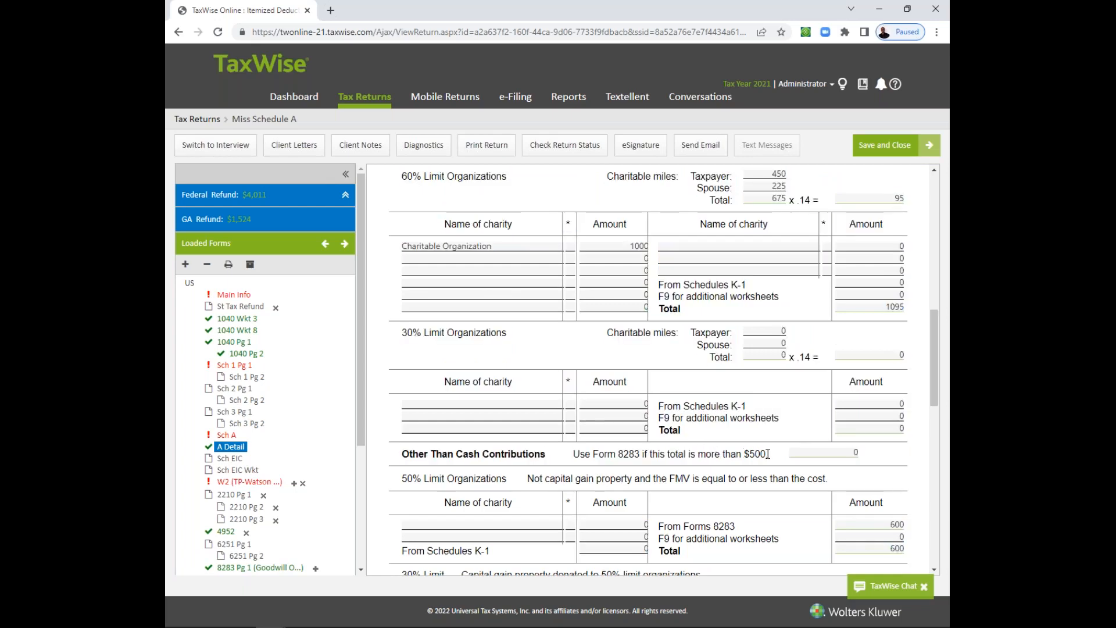
click(807, 453)
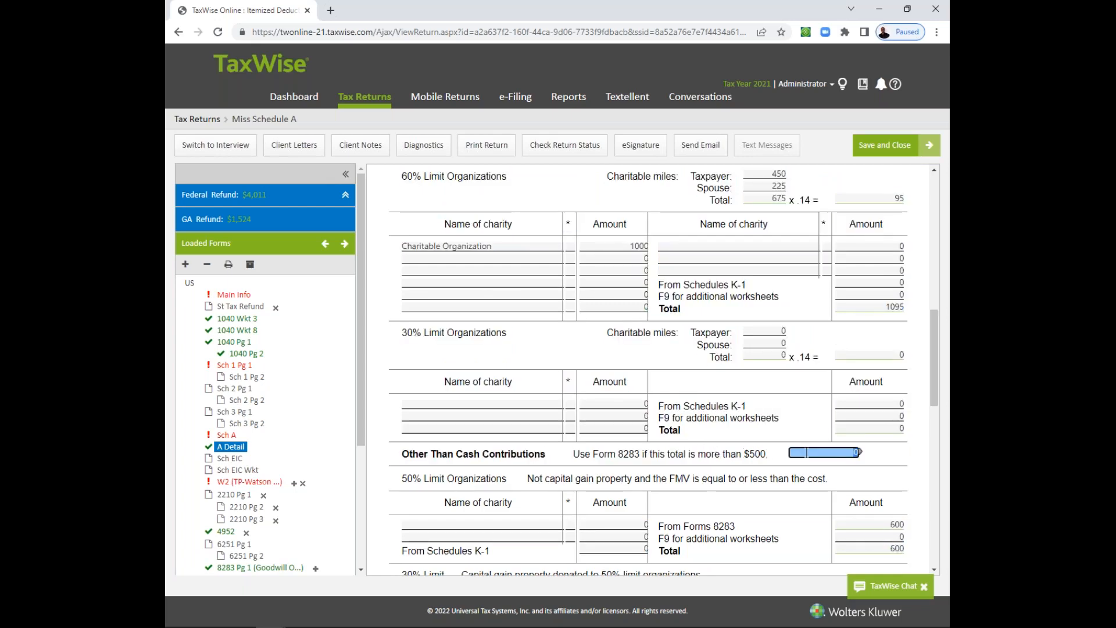
text(6)
key(Return)
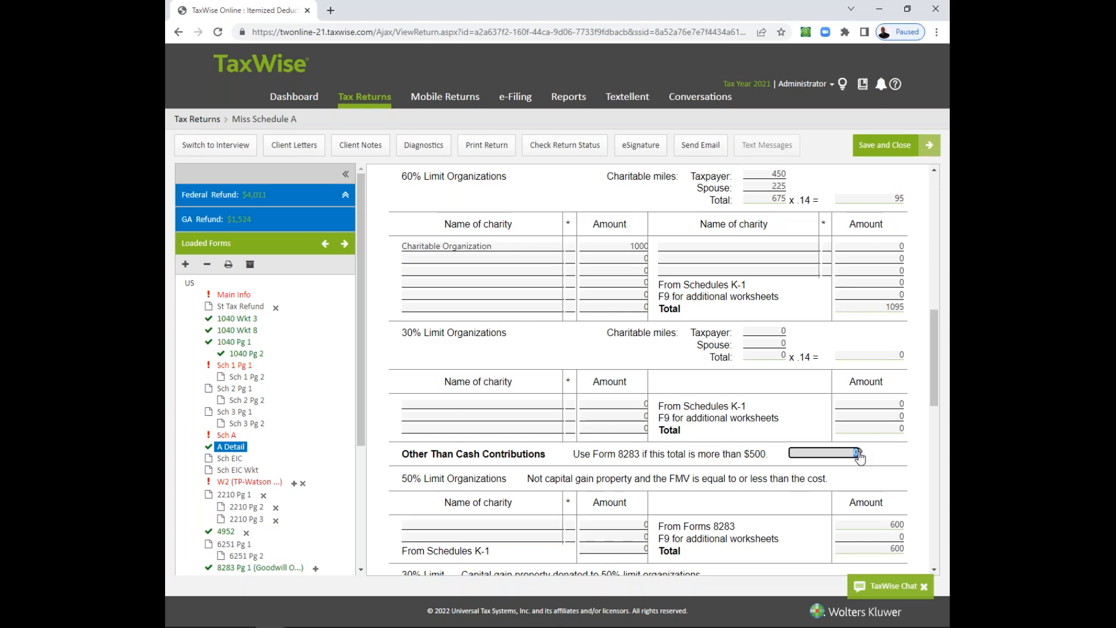
- Open page 1 of Form 8283 for the Goodwill donation and examine item A's dates, acquisition method, cost, fair market value and valuation method
drag(364, 424, 363, 479)
click(286, 495)
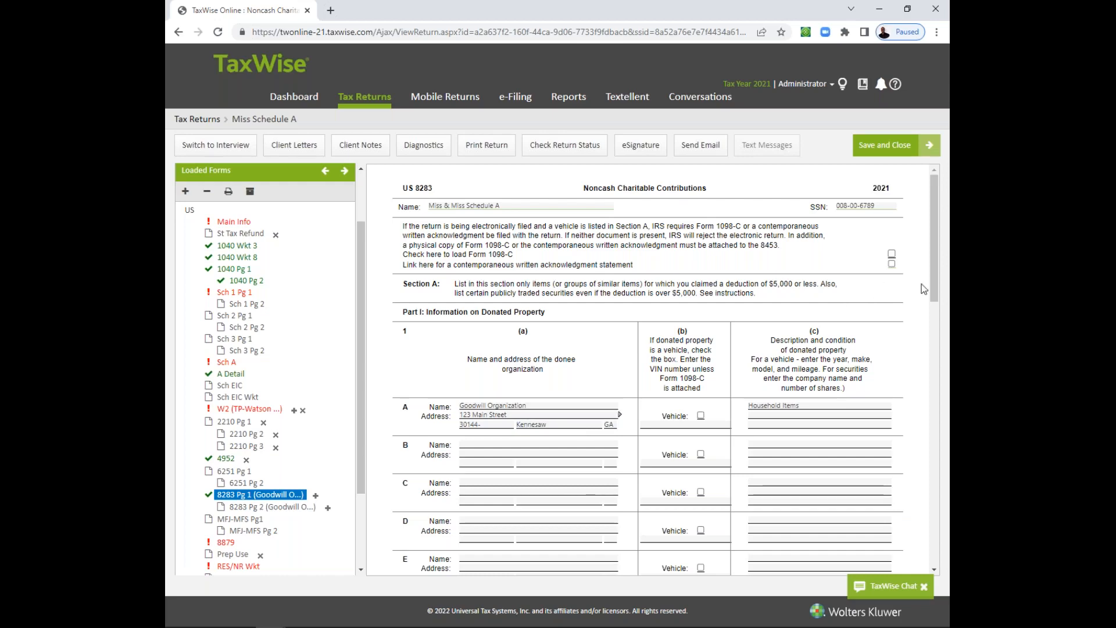
drag(934, 284, 923, 351)
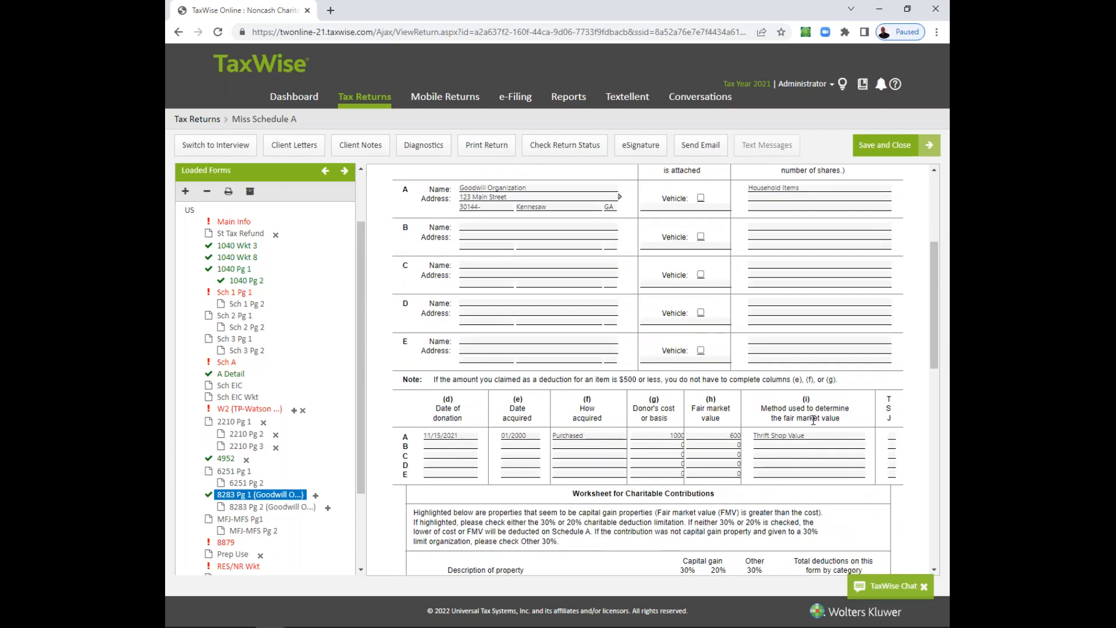
click(771, 444)
click(453, 440)
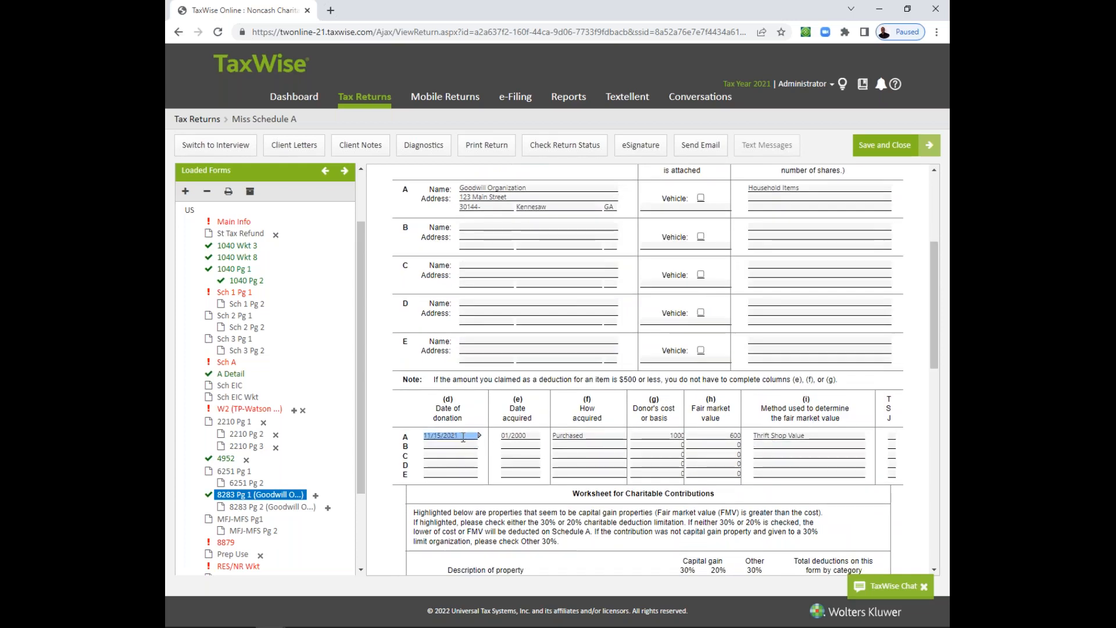
click(525, 436)
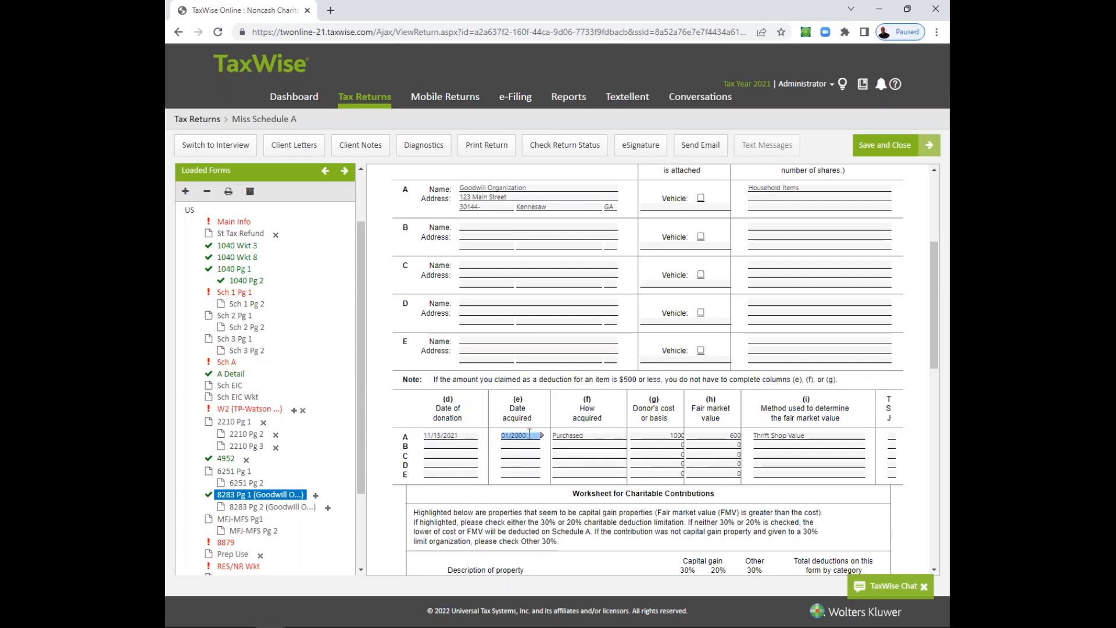
click(580, 435)
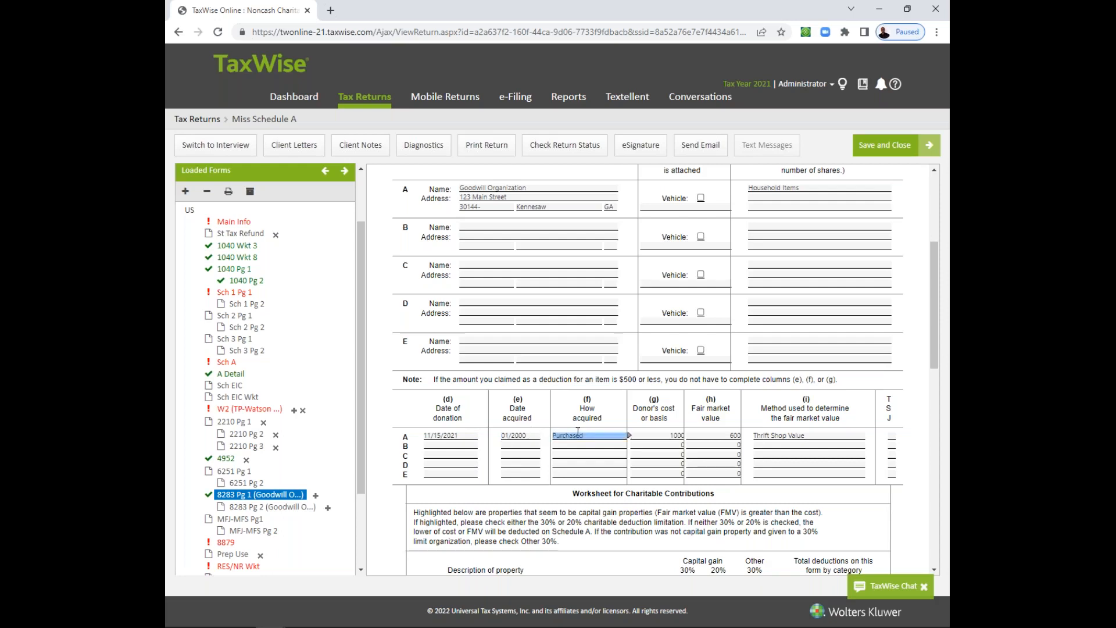
click(665, 437)
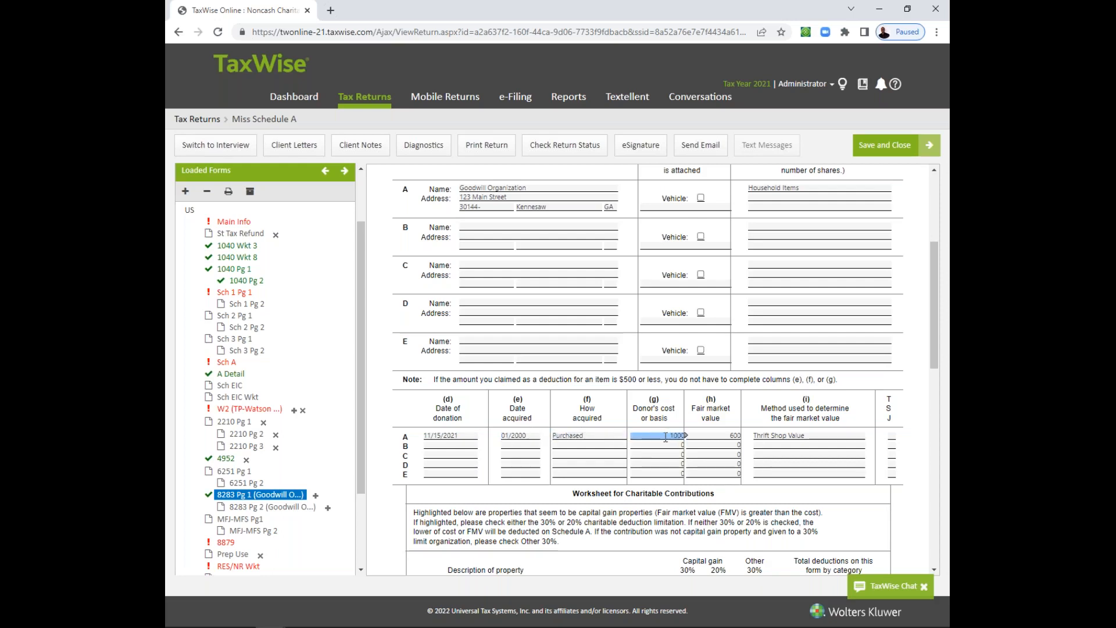
click(721, 438)
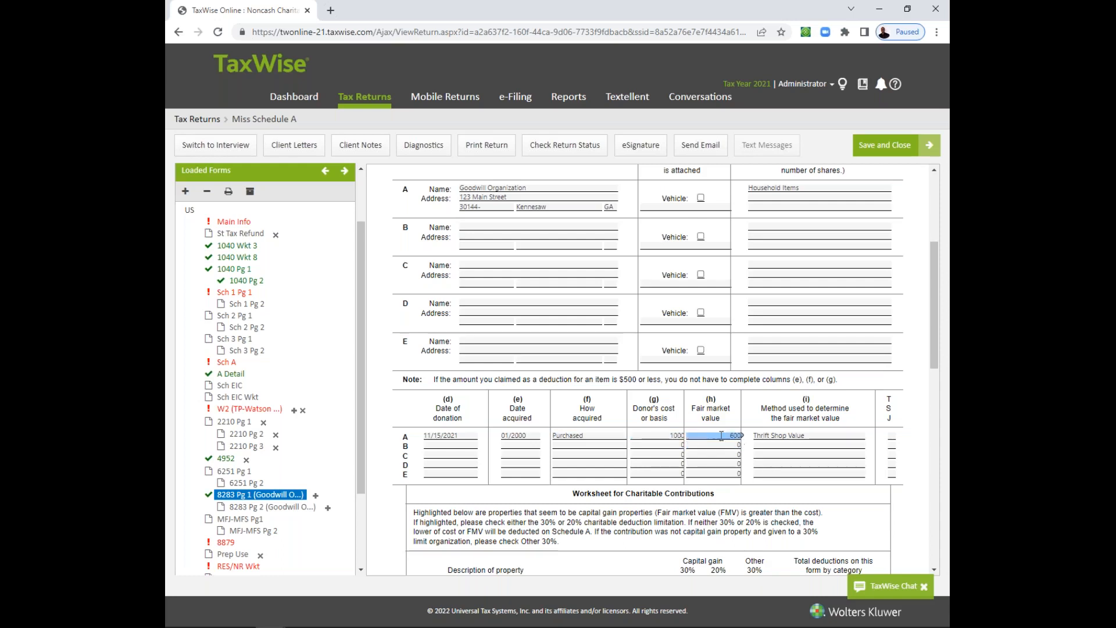
click(719, 436)
click(773, 436)
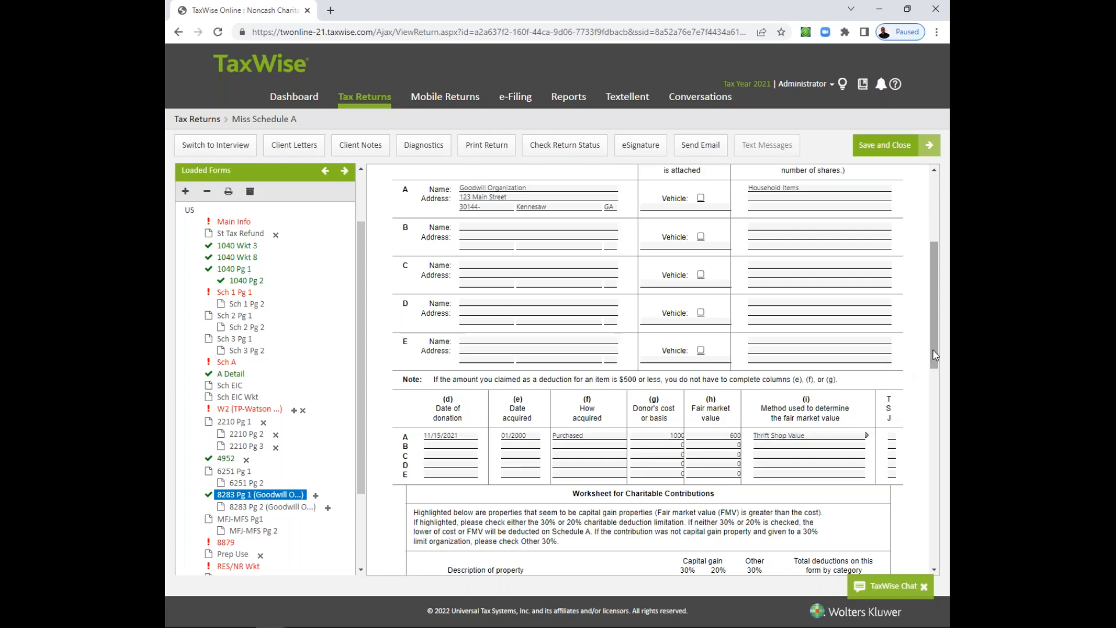
- Examine the Worksheet for Charitable Contributions on Form 8283, and go back to the donee details in Part I
drag(935, 356, 929, 413)
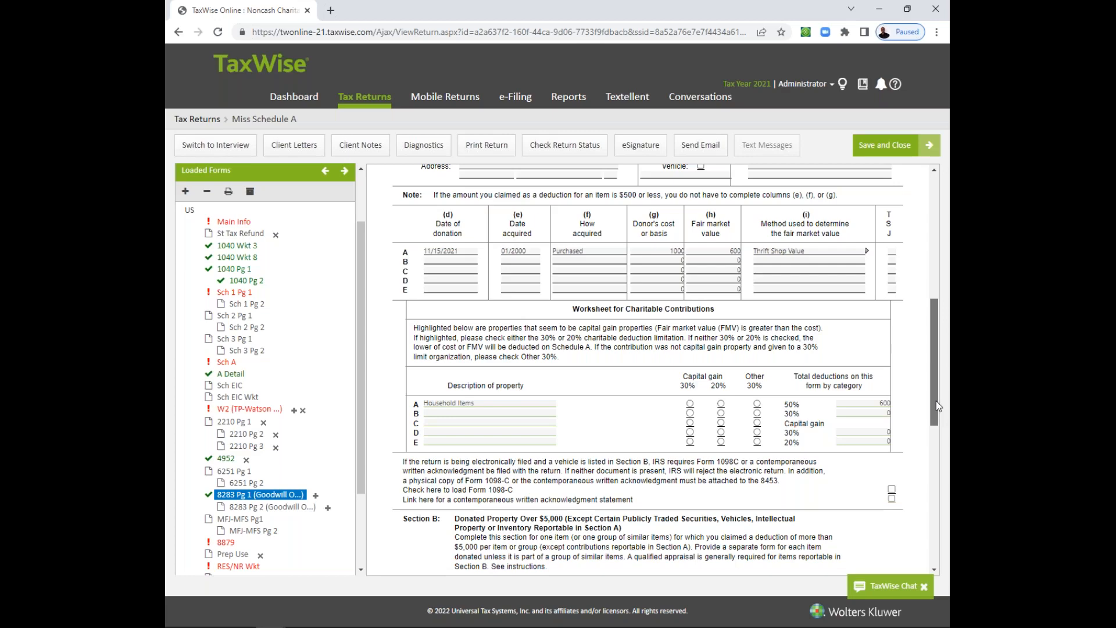
drag(937, 400, 929, 348)
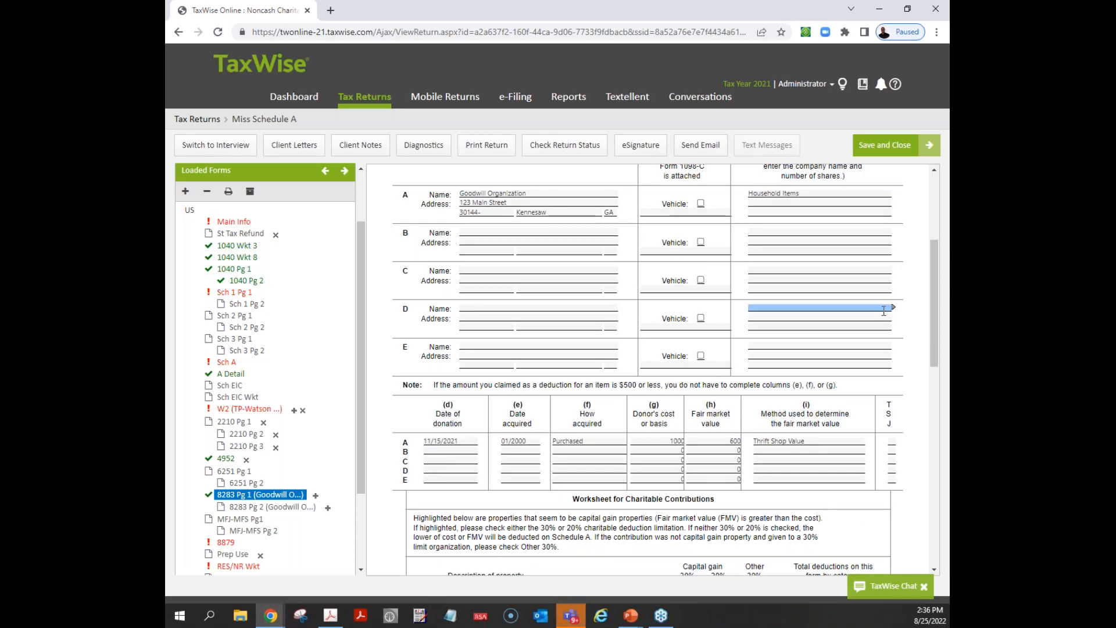
drag(934, 305, 935, 288)
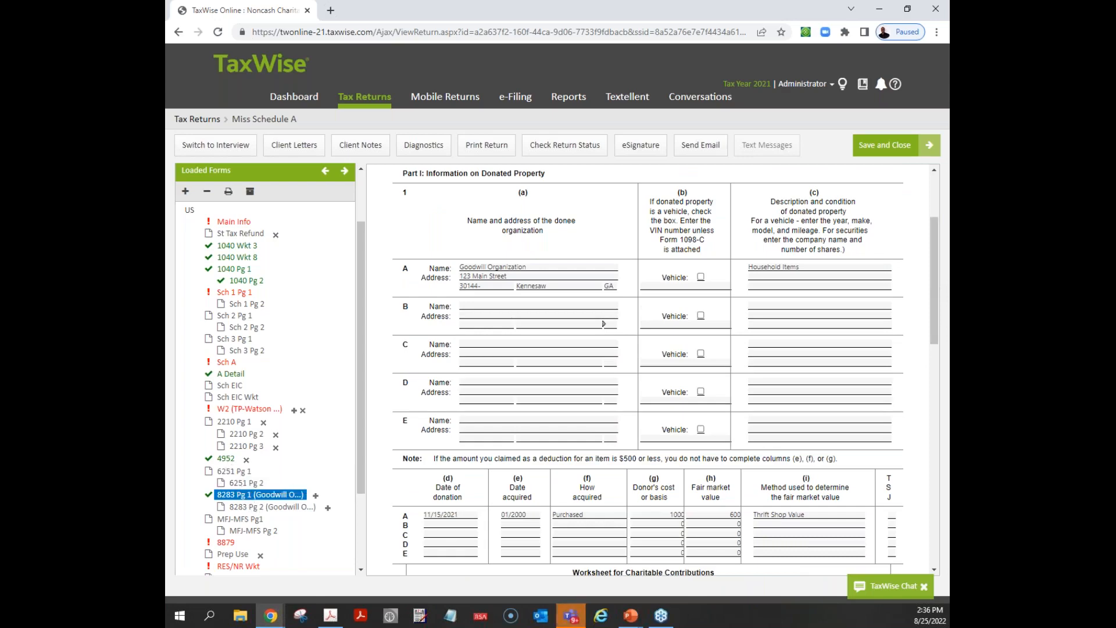
- Return to the A Detail worksheet and check the amount carried from Forms 8283 under 50% Limit Organizations
click(233, 375)
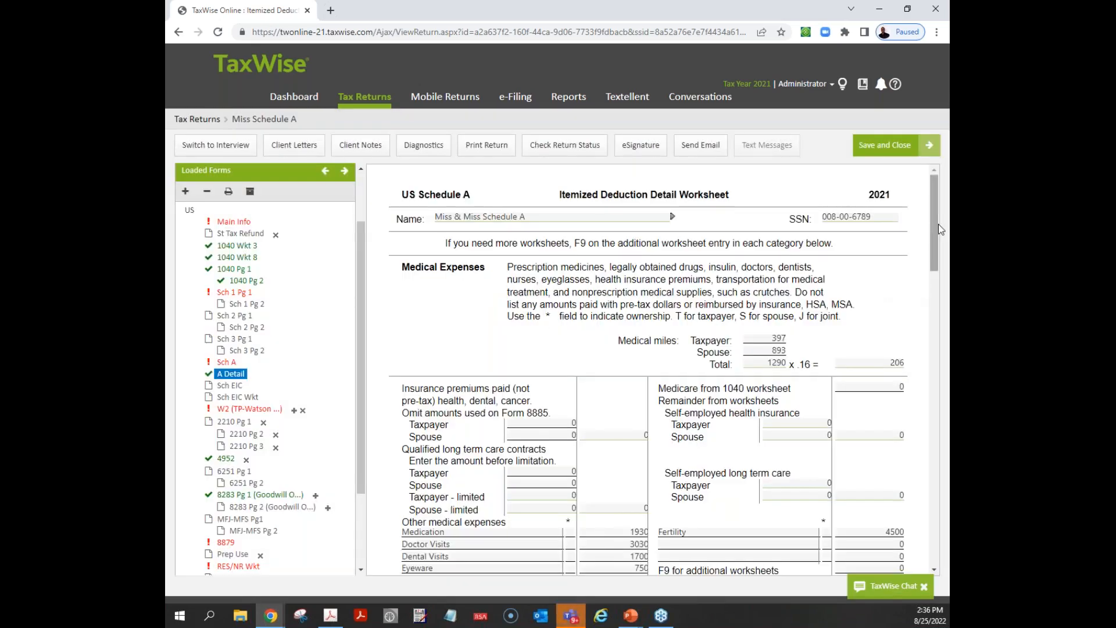
drag(938, 225, 935, 371)
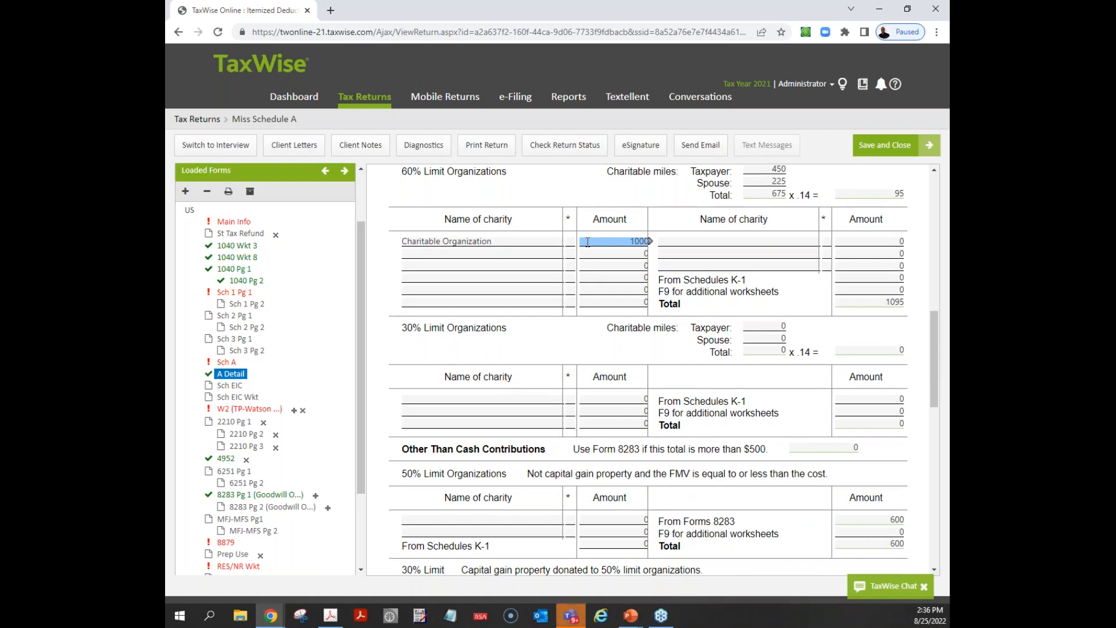
drag(936, 370, 935, 402)
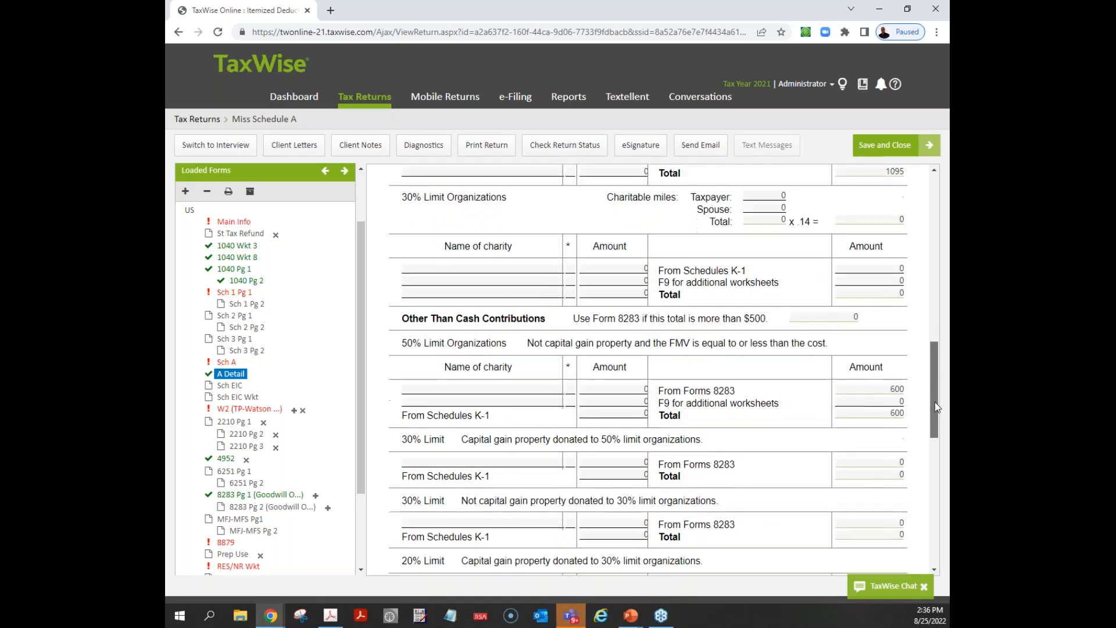
click(887, 389)
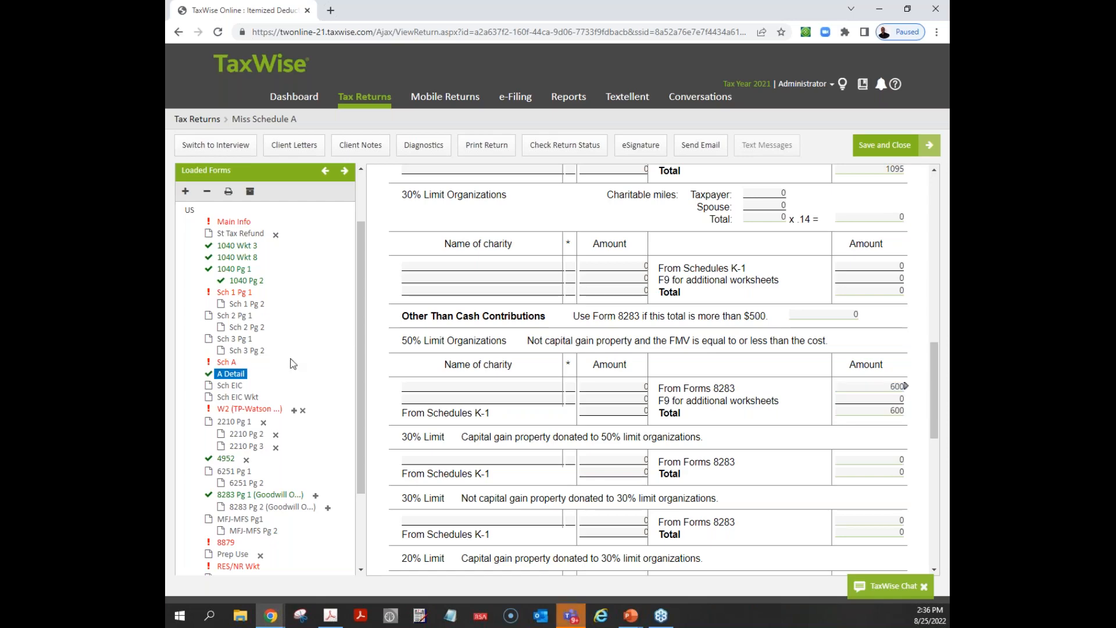
- Return to Sch A and review the Gifts to Charity lines and the total itemized deductions on line 17
click(227, 362)
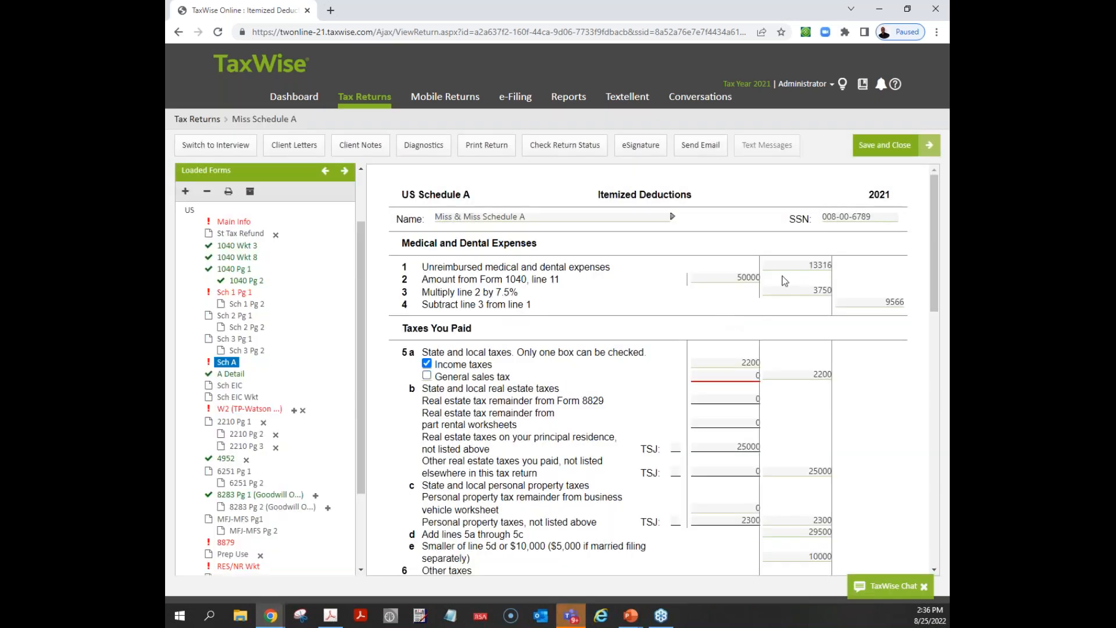
drag(936, 257, 937, 512)
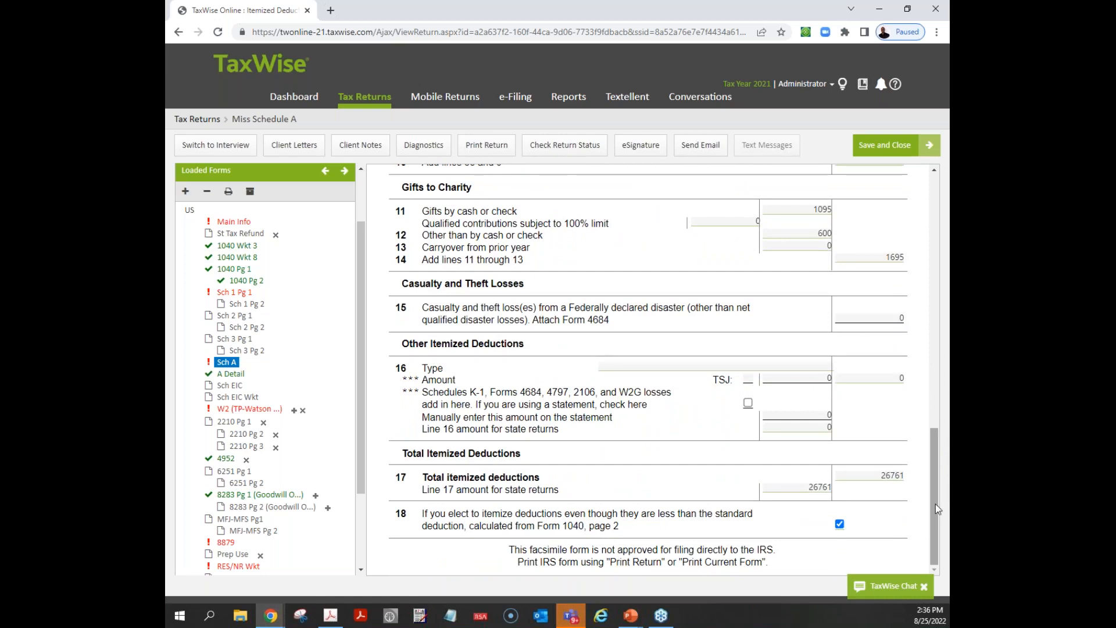
drag(937, 499, 935, 495)
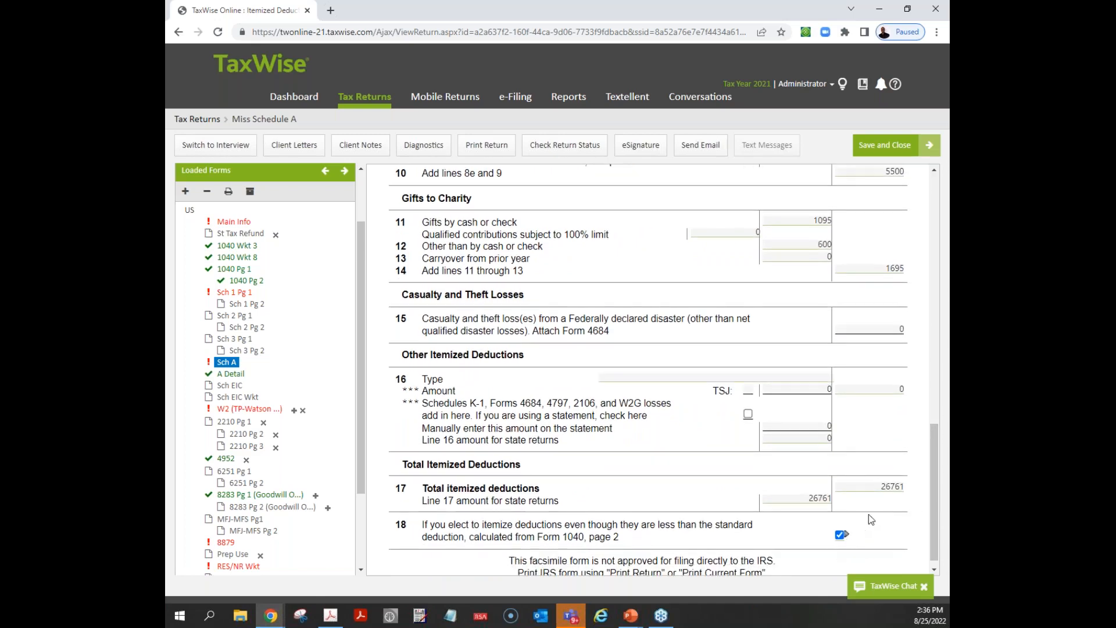
- On 1040 Pg 1, clear the line 12 election to itemize and expand the federal refund summary
click(884, 485)
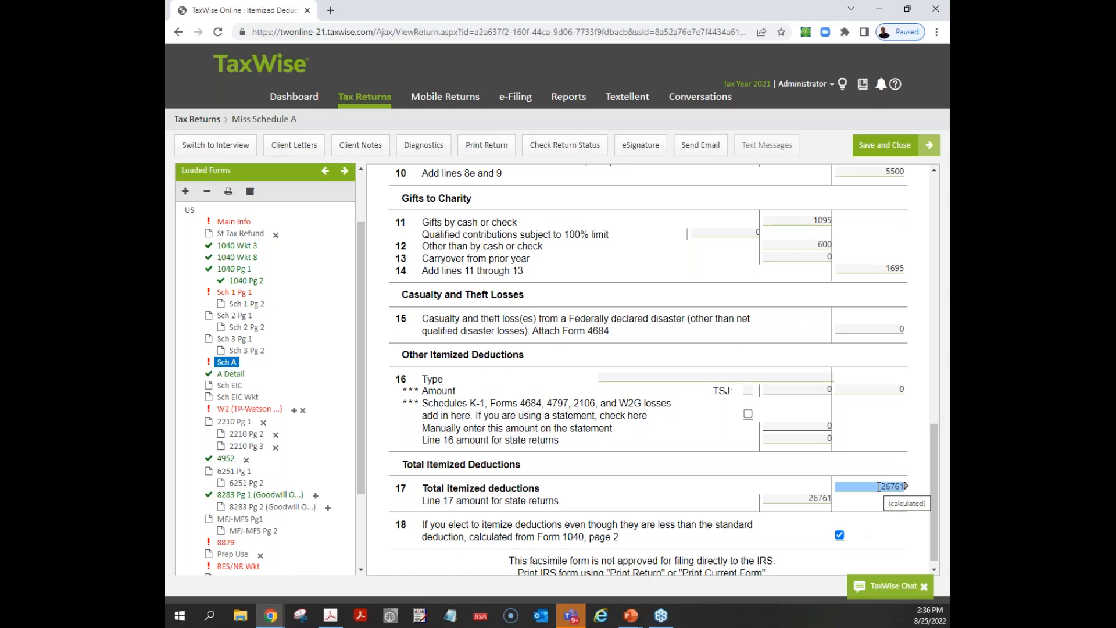
click(250, 269)
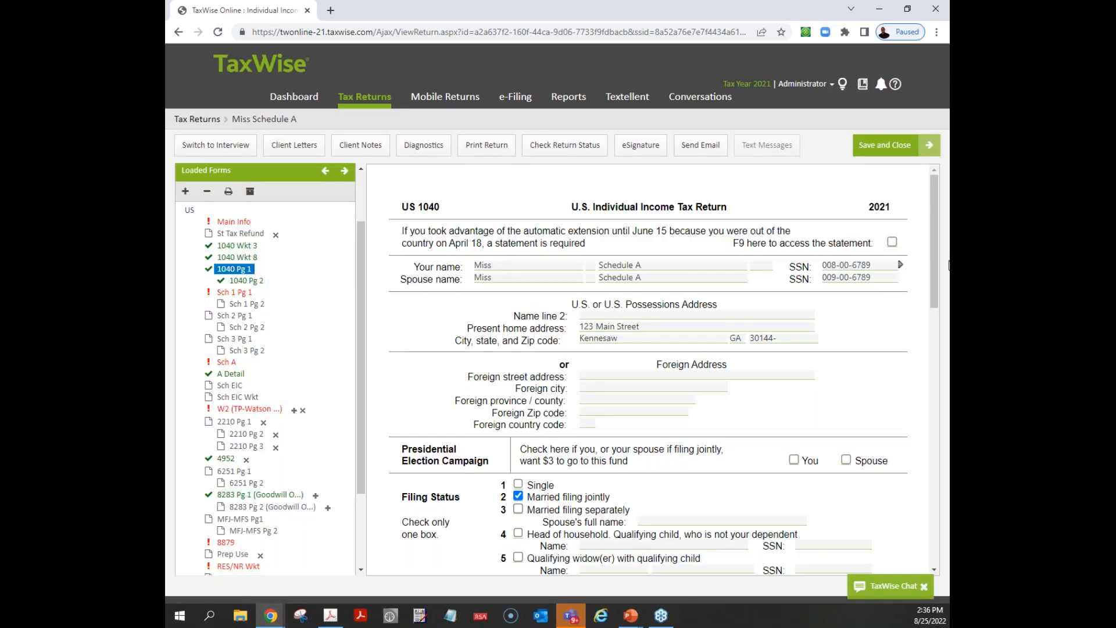
drag(934, 252, 911, 519)
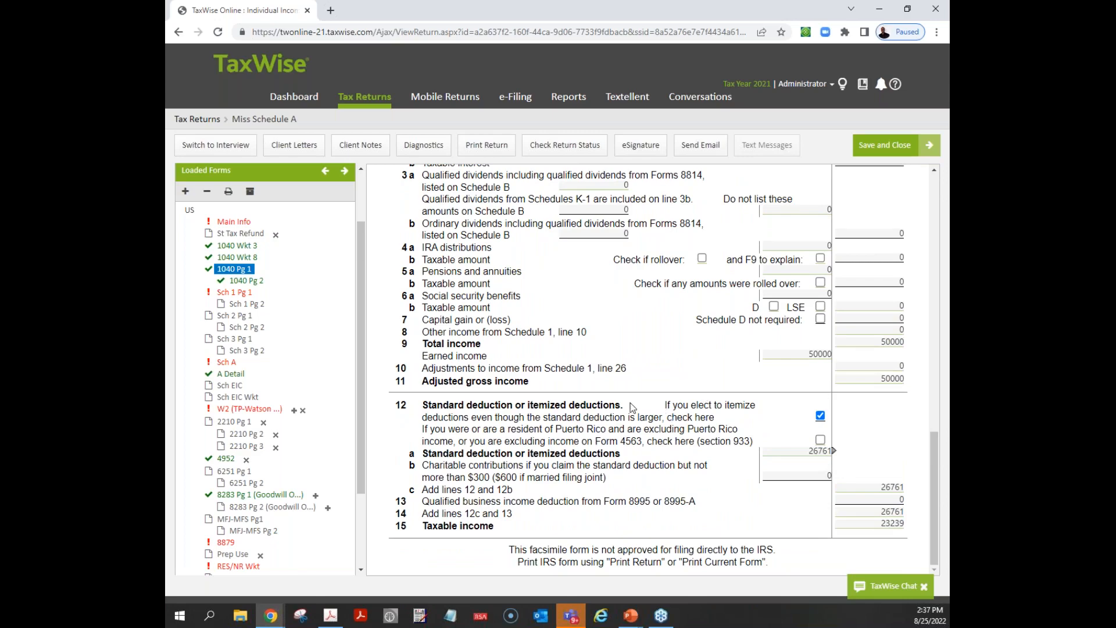
click(820, 416)
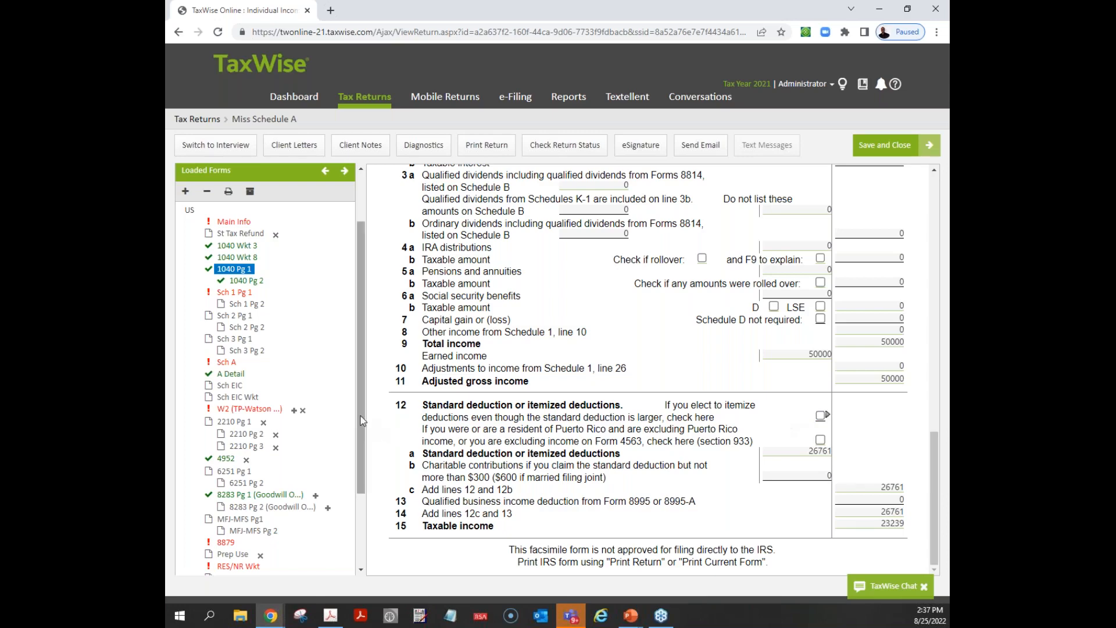
scroll(363, 358, up, 2)
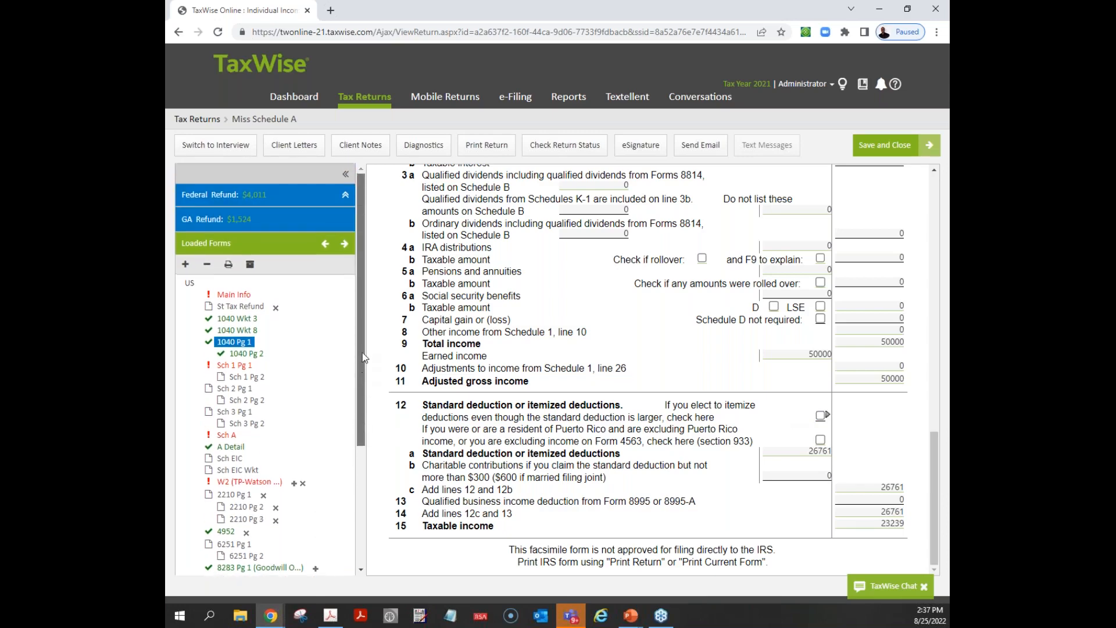
click(349, 196)
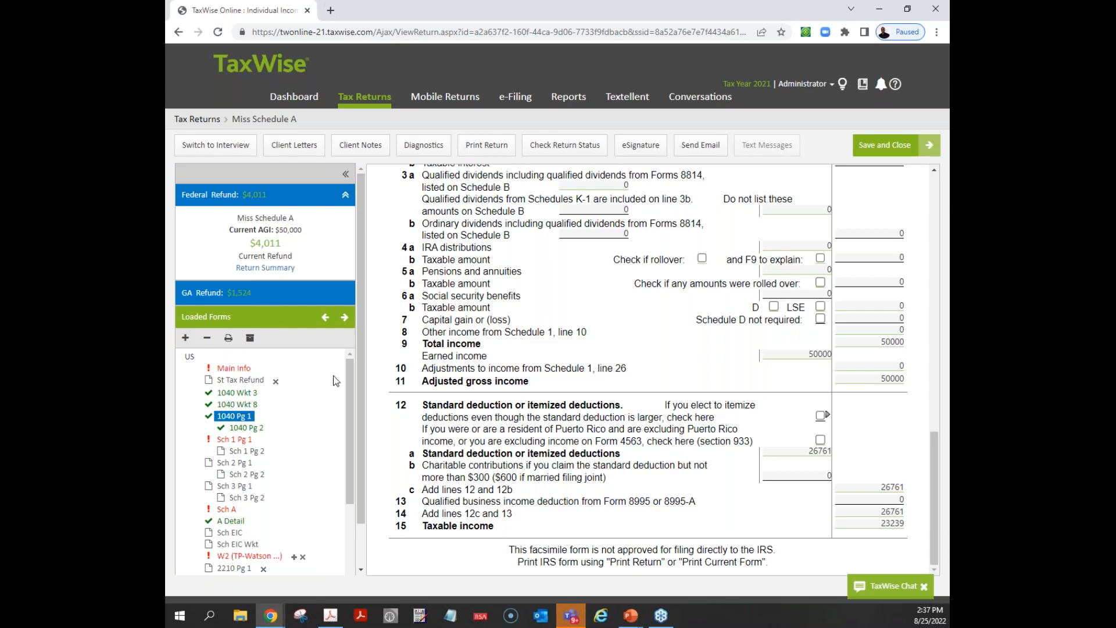
- Remove the Fertility amount from Other medical expenses on the A Detail worksheet
drag(351, 384, 344, 418)
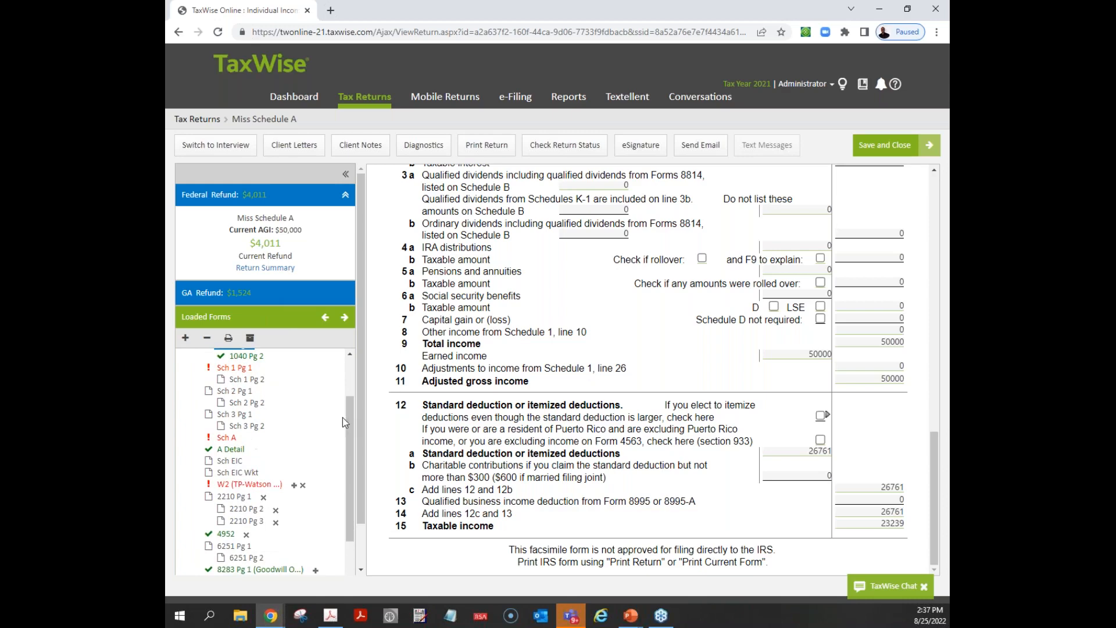
click(232, 451)
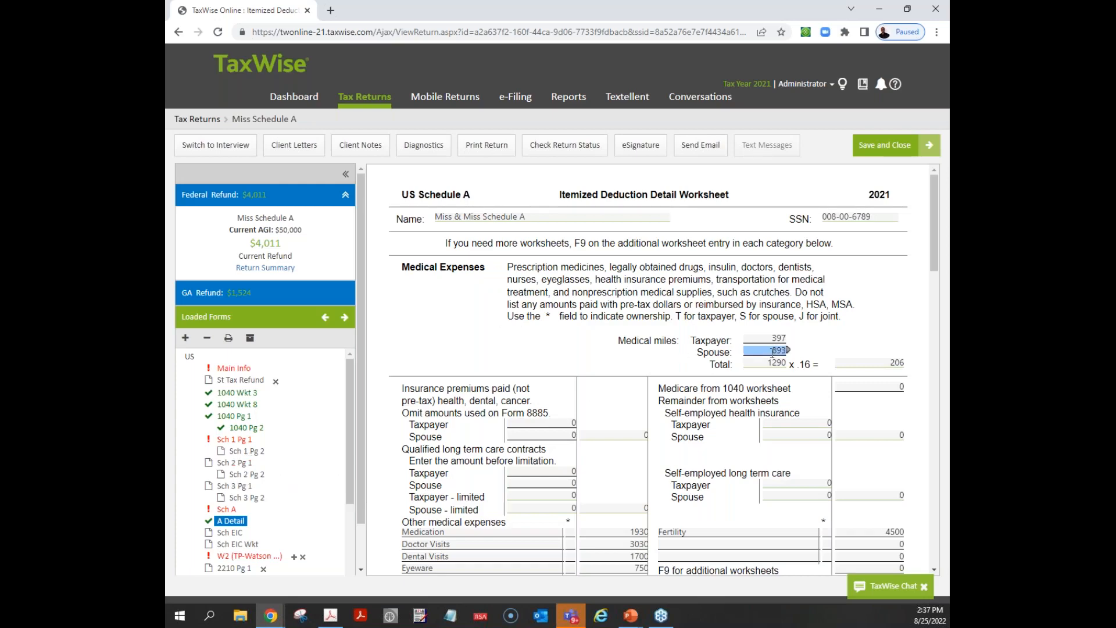
drag(937, 260, 931, 308)
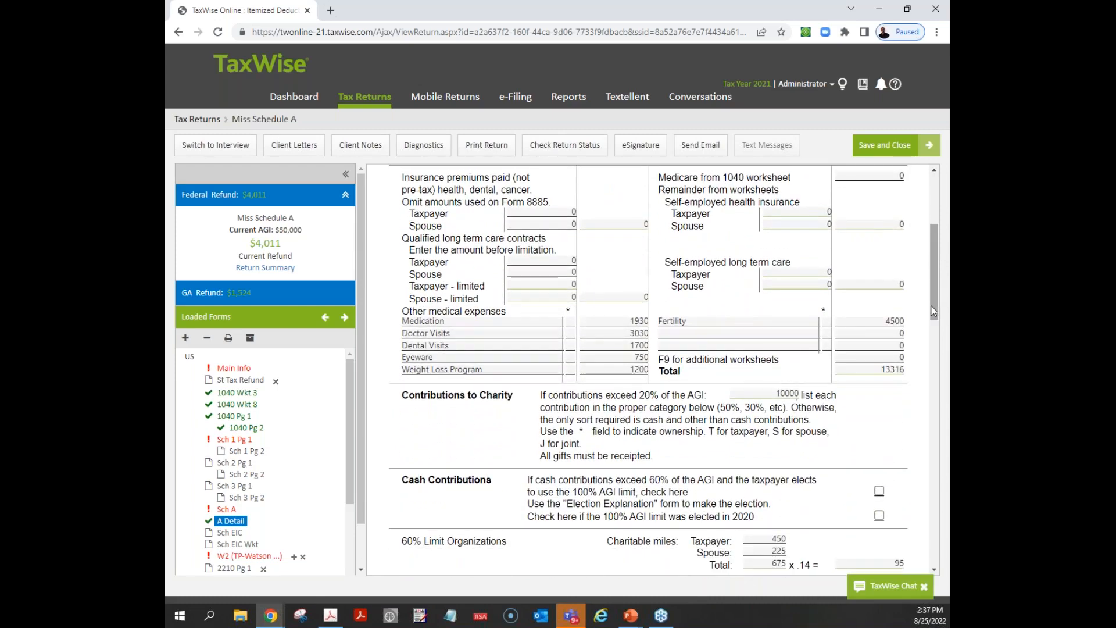
click(888, 321)
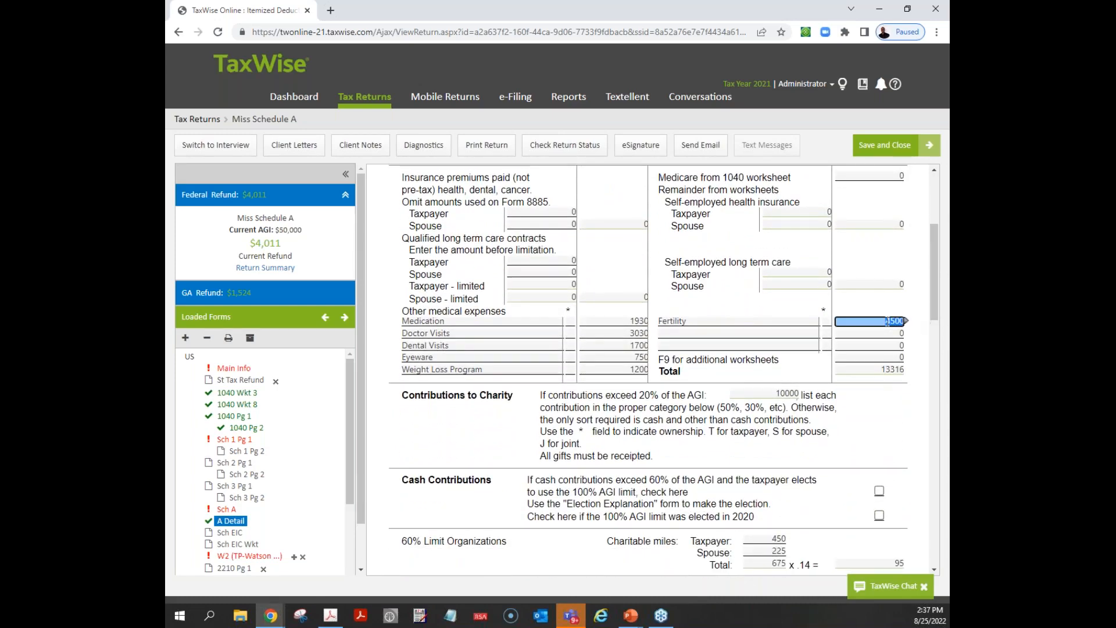
key(Delete)
key(Tab)
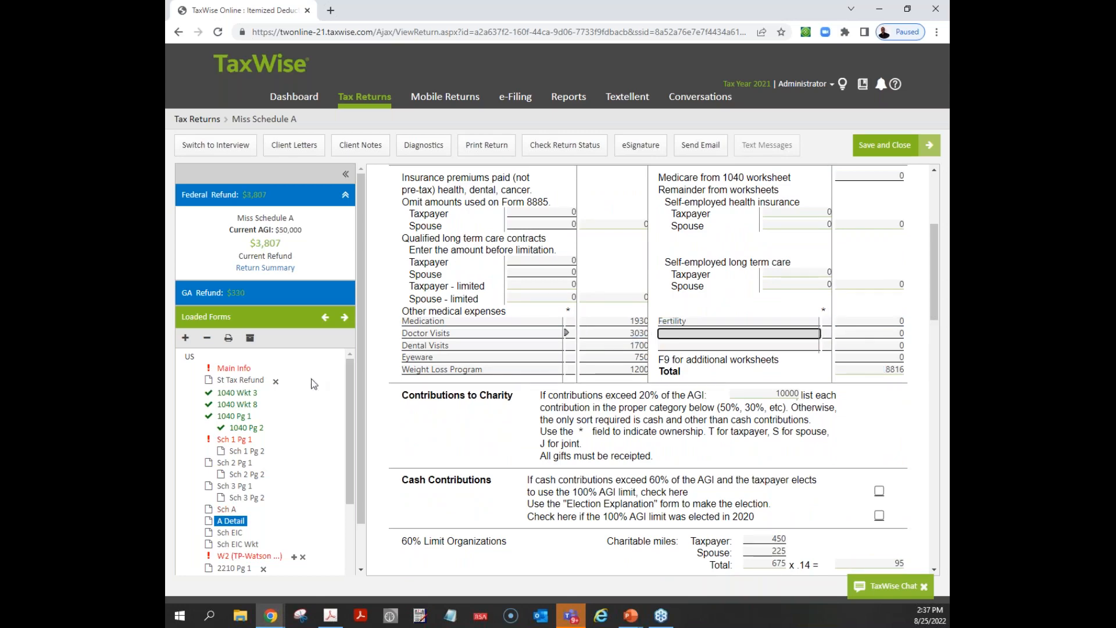
- Open Sch A and check the total itemized deductions on line 17 and the itemizing election on line 18
click(233, 511)
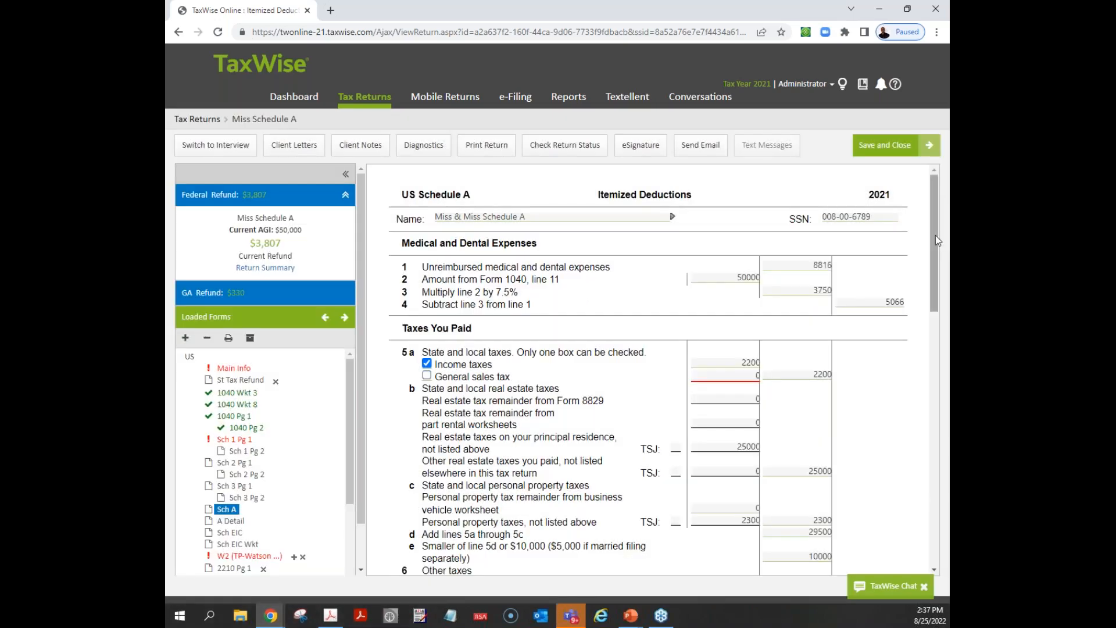
drag(936, 235, 931, 481)
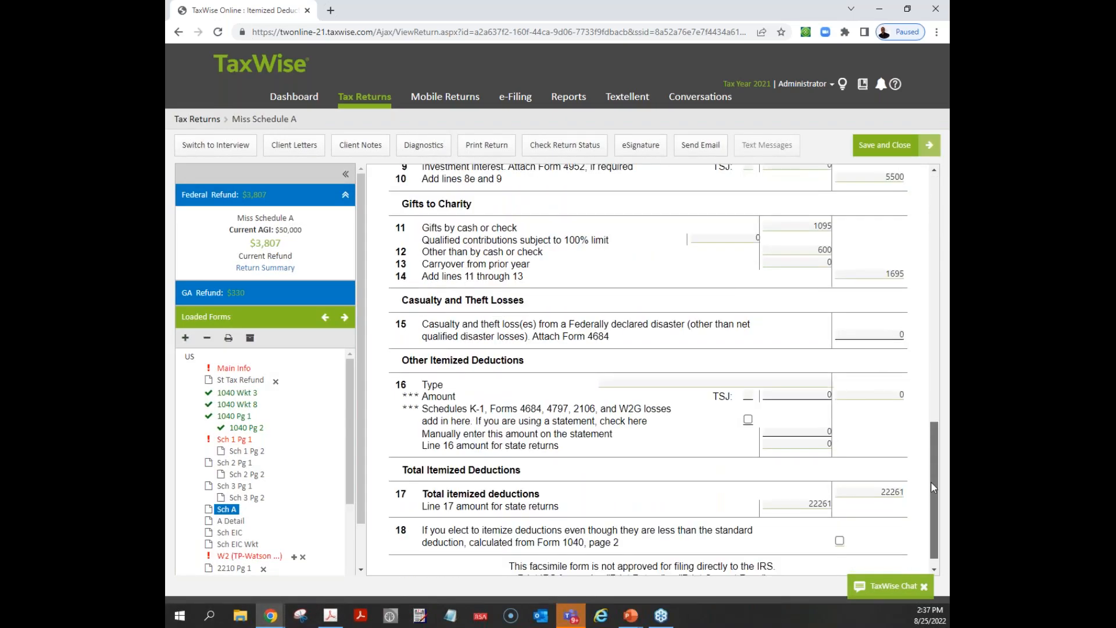
drag(931, 482, 933, 490)
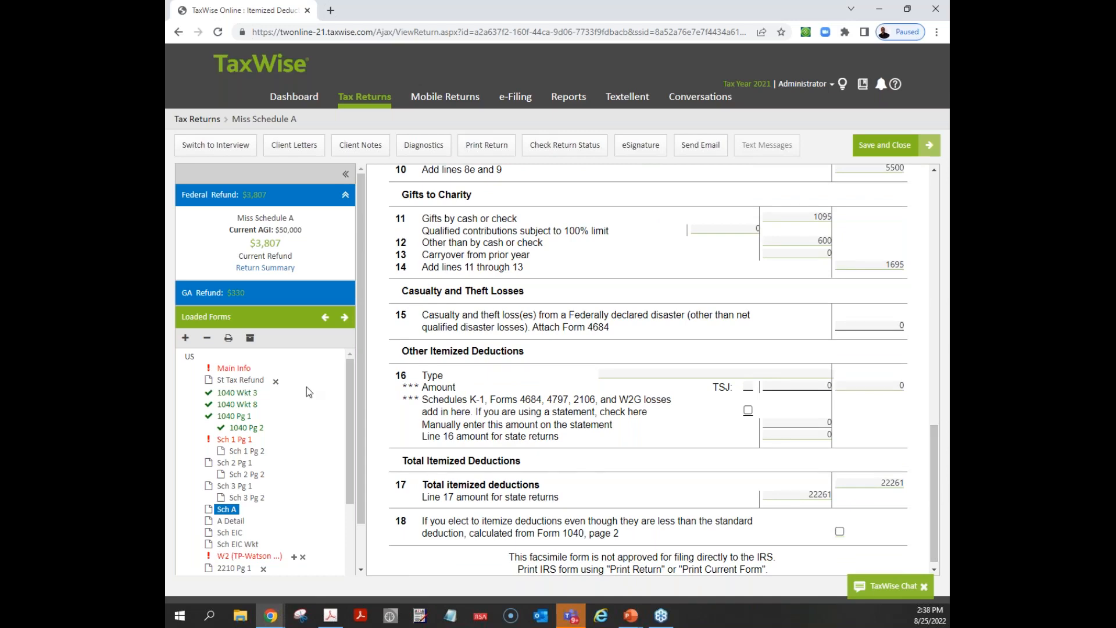
- Return to 1040 Pg 1 and examine the standard or itemized deduction amounts on lines 12a through 12c
click(246, 418)
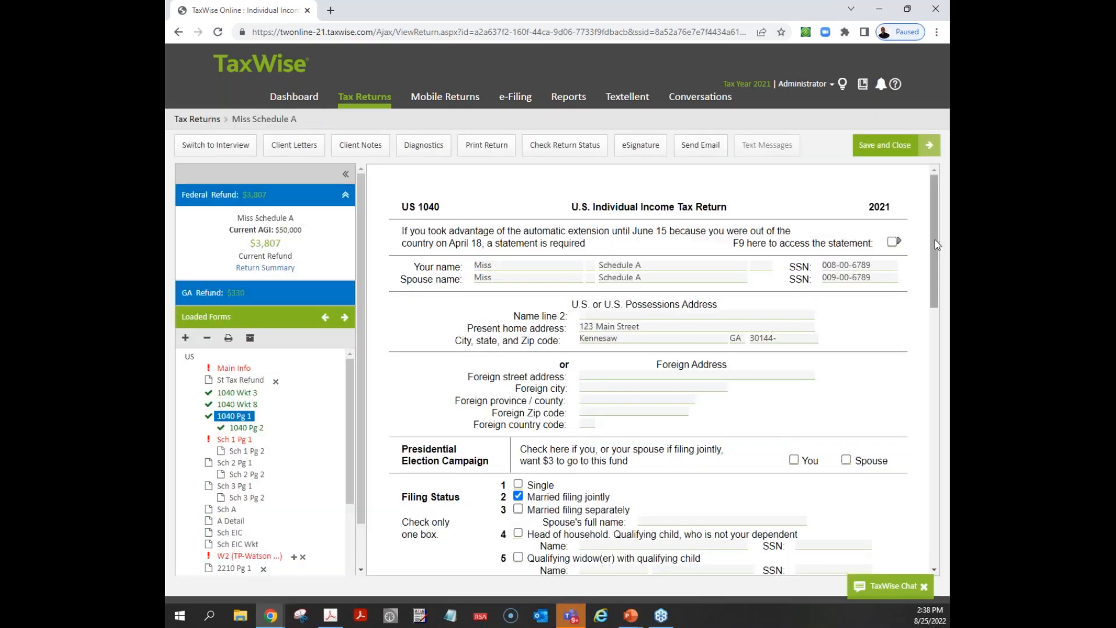
drag(934, 244, 934, 518)
click(888, 488)
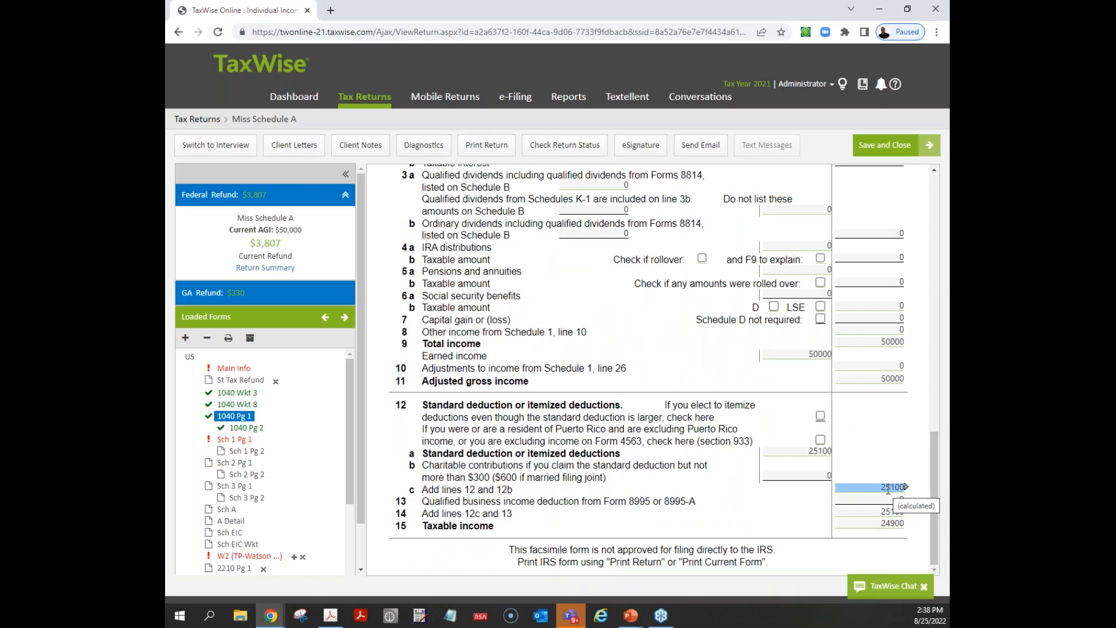
click(826, 468)
click(816, 449)
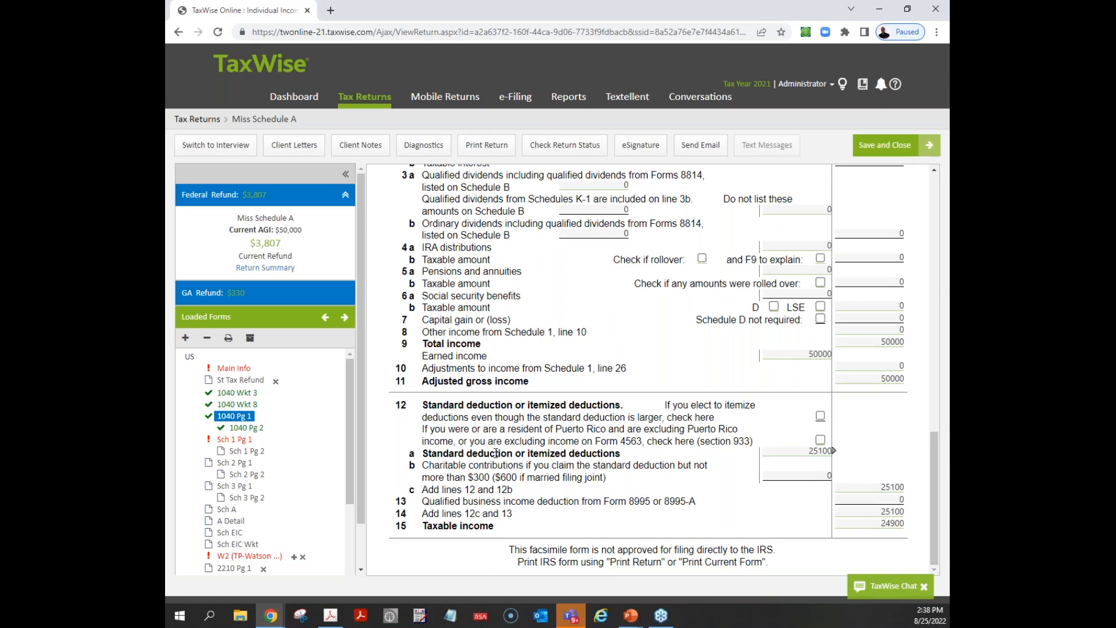
click(573, 618)
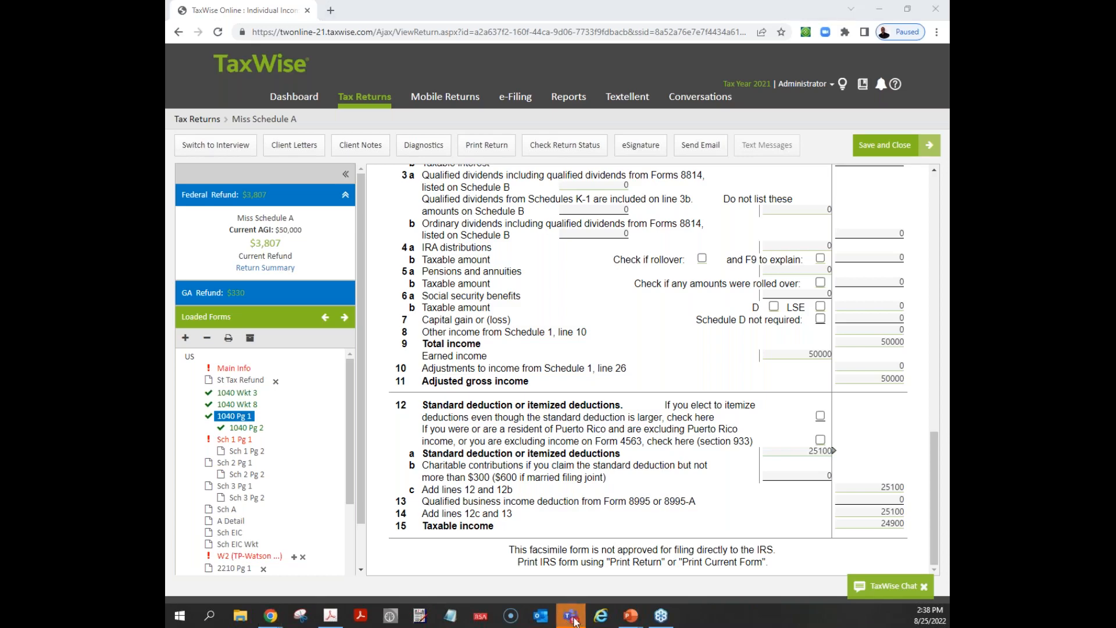
click(574, 620)
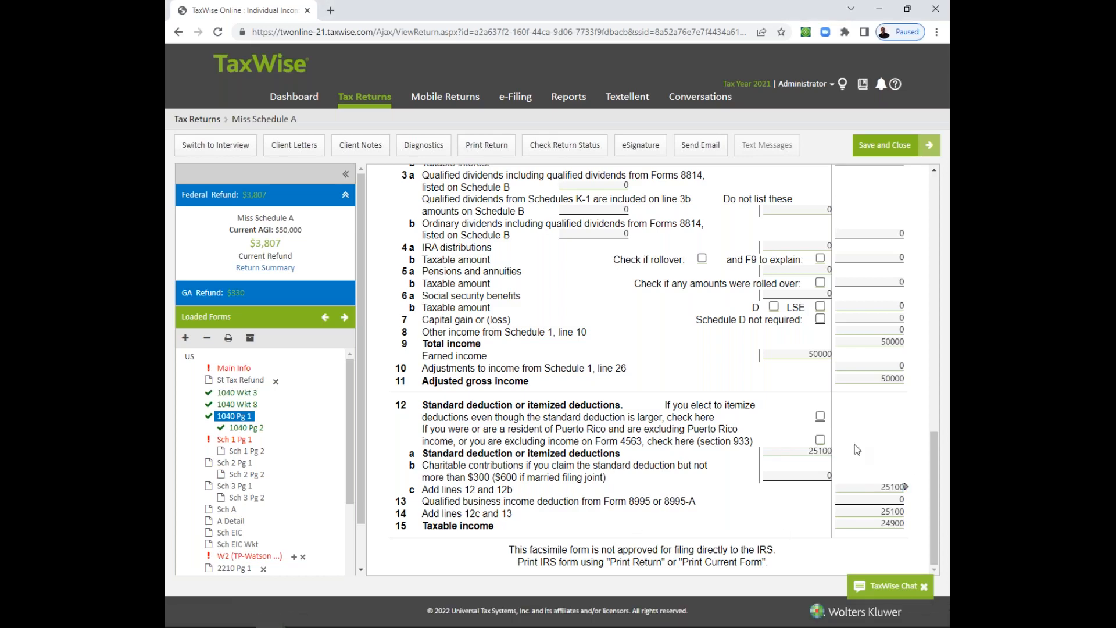
click(816, 452)
click(821, 414)
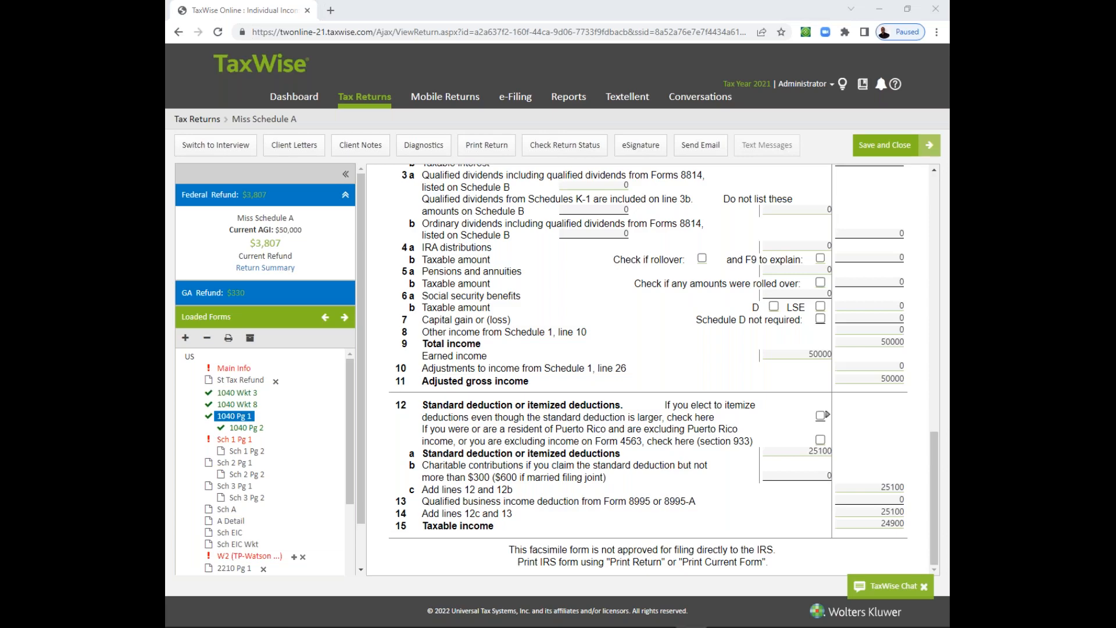
- Add the federal and Georgia refunds under the standard deduction, 3807 + 330, in Calculator and move its window out of view
drag(166, 204, 636, 182)
text(3)
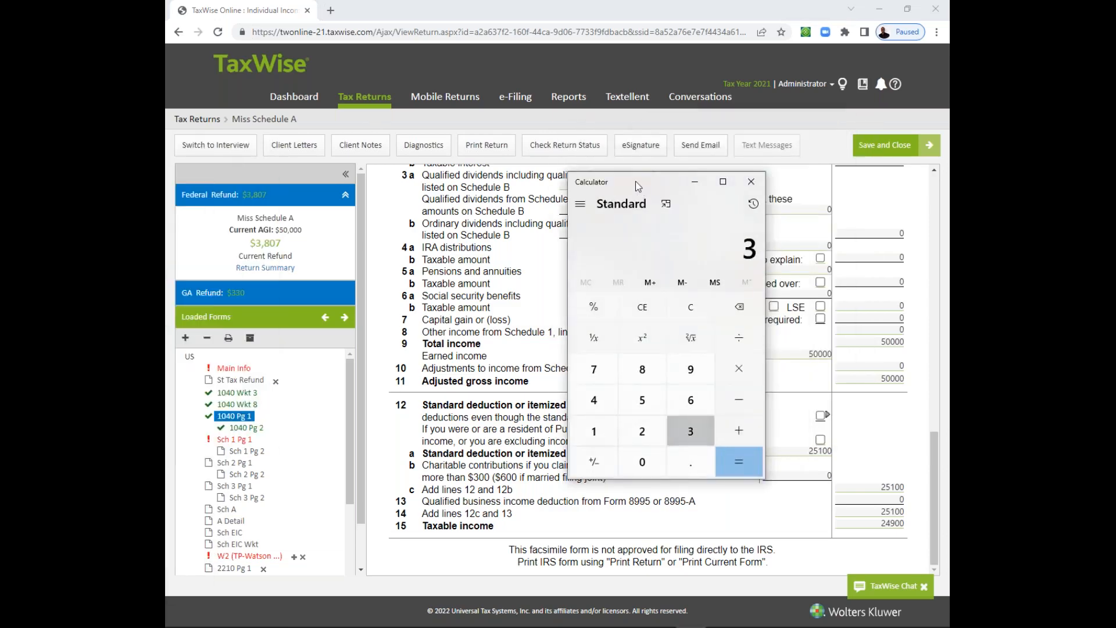
text(,807)
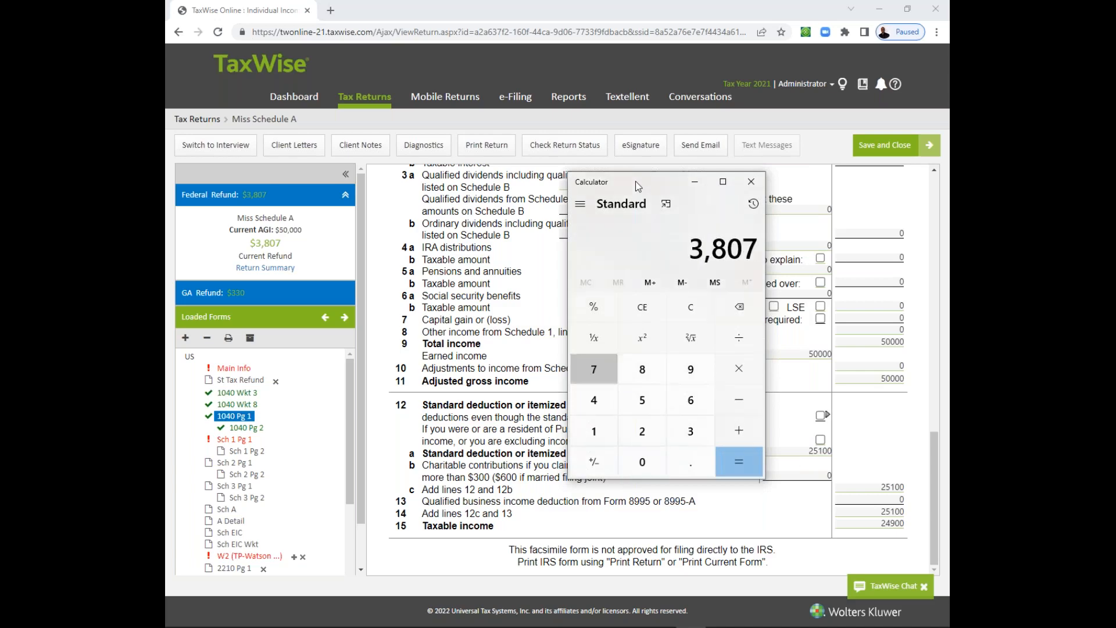
key(plus)
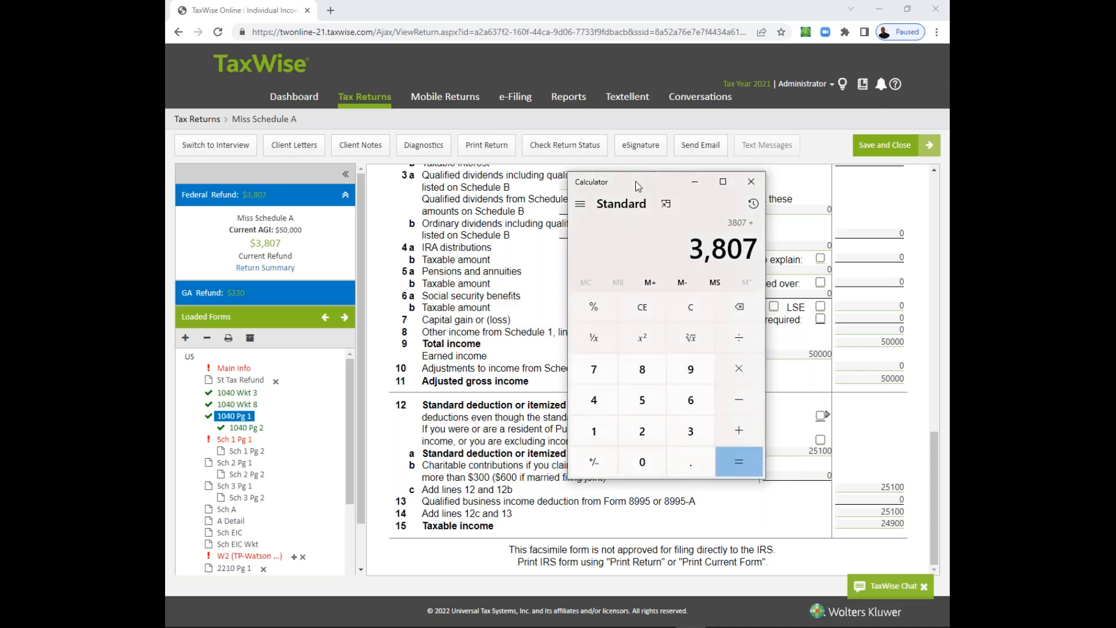
text(330)
key(Return)
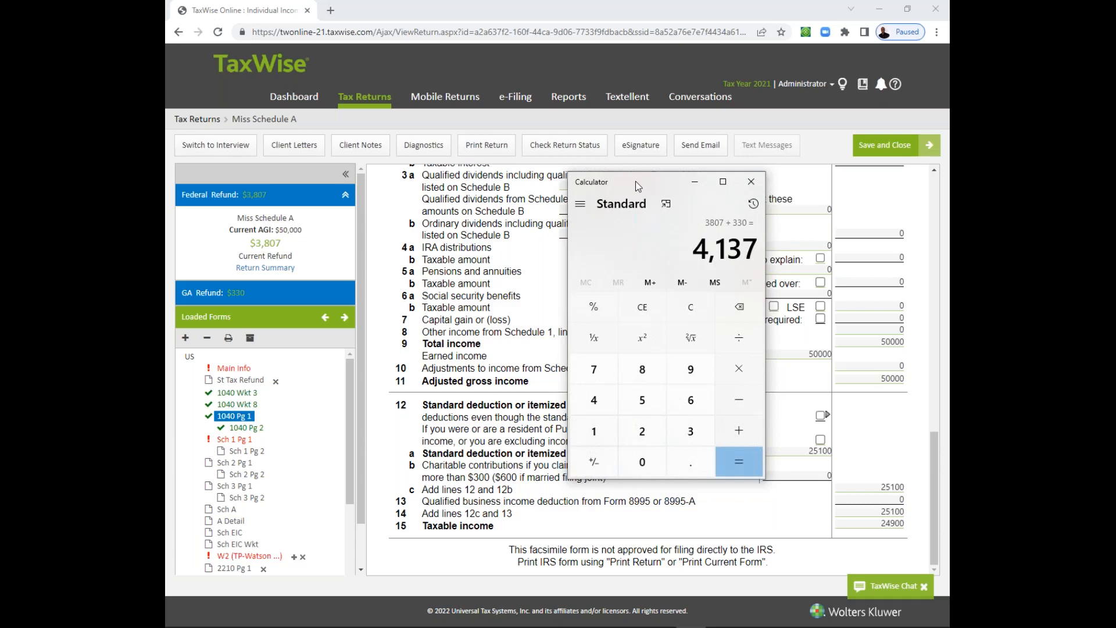
drag(638, 186, 166, 192)
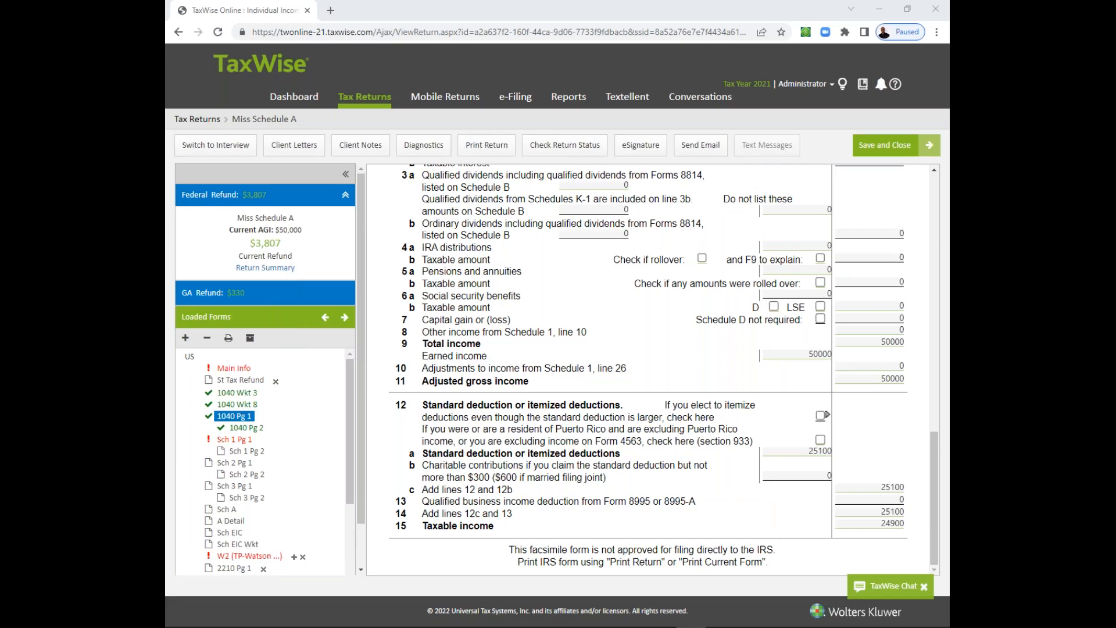
- Elect to itemize on line 12 of 1040 Pg 1 and add the federal and Georgia refunds, 3471 + 1266, in Calculator
click(821, 416)
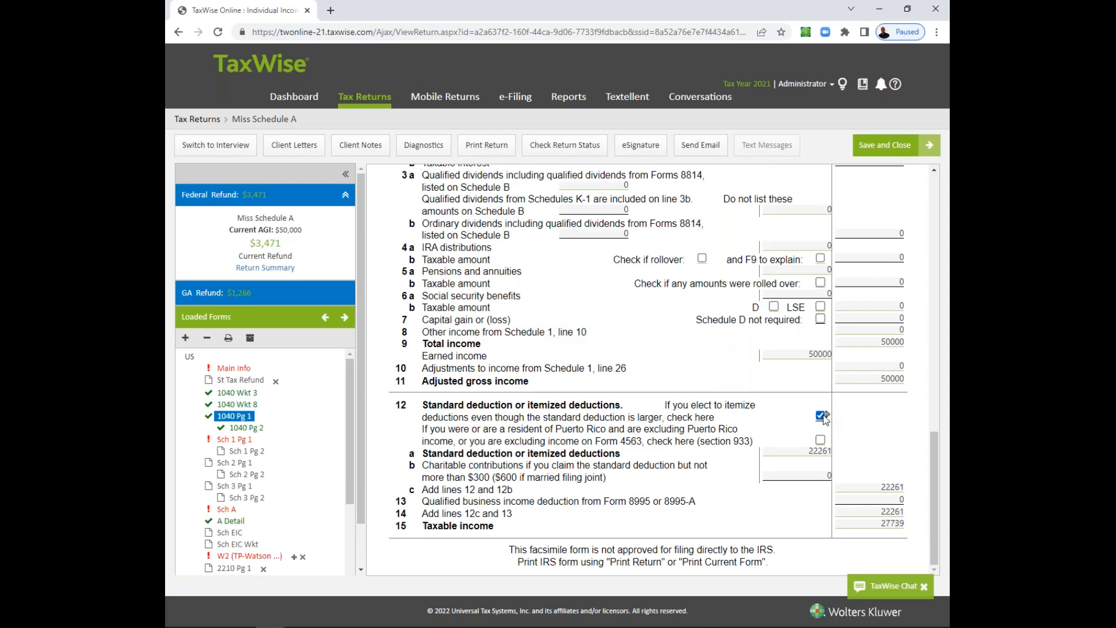
click(166, 621)
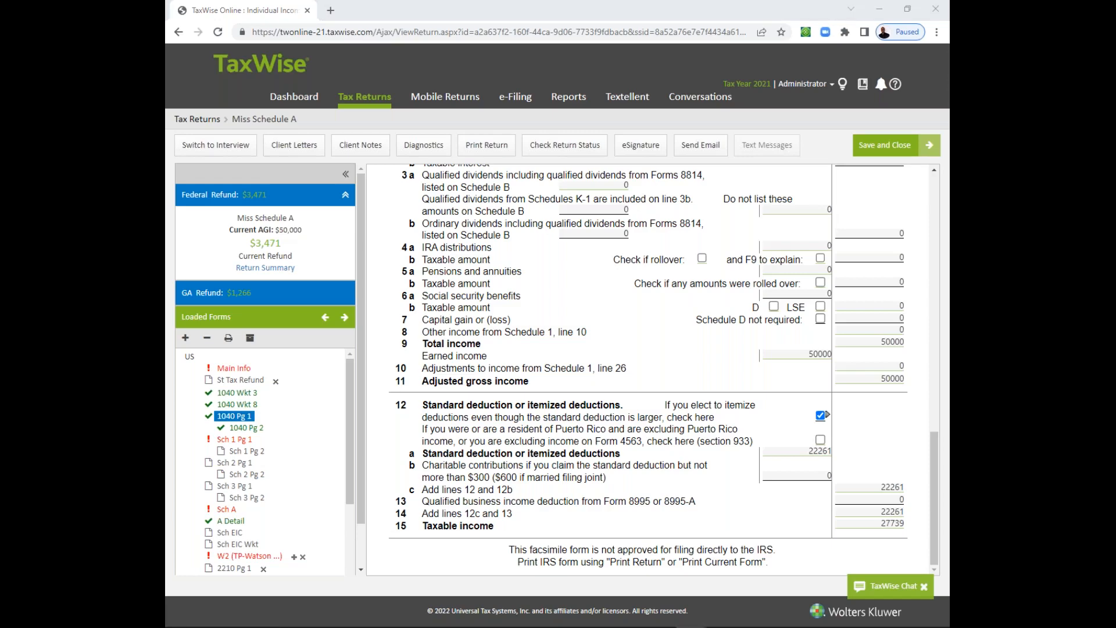
drag(167, 243, 582, 195)
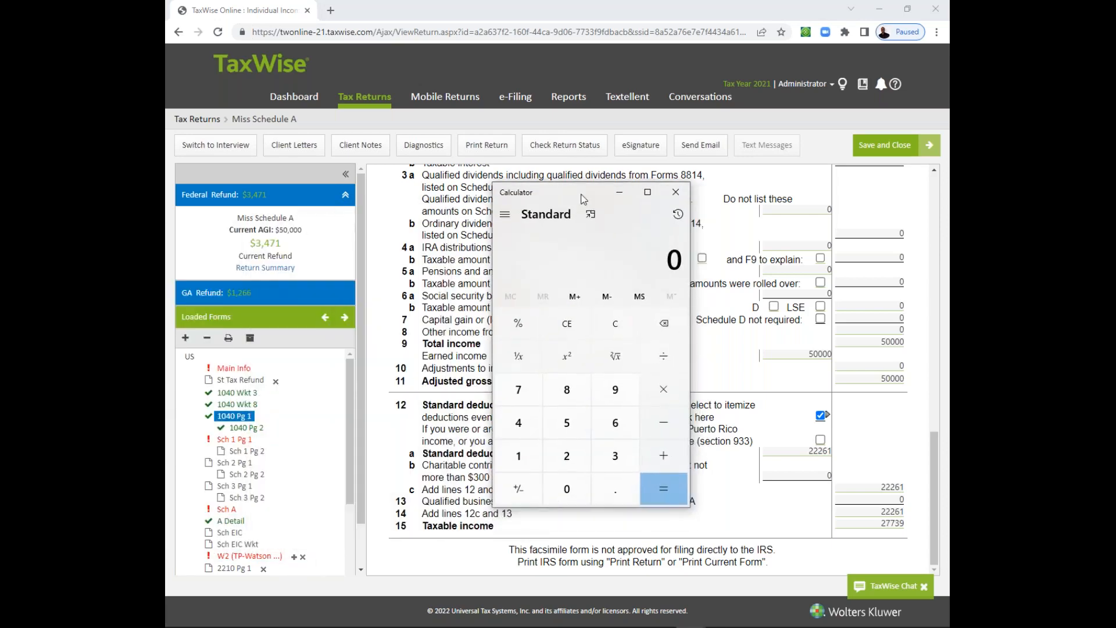
text(3471)
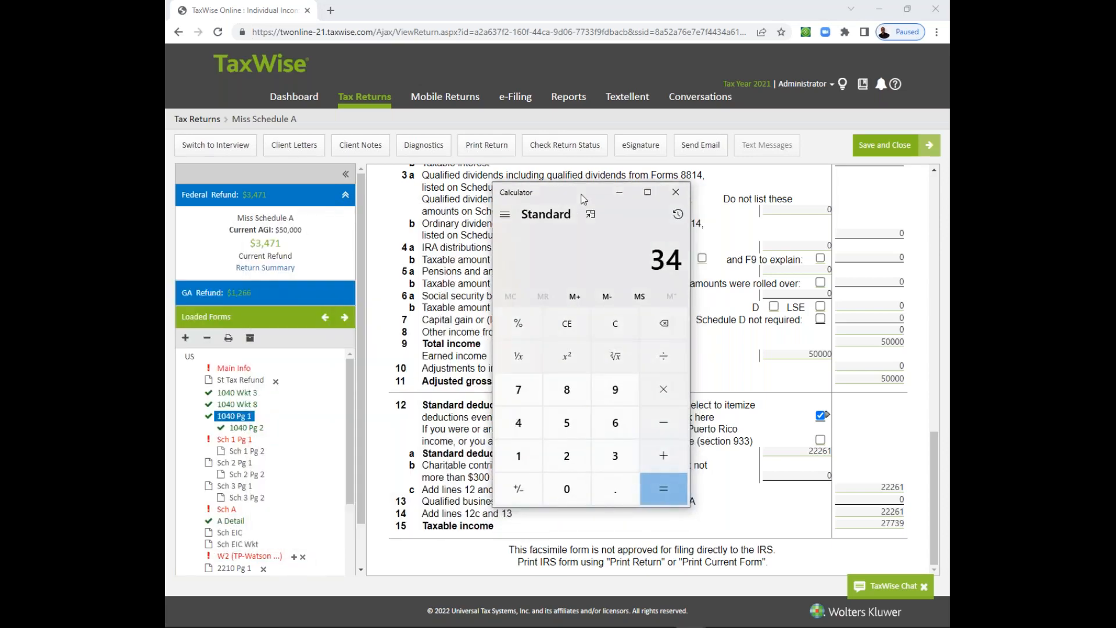
key(plus)
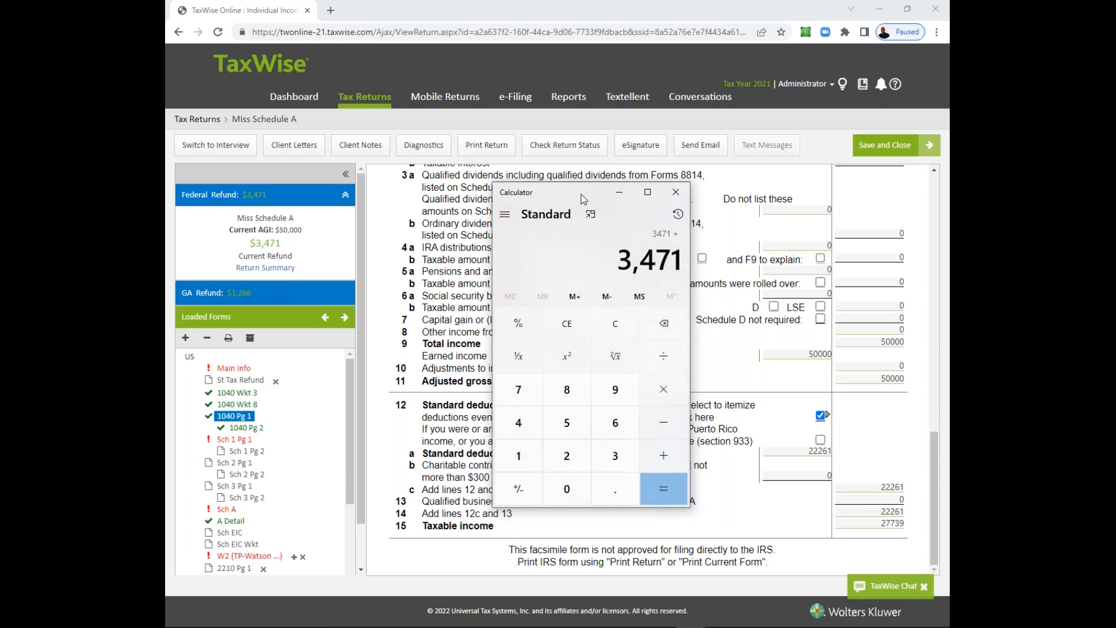
text(1266)
key(Return)
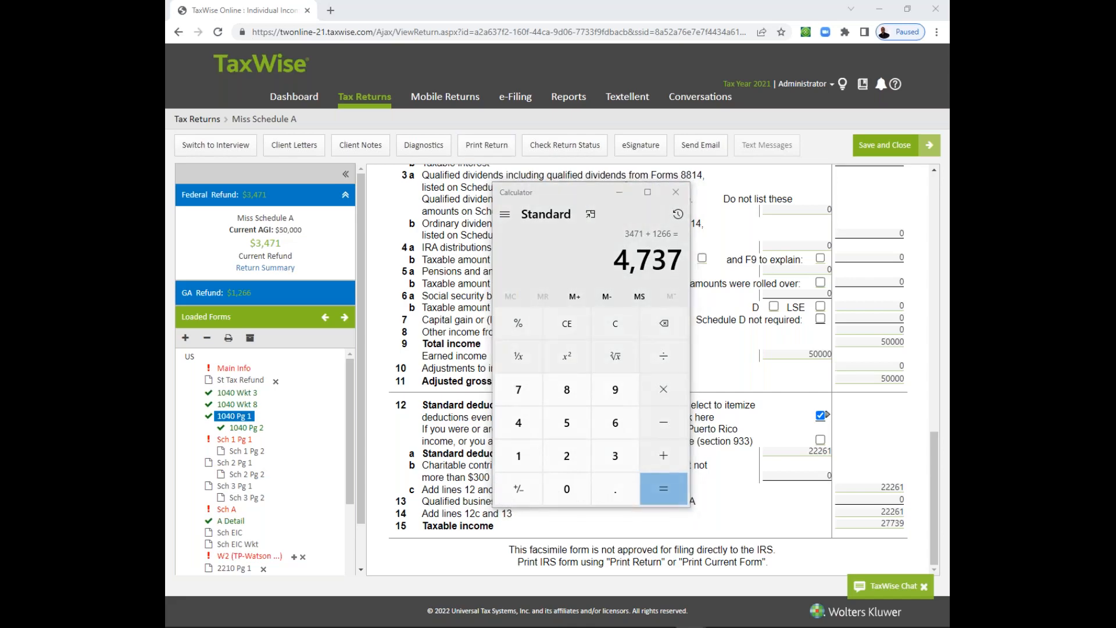
- Place both Calculator windows side by side to compare the combined refunds with line 12a, and move the itemized one out of view
drag(168, 285, 806, 205)
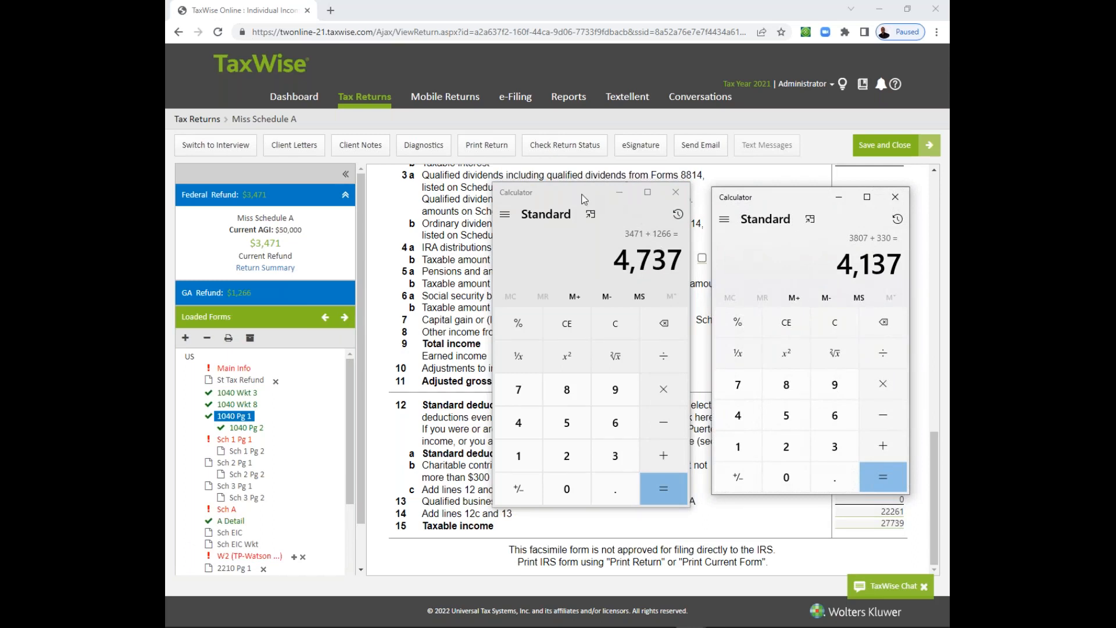
drag(584, 200, 442, 170)
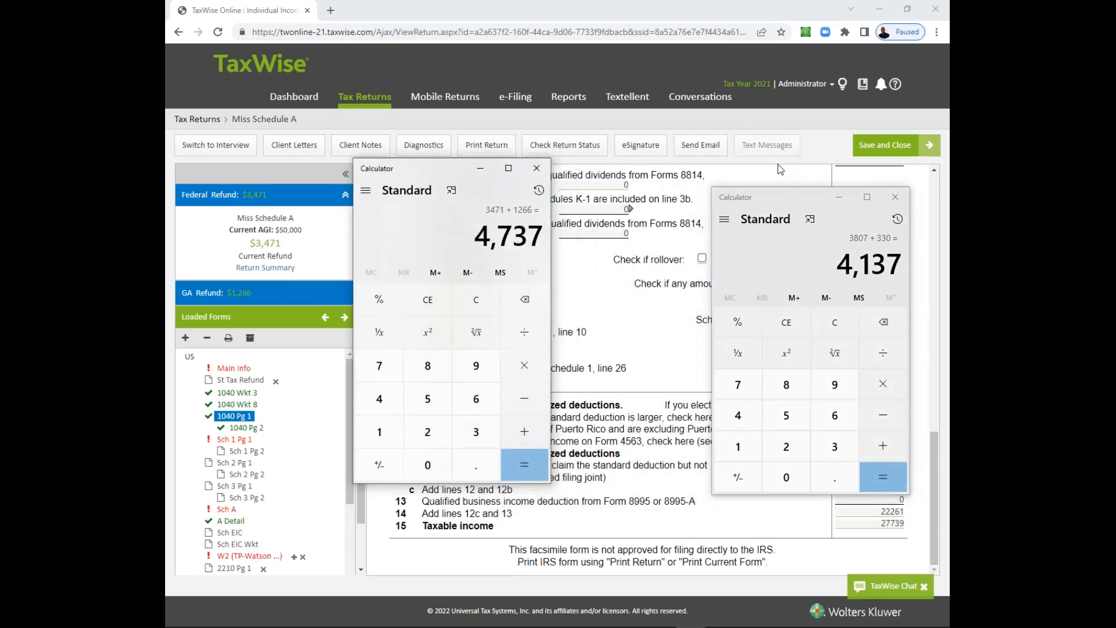
drag(777, 193, 630, 169)
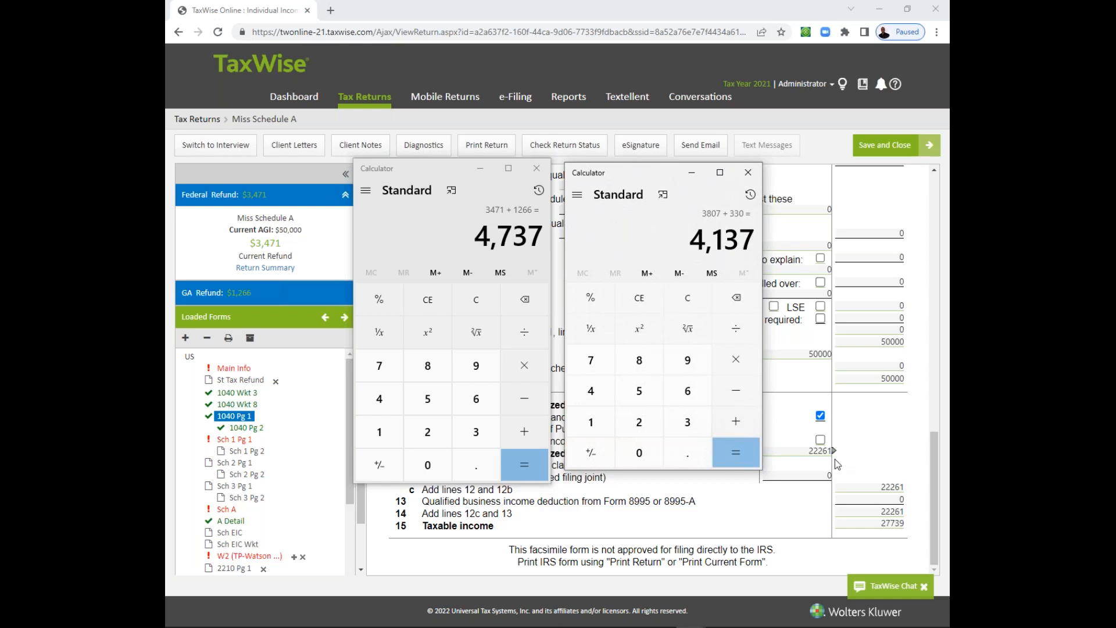
click(830, 455)
drag(431, 169, 168, 195)
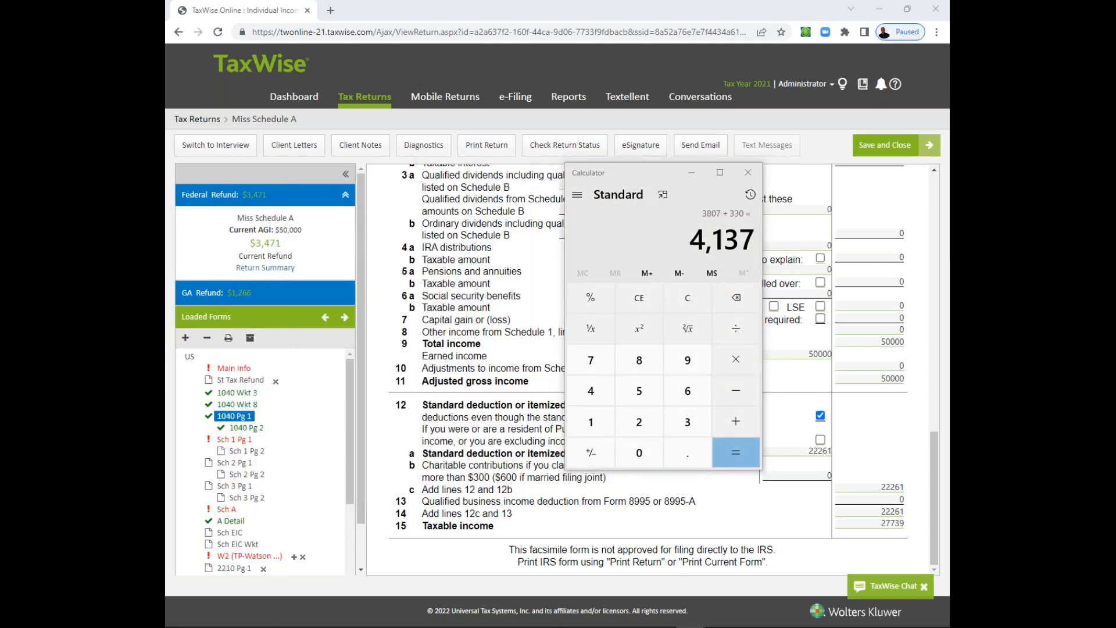